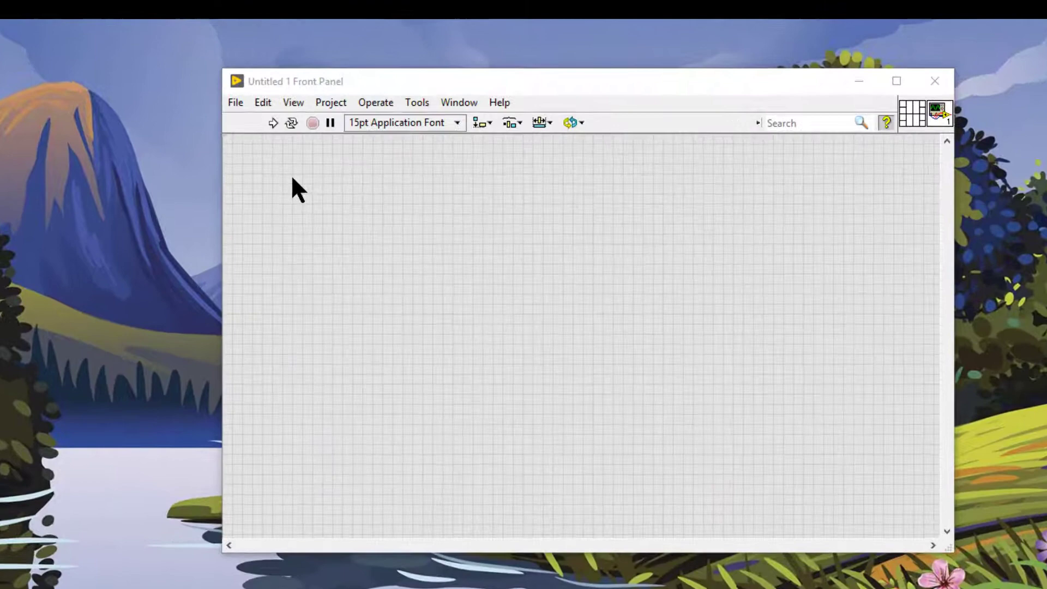
Place a numeric control in the upper-left area of the empty front panel.
right_click(342, 162)
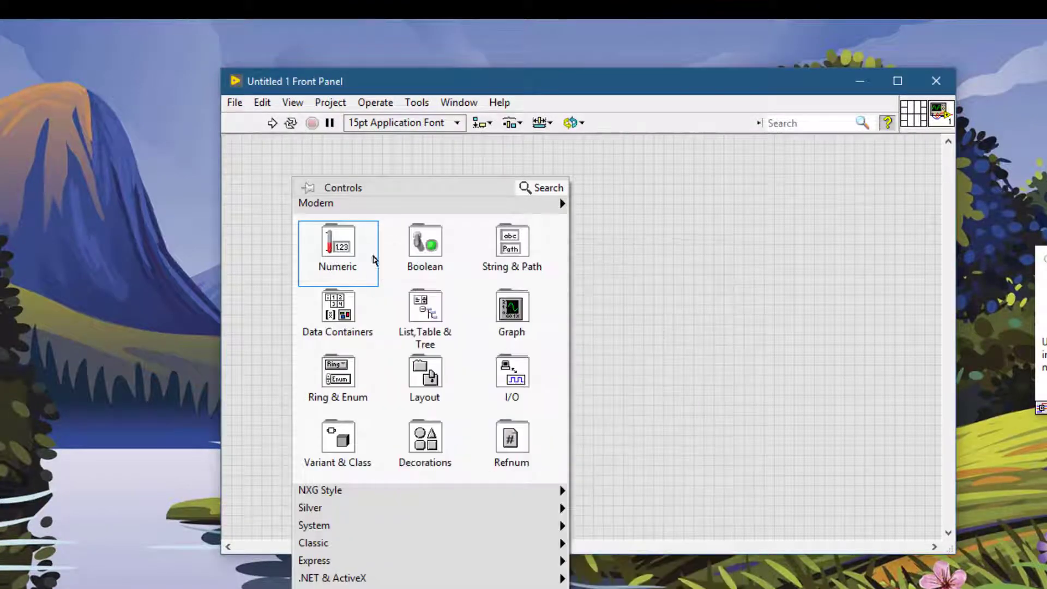
key(Escape)
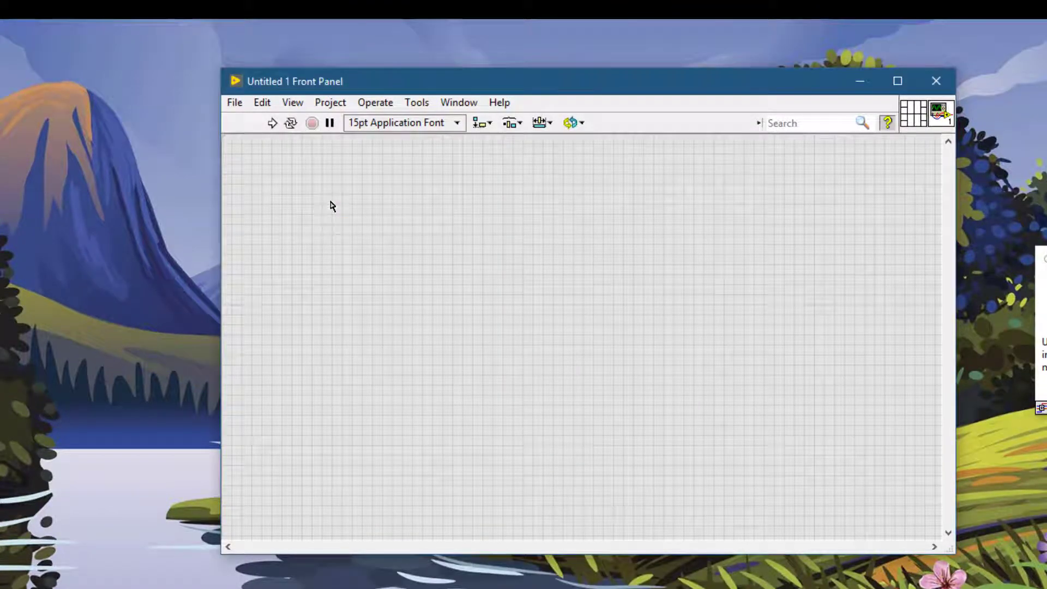
click(411, 197)
Place a Boolean push button from the Modern controls on the front panel, beside the Numeric control.
right_click(411, 197)
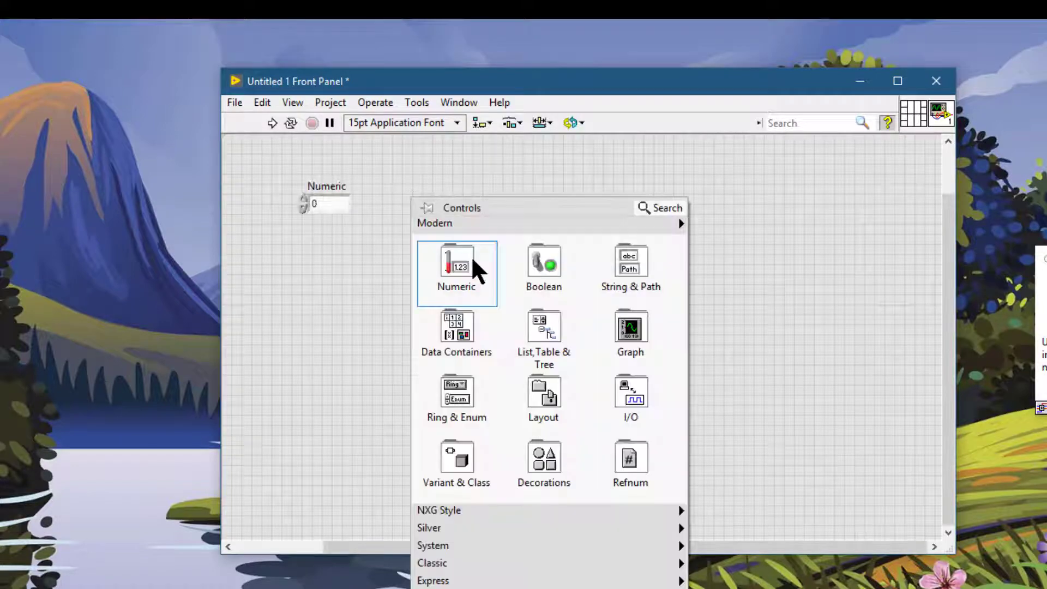
mouse_move(473, 264)
mouse_move(545, 269)
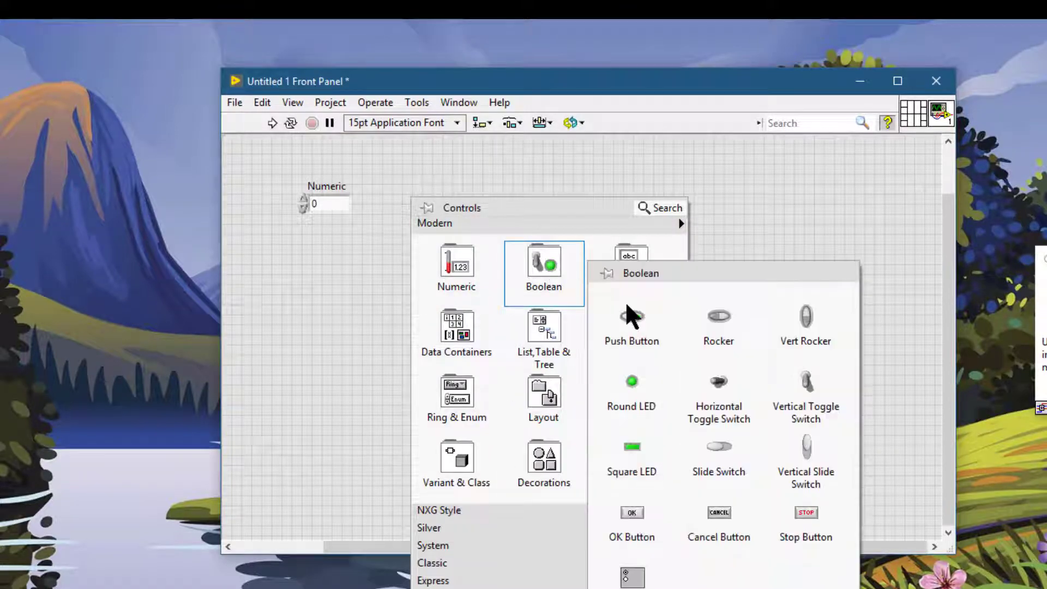
click(625, 301)
click(450, 210)
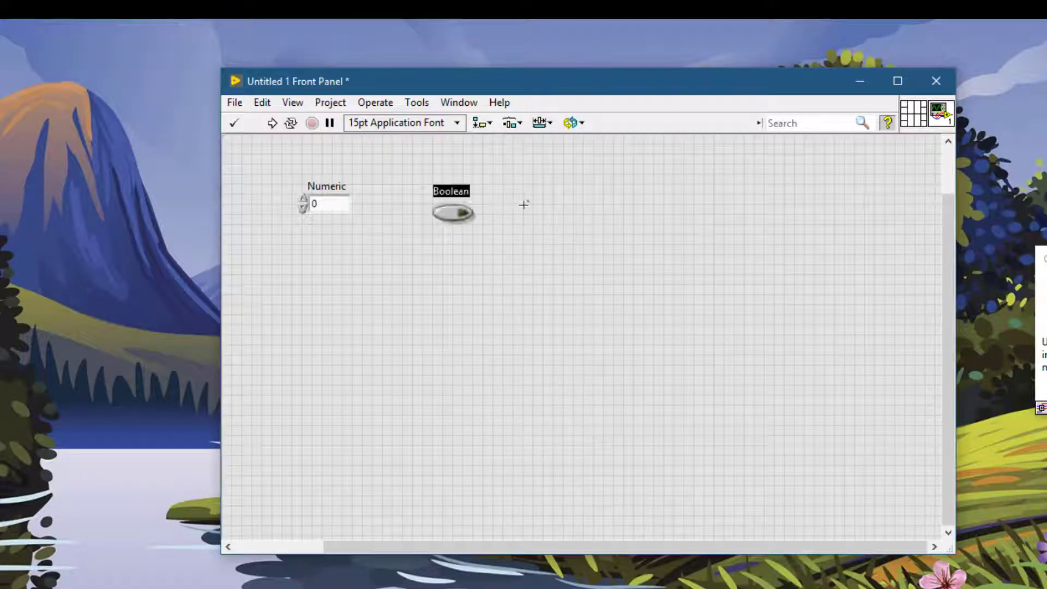
Place a string control on the front panel, beside the Boolean button.
right_click(524, 203)
mouse_move(714, 279)
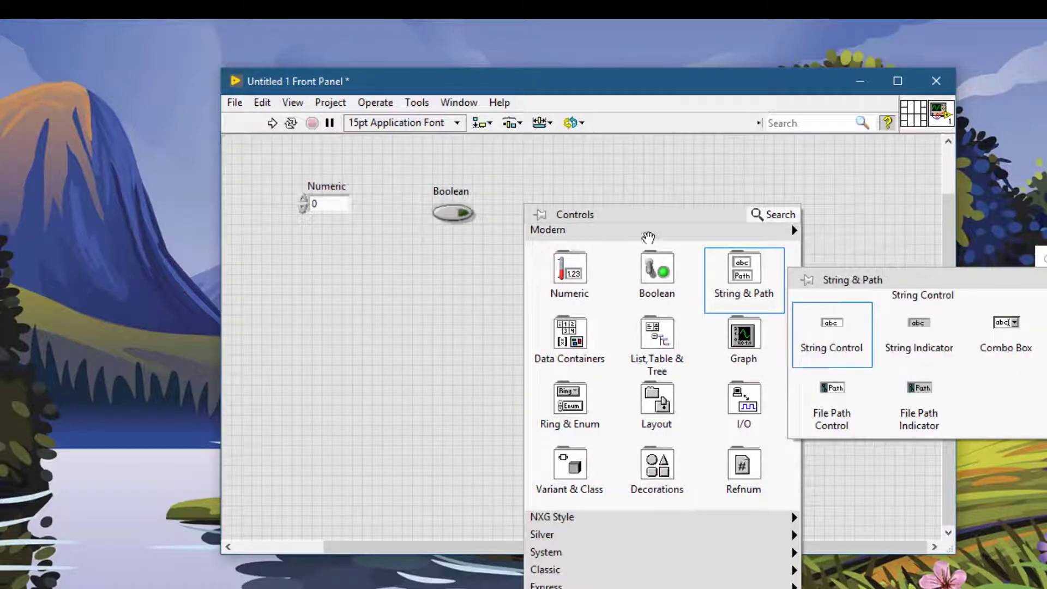
click(829, 329)
click(554, 215)
Place an empty array container on the front panel, below the Numeric control.
right_click(349, 268)
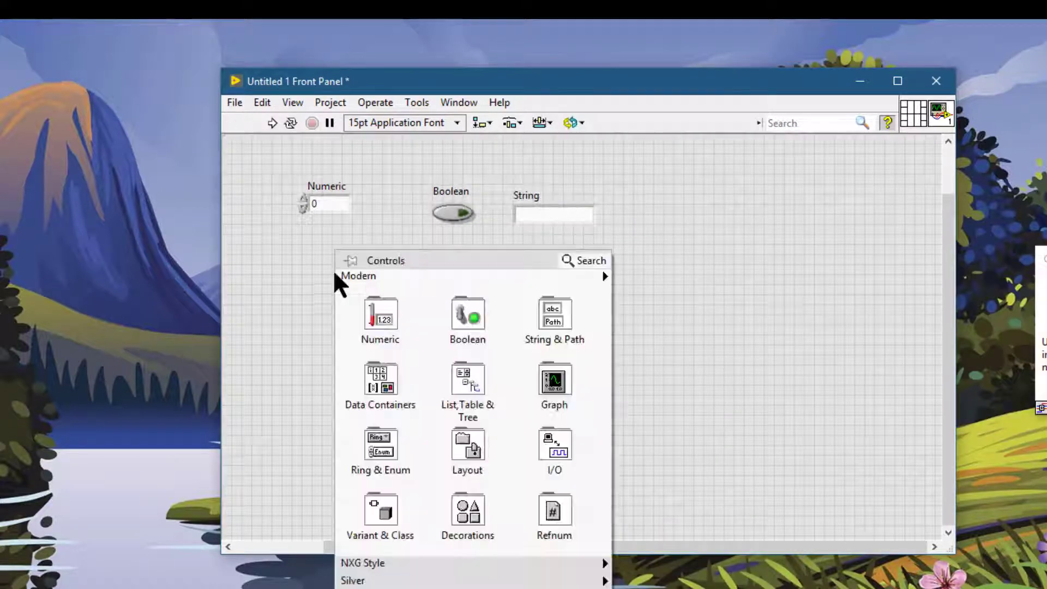
mouse_move(388, 371)
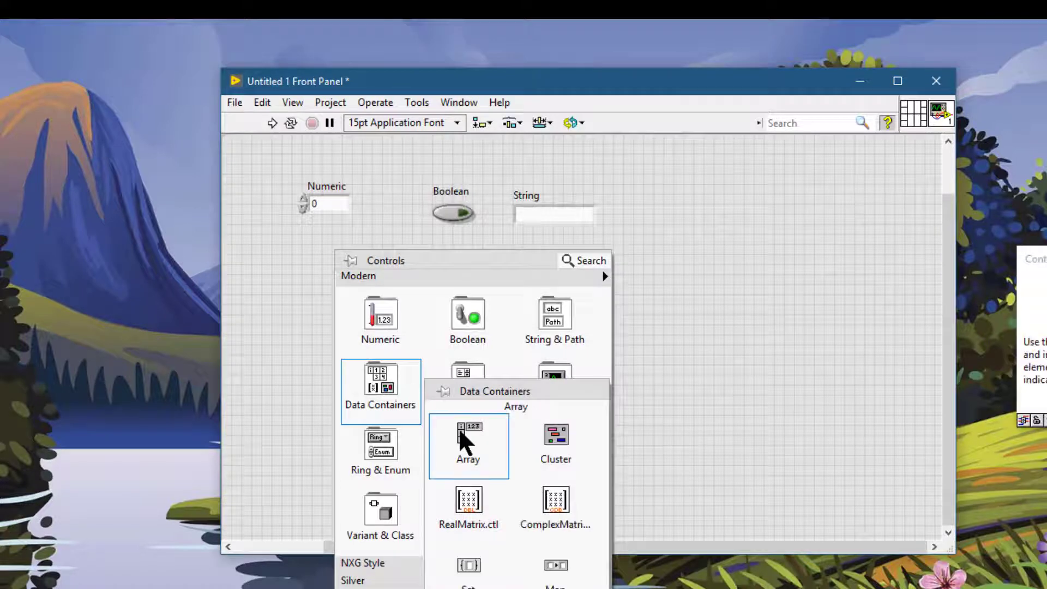
click(459, 427)
click(361, 318)
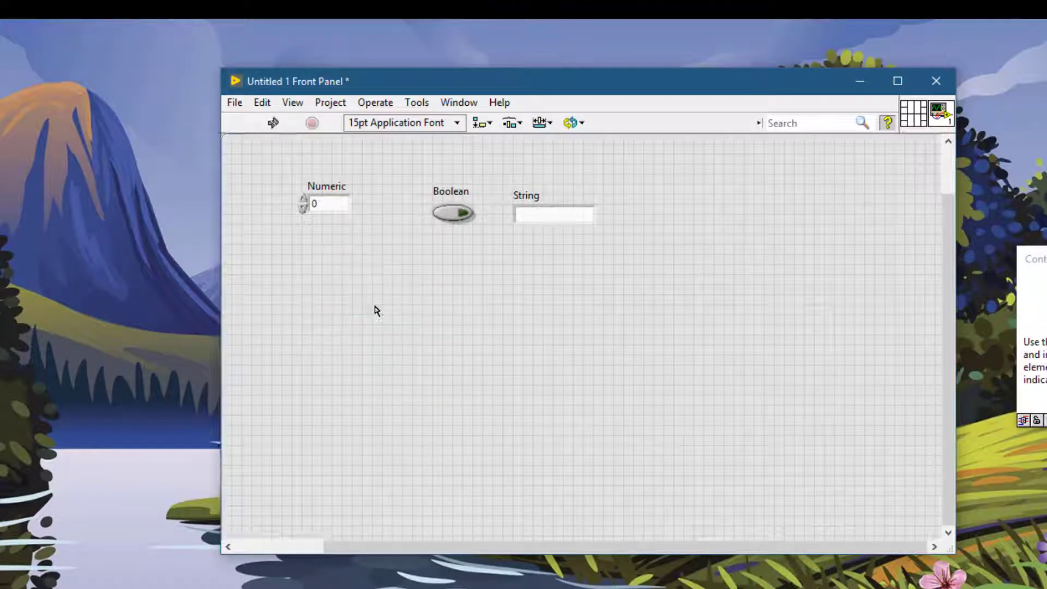
Place a listbox on the front panel, beside the array and below the Boolean button.
right_click(435, 283)
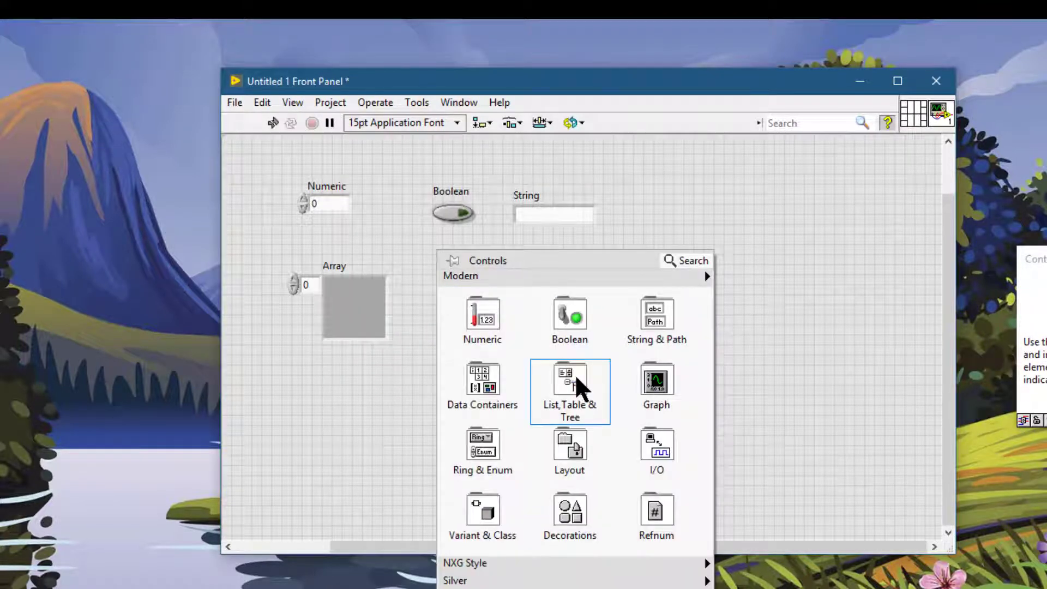
mouse_move(579, 391)
click(656, 431)
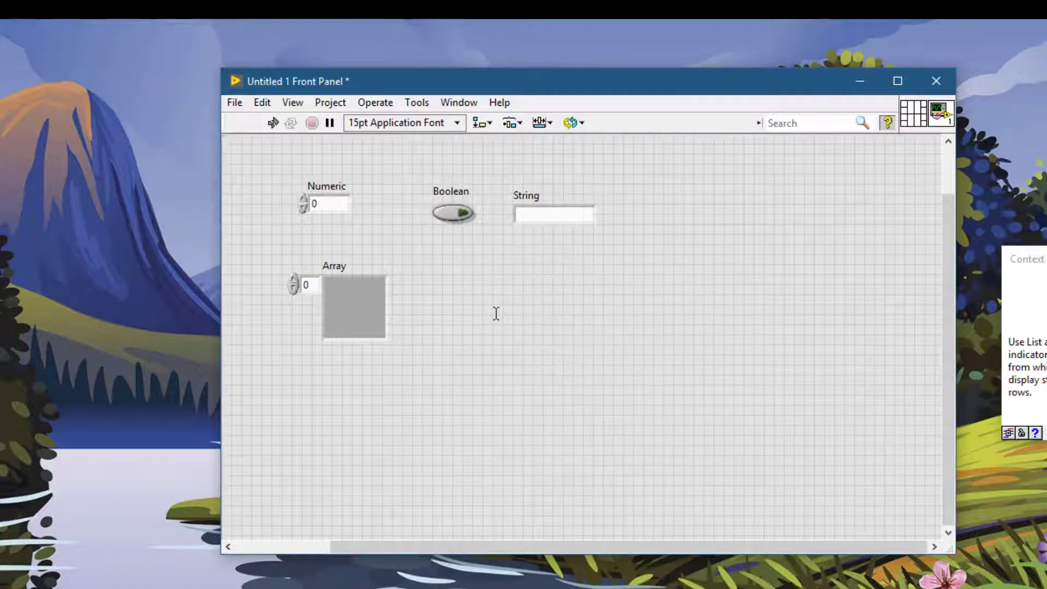
click(496, 314)
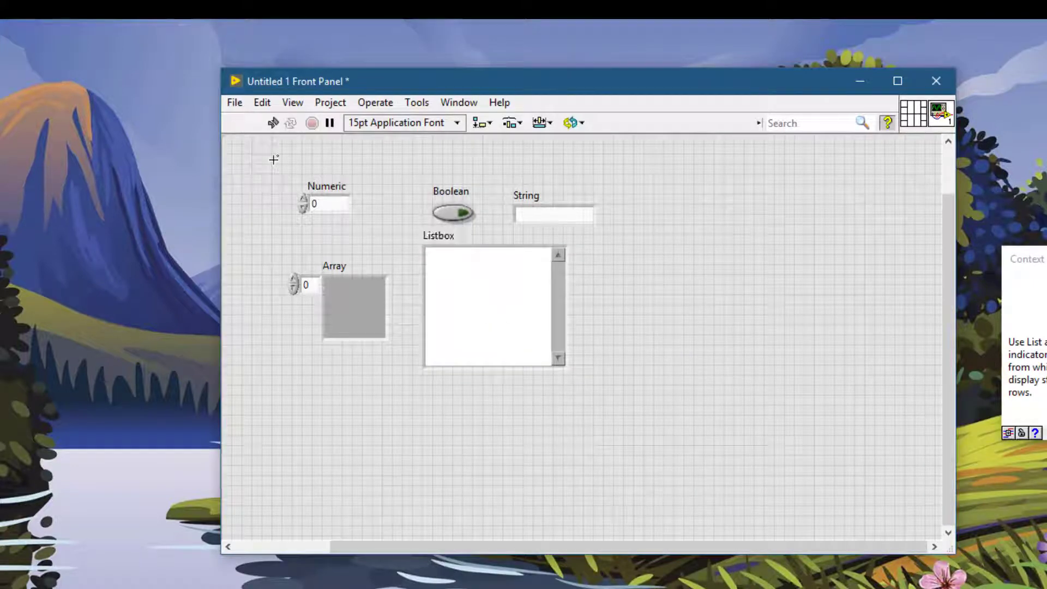
Select the Numeric and Array controls together, adding the Boolean button to the selection and removing it again.
drag(273, 159, 279, 186)
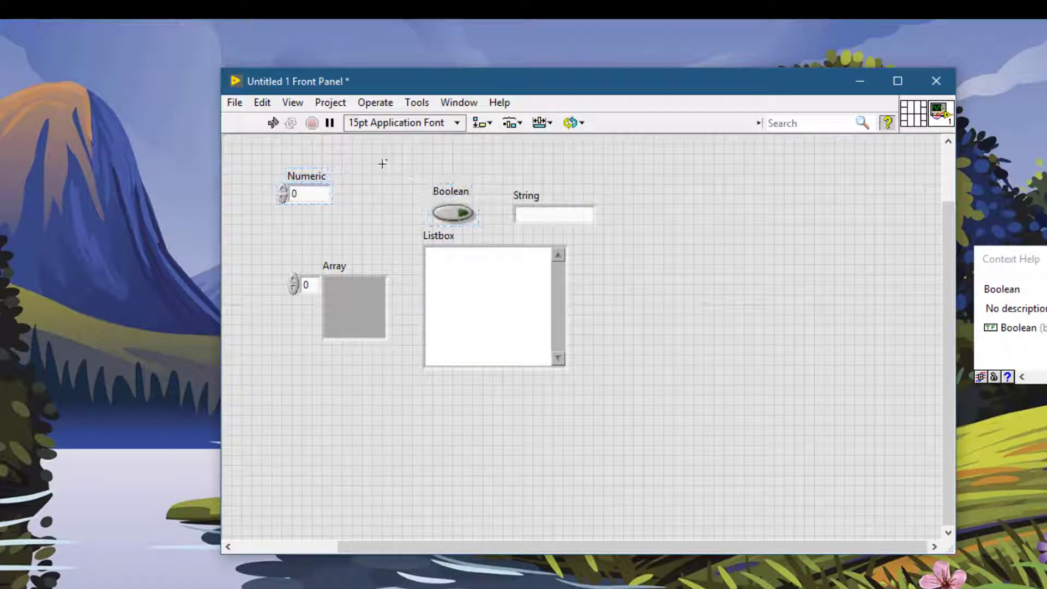
drag(266, 165, 403, 369)
shift+click(451, 214)
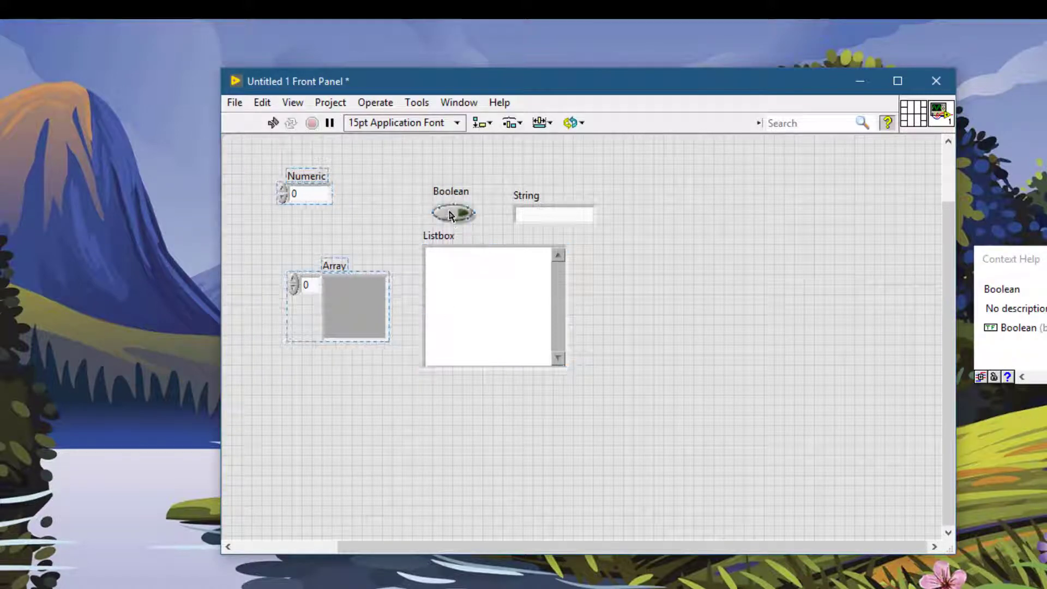
shift+click(450, 212)
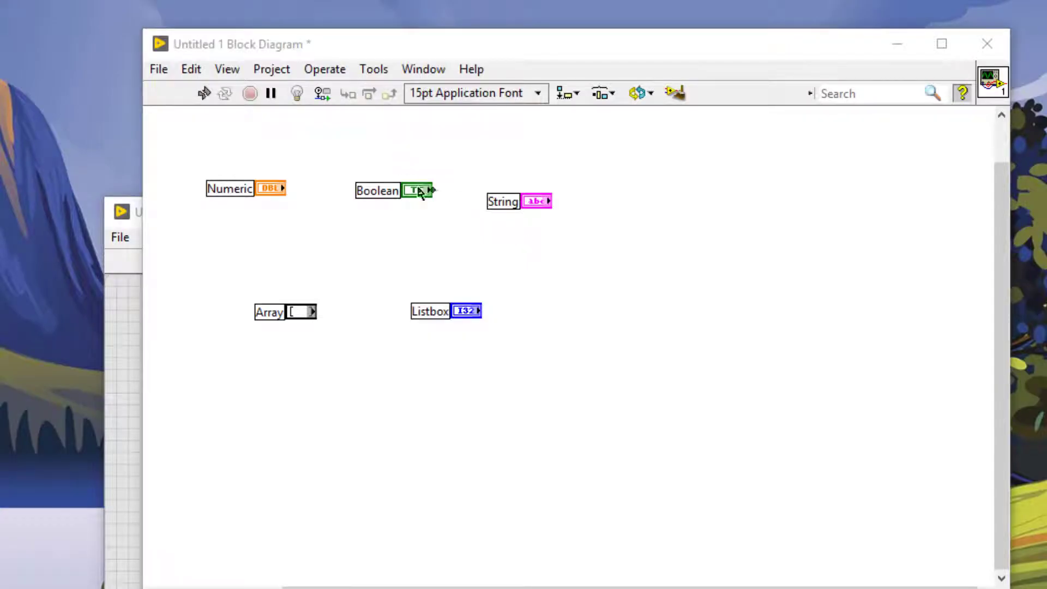
Nudge the Boolean terminal on the block diagram slightly right and up to line it up with the Numeric terminal.
click(420, 192)
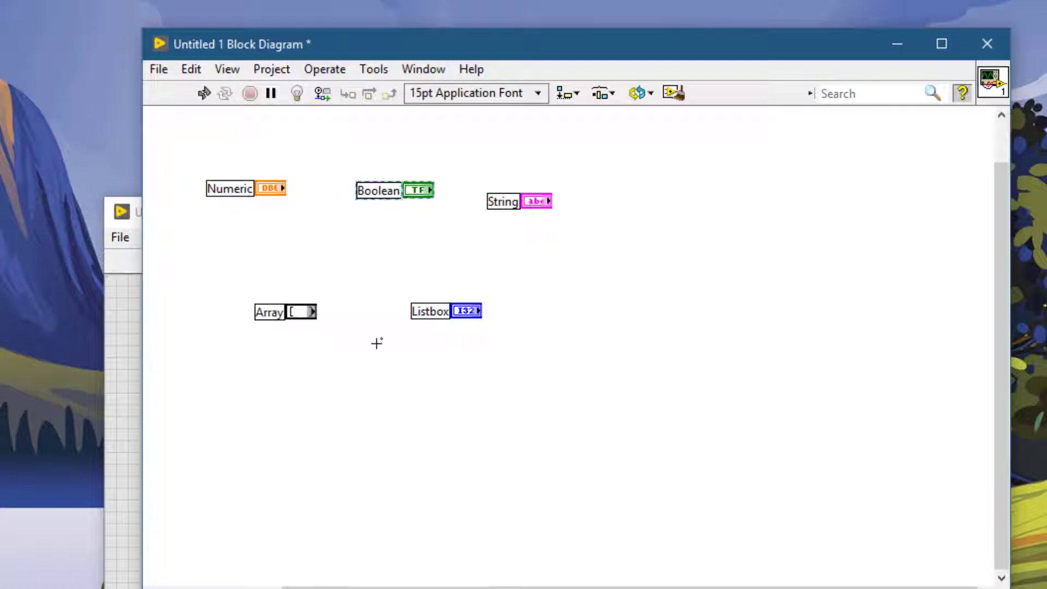
key(Right)
key(Right)
key(Up)
key(Up)
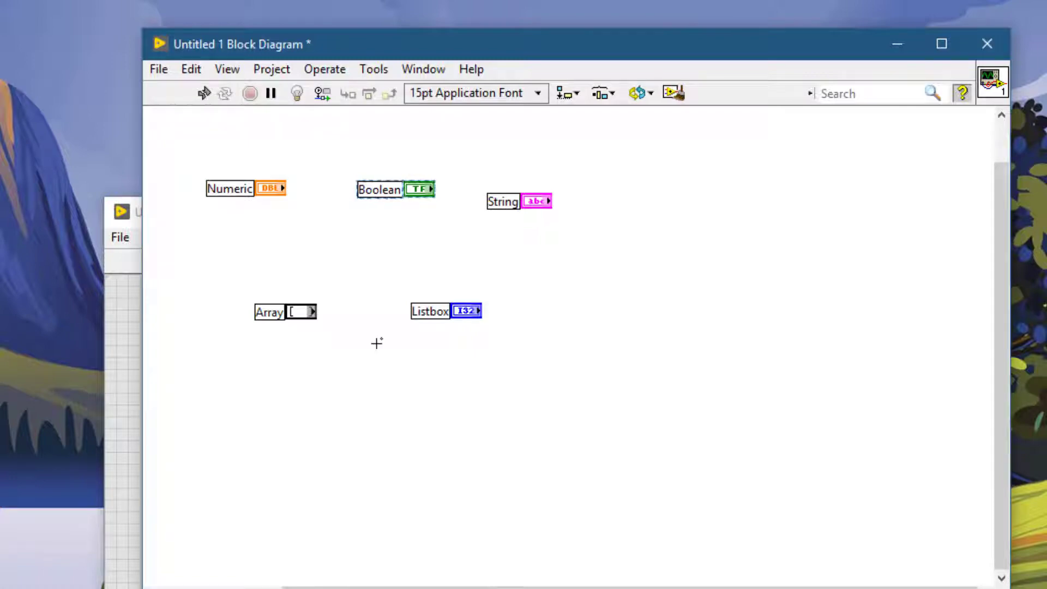
key(Up)
key(Up)
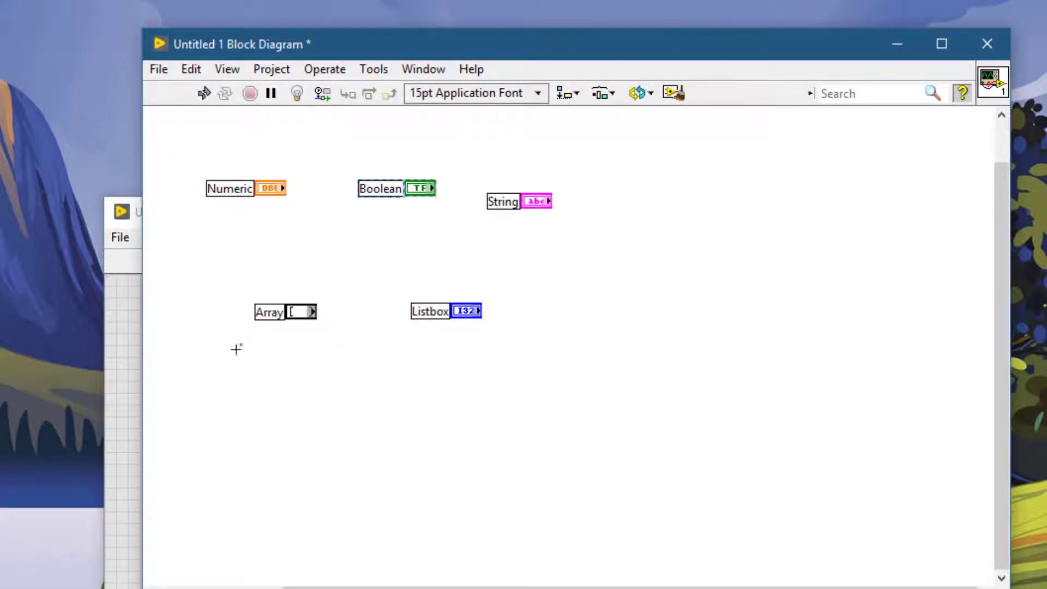
Select the String terminal on the block diagram and move it in repeated nudges to roughly the Boolean terminal's level, slightly farther right.
click(104, 344)
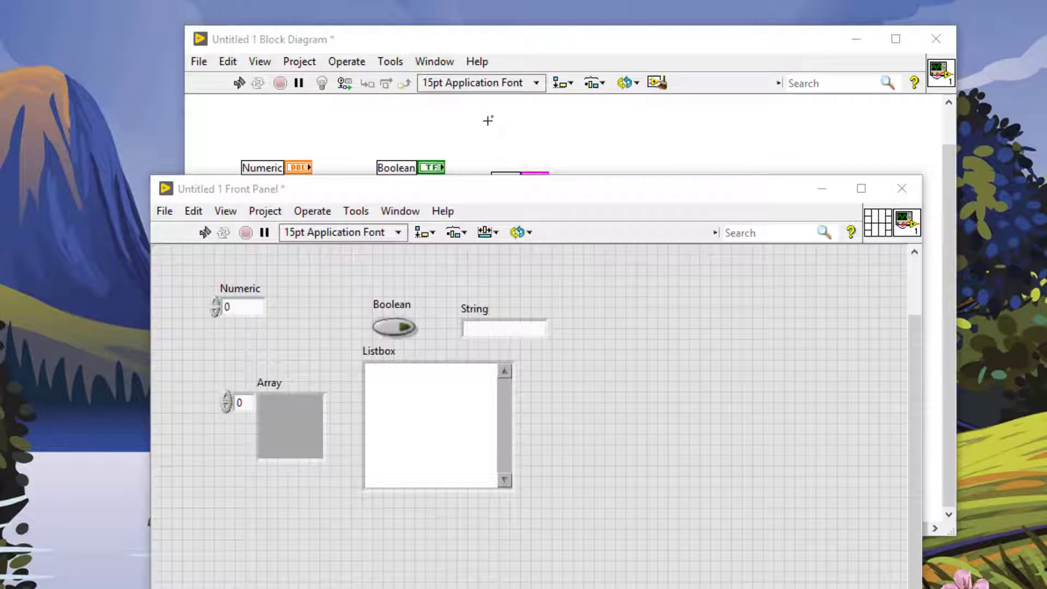
click(488, 120)
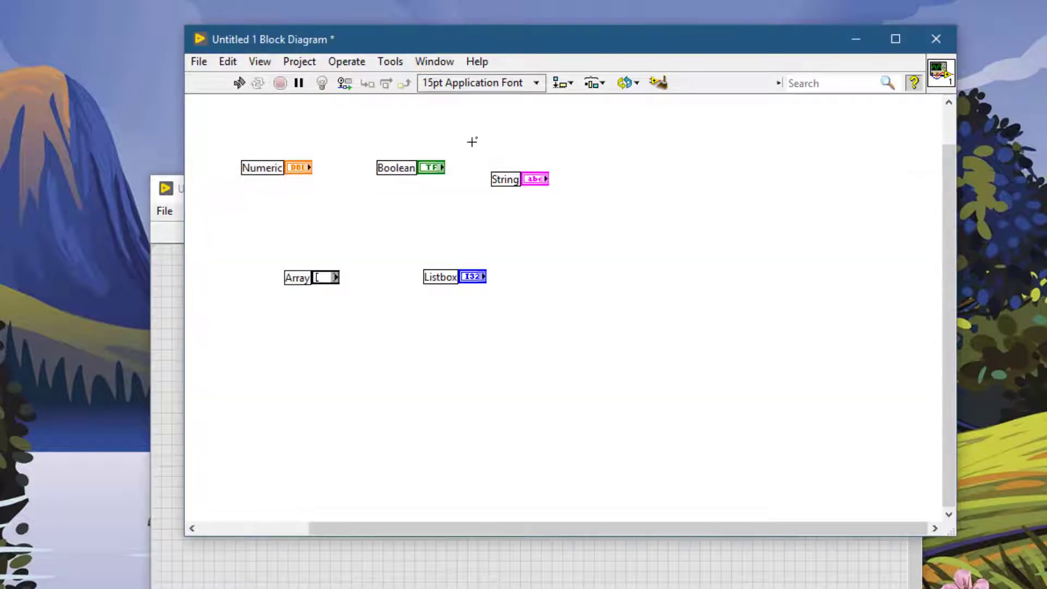
drag(472, 141, 590, 223)
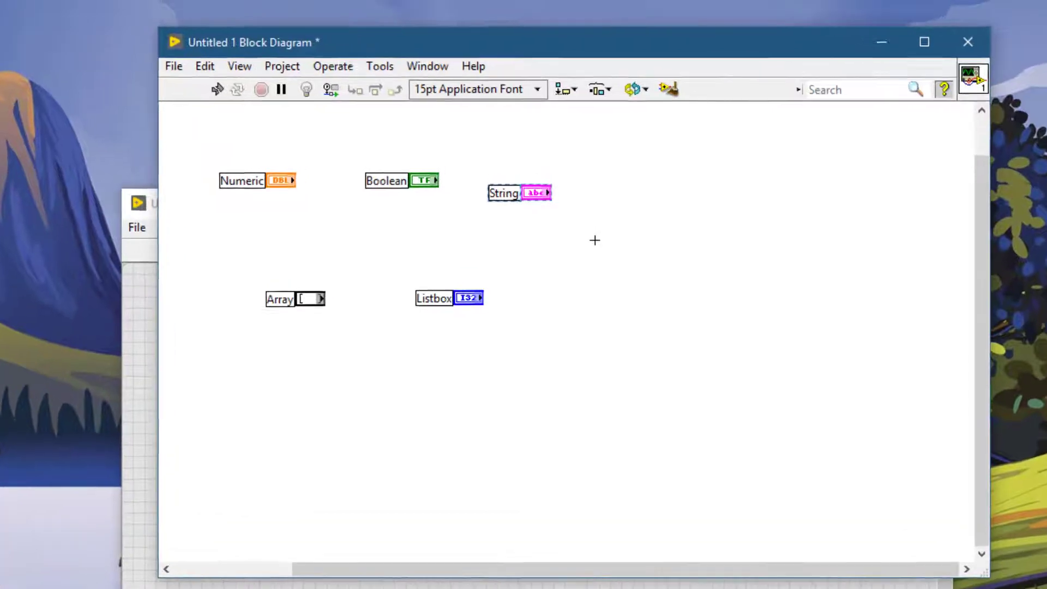
key(Up)
key(Up)
key(Up)
key(Up)
key(Up)
key(Up)
key(Up)
key(Up)
key(Up)
key(Up)
key(Up)
key(Up)
key(Up)
key(Up)
key(Up)
key(Up)
key(Up)
key(Up)
key(Up)
key(Up)
key(Right)
key(Right)
key(Right)
key(Right)
key(Right)
key(Right)
key(Right)
key(Right)
key(Right)
key(Right)
key(Right)
key(Right)
key(Right)
key(Right)
key(Right)
key(Right)
key(Right)
key(Right)
key(Right)
key(Right)
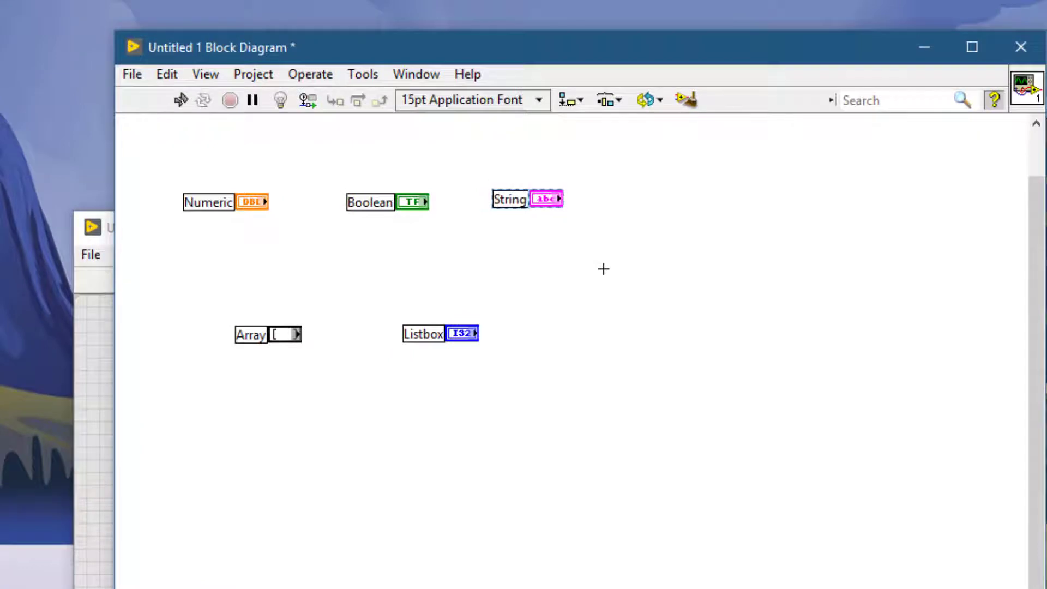
key(Down)
key(Down)
key(Down)
key(Down)
key(Down)
key(Down)
key(Down)
key(Down)
key(Down)
key(Down)
key(Down)
key(Down)
key(Down)
key(Down)
key(Down)
key(Down)
key(Down)
key(Down)
key(Down)
key(Down)
key(Left)
key(Left)
key(Left)
key(Left)
key(Left)
key(Left)
key(Left)
key(Left)
key(Left)
key(Left)
key(Left)
key(Left)
key(Left)
key(Left)
key(Left)
key(Left)
key(Left)
key(Left)
key(Left)
key(Left)
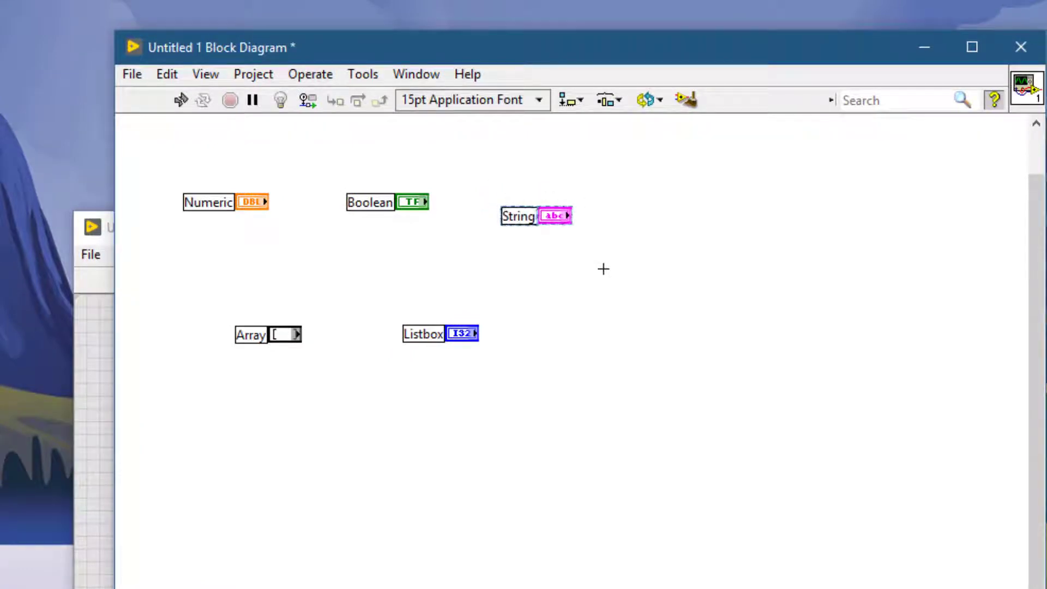
key(Up)
key(Up)
key(Up)
key(Up)
key(Up)
key(Up)
key(Up)
key(Up)
key(Up)
key(Up)
key(Up)
key(Up)
key(Up)
key(Up)
key(Up)
key(Up)
key(Up)
key(Up)
key(Up)
key(Up)
key(Right)
key(Right)
key(Right)
key(Right)
key(Right)
key(Right)
key(Right)
key(Right)
key(Right)
key(Right)
key(Right)
key(Right)
key(Right)
key(Right)
key(Right)
key(Right)
key(Right)
key(Right)
key(Right)
key(Right)
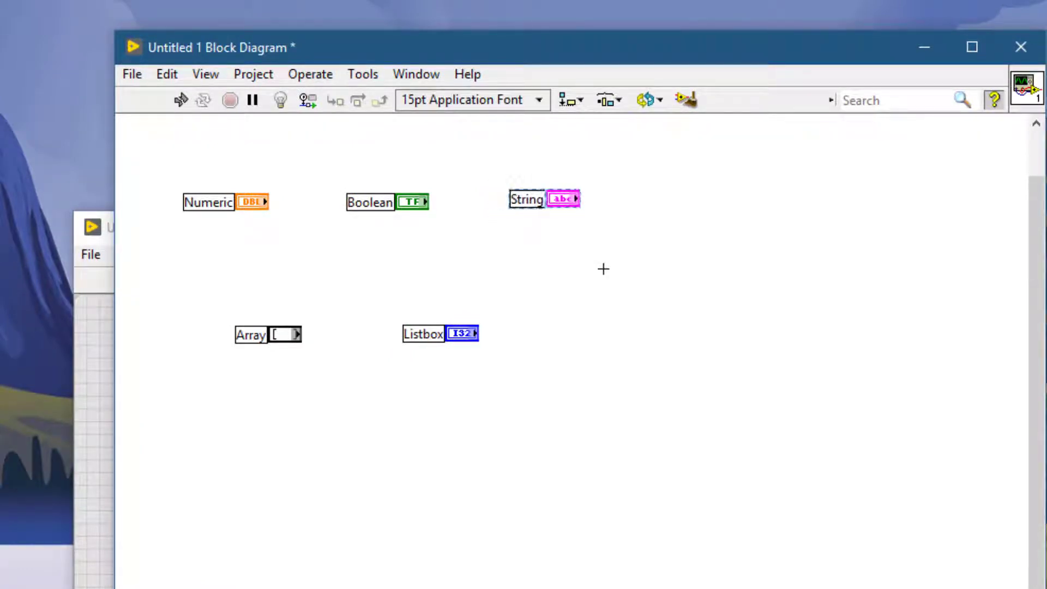
Move the String terminal on the block diagram in repeated nudges down and slightly right, below the Boolean terminal's level.
key(Down)
key(Down)
key(Down)
key(Down)
key(Down)
key(Down)
key(Down)
key(Down)
key(Down)
key(Down)
key(Down)
key(Down)
key(Down)
key(Down)
key(Down)
key(Down)
key(Down)
key(Down)
key(Down)
key(Down)
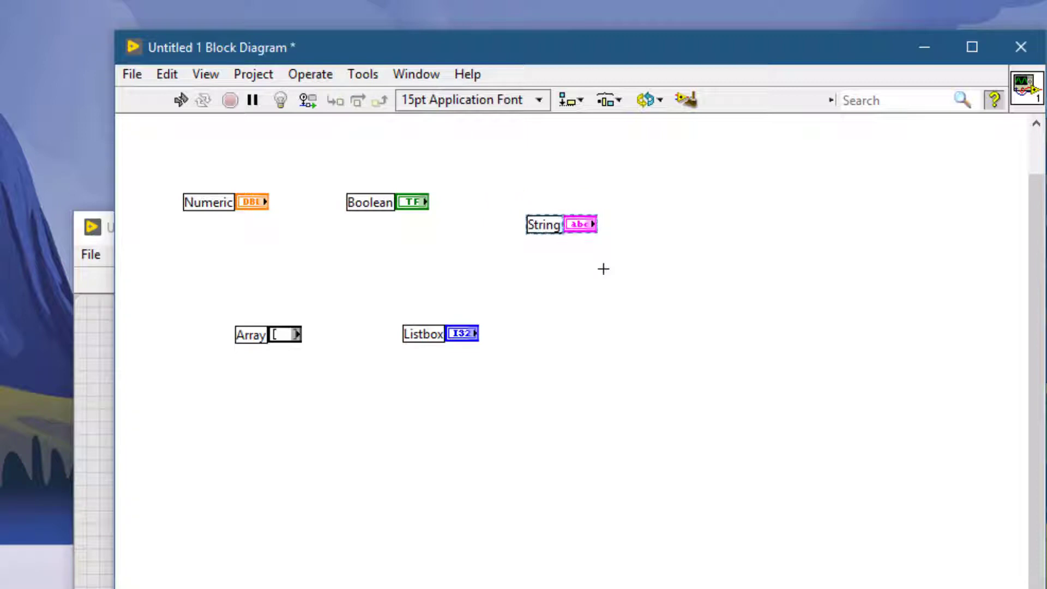
Select the Boolean button on the front panel and move it in repeated nudges up and left, towards the Numeric control.
key(ctrl+e)
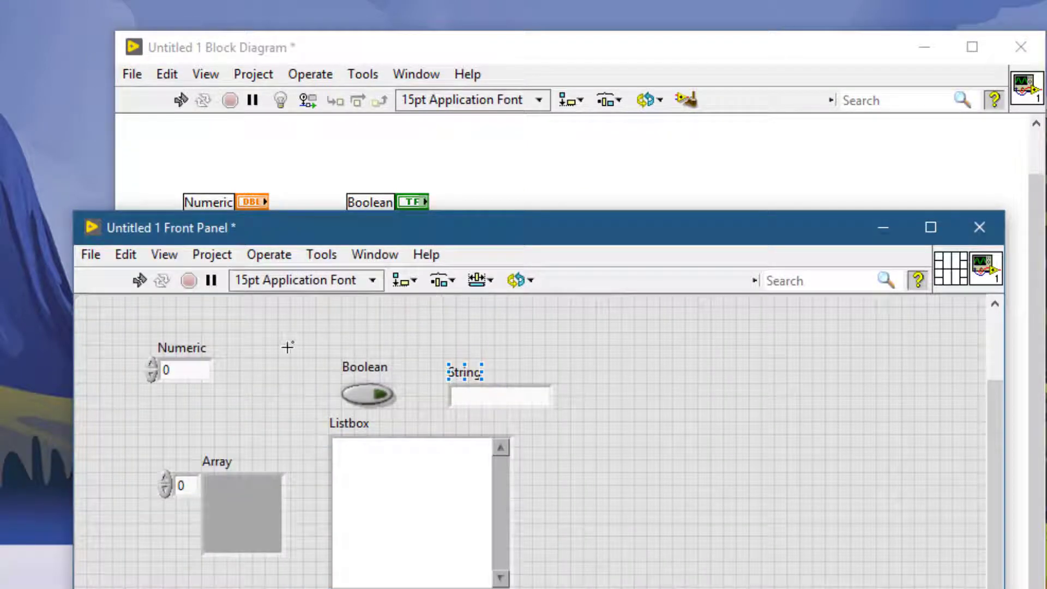
drag(287, 347, 400, 409)
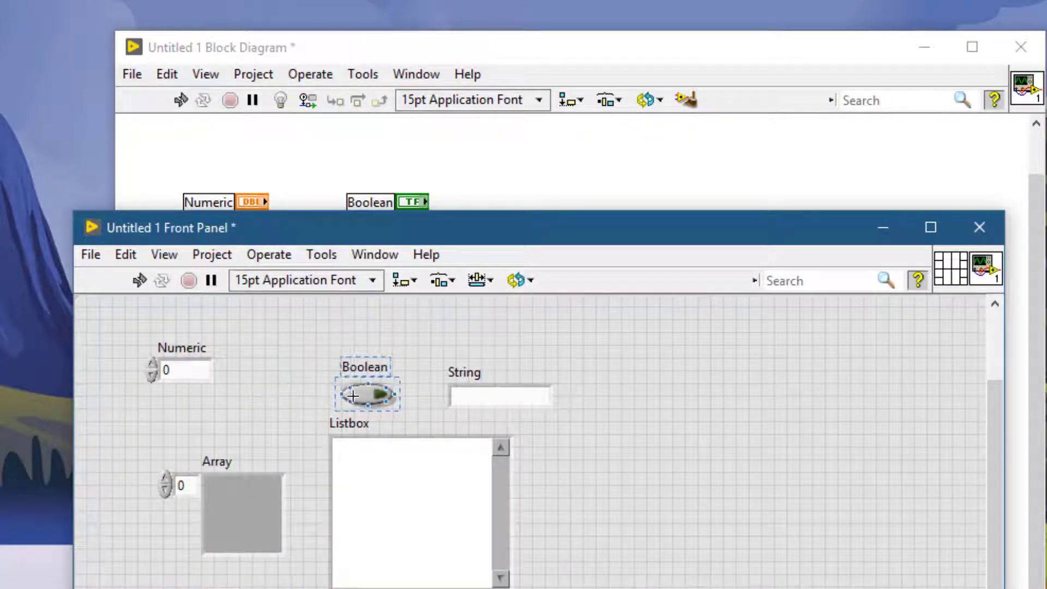
key(Up)
key(Up)
key(Up)
key(Up)
key(Up)
key(Up)
key(Up)
key(Up)
key(Up)
key(Up)
key(Up)
key(Up)
key(Up)
key(Up)
key(Up)
key(Up)
key(Up)
key(Up)
key(Up)
key(Up)
key(Left)
key(Left)
key(Left)
key(Left)
key(Left)
key(Left)
key(Left)
key(Left)
key(Left)
key(Left)
key(Left)
key(Left)
key(Left)
key(Left)
key(Left)
key(Left)
key(Left)
key(Left)
key(Left)
key(Left)
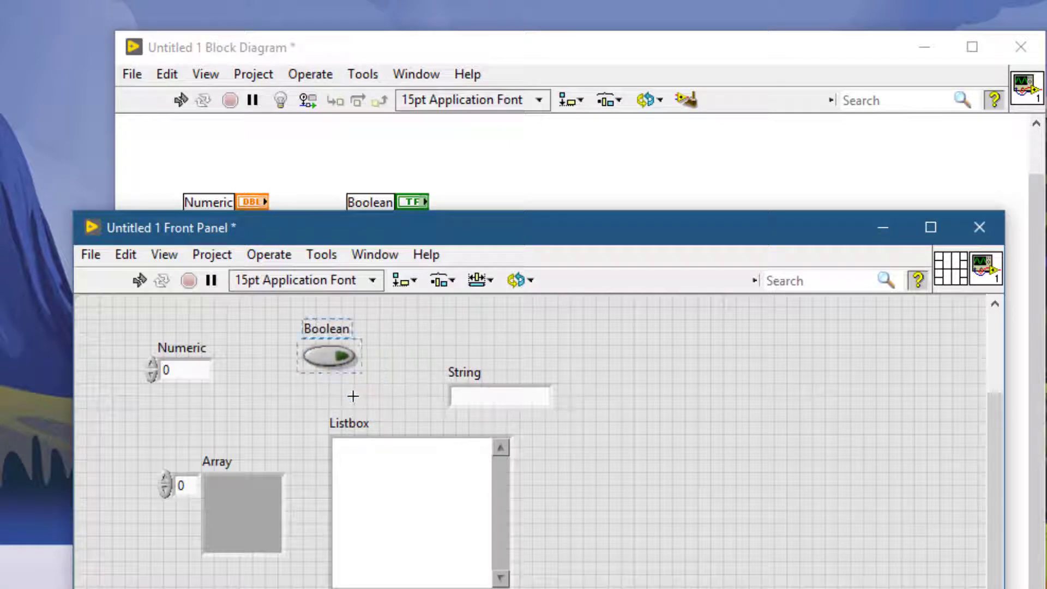
key(Left)
key(Left)
key(Left)
key(Left)
key(Left)
key(Left)
key(Left)
key(Left)
key(Left)
key(Left)
key(Left)
key(Left)
key(Left)
key(Left)
key(Left)
key(Left)
key(Left)
key(Left)
key(Left)
key(Left)
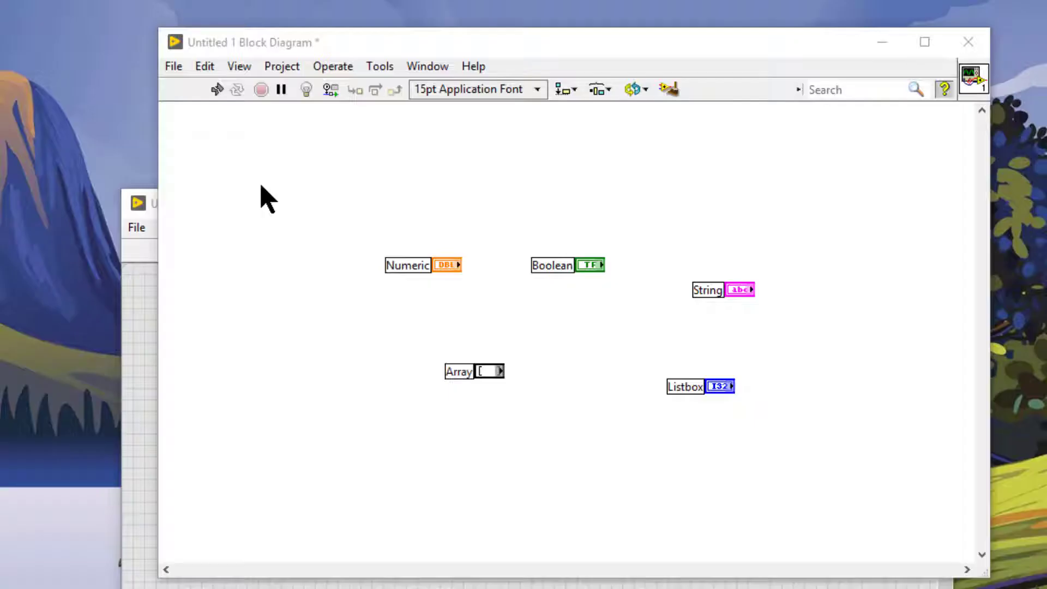
Select all five terminals on the block diagram and move them together left and right, constrained to the horizontal direction.
drag(336, 183, 837, 461)
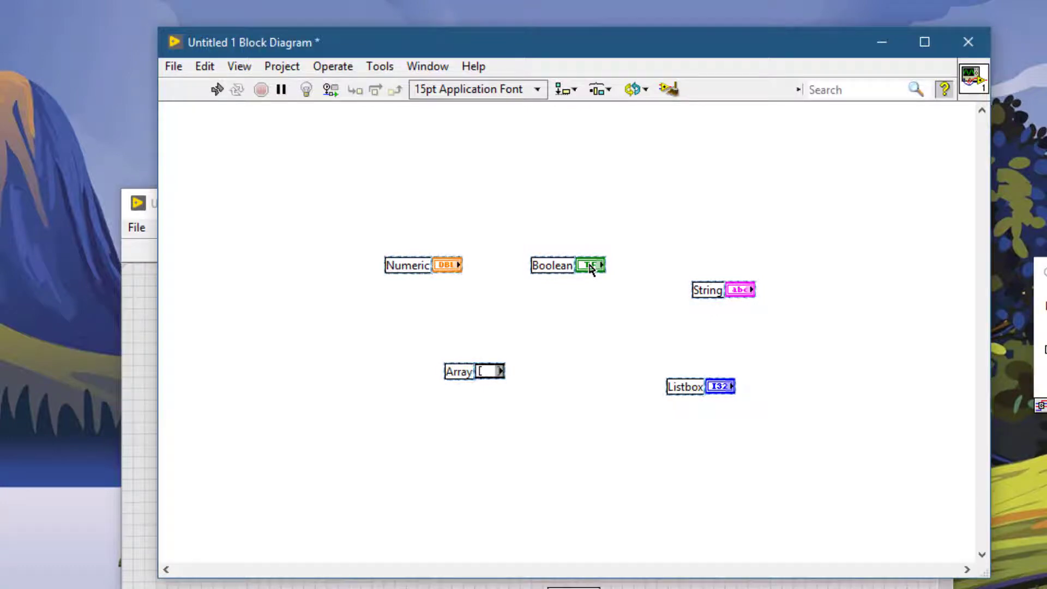
scroll(582, 222, right, 7)
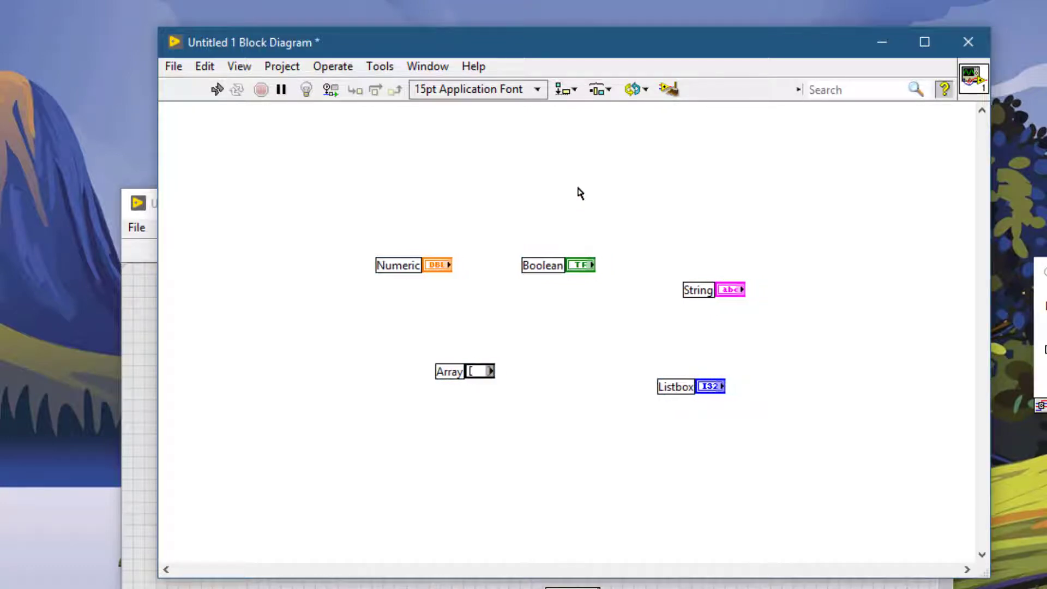
scroll(570, 288, left, 8)
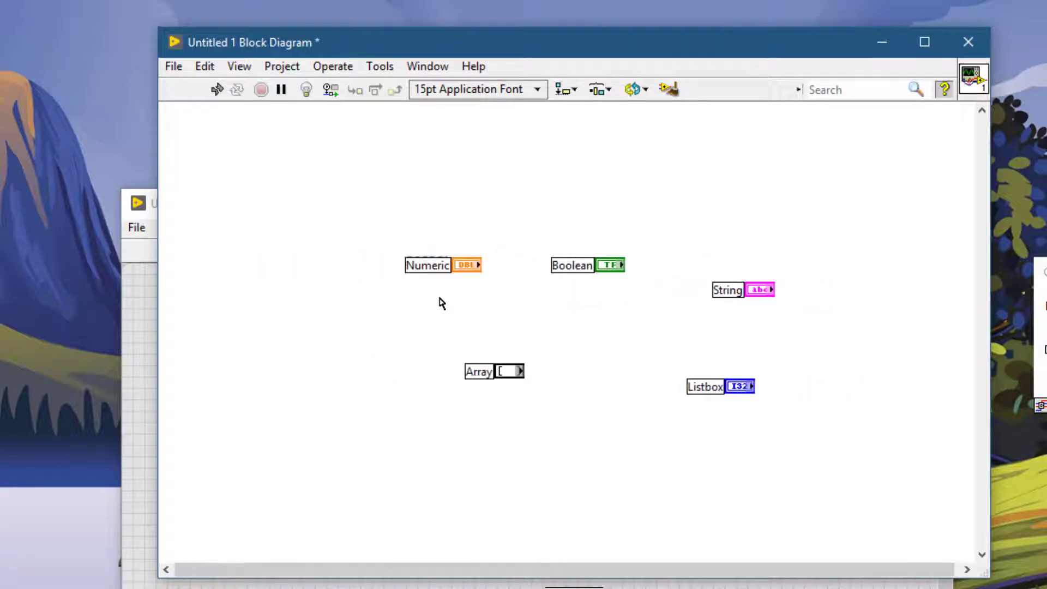
scroll(439, 302, right, 7)
scroll(524, 237, left, 4)
scroll(589, 346, right, 1)
scroll(715, 301, left, 4)
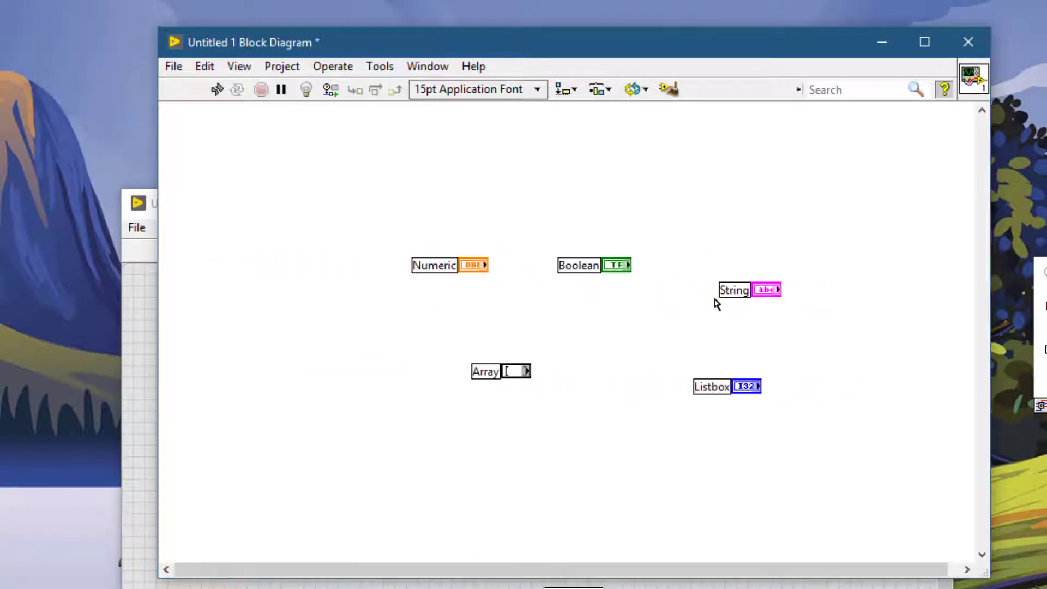
scroll(531, 338, right, 8)
scroll(532, 338, left, 8)
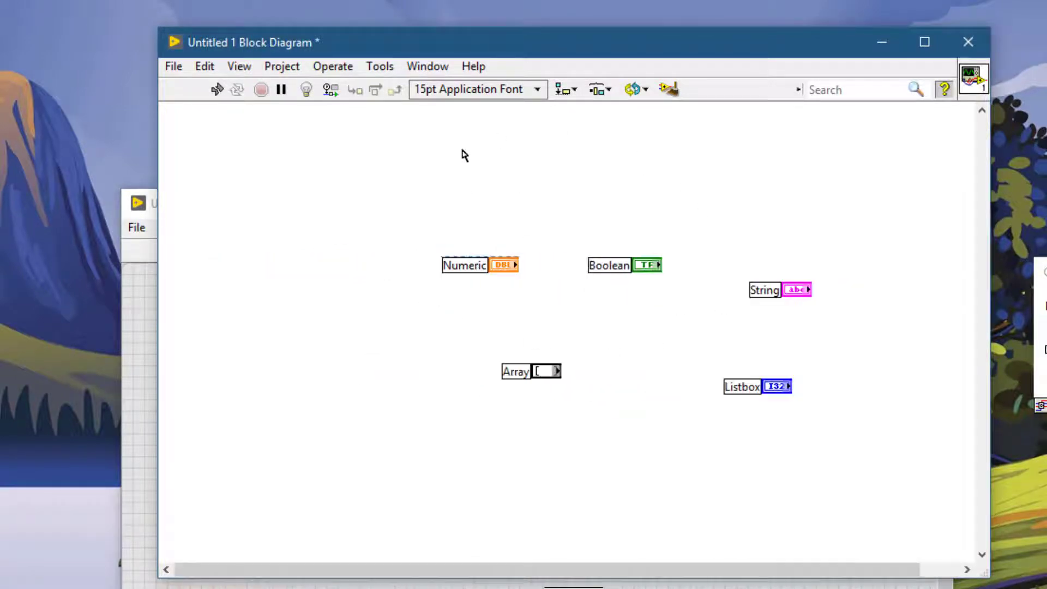
scroll(600, 273, right, 8)
scroll(687, 370, left, 4)
scroll(502, 296, left, 3)
scroll(727, 308, right, 4)
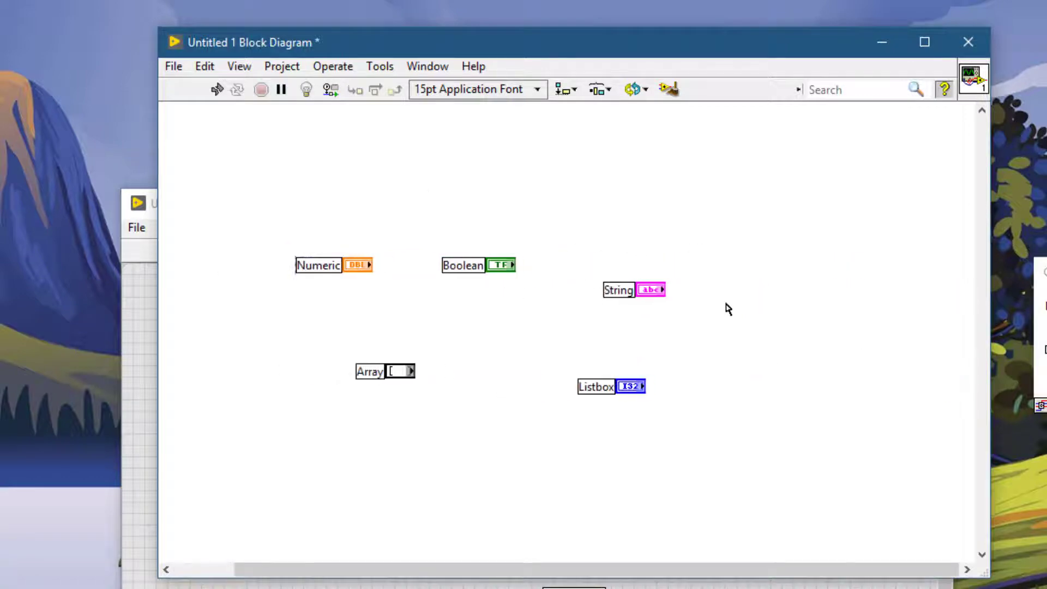
scroll(556, 315, left, 8)
scroll(494, 318, right, 8)
scroll(638, 322, left, 6)
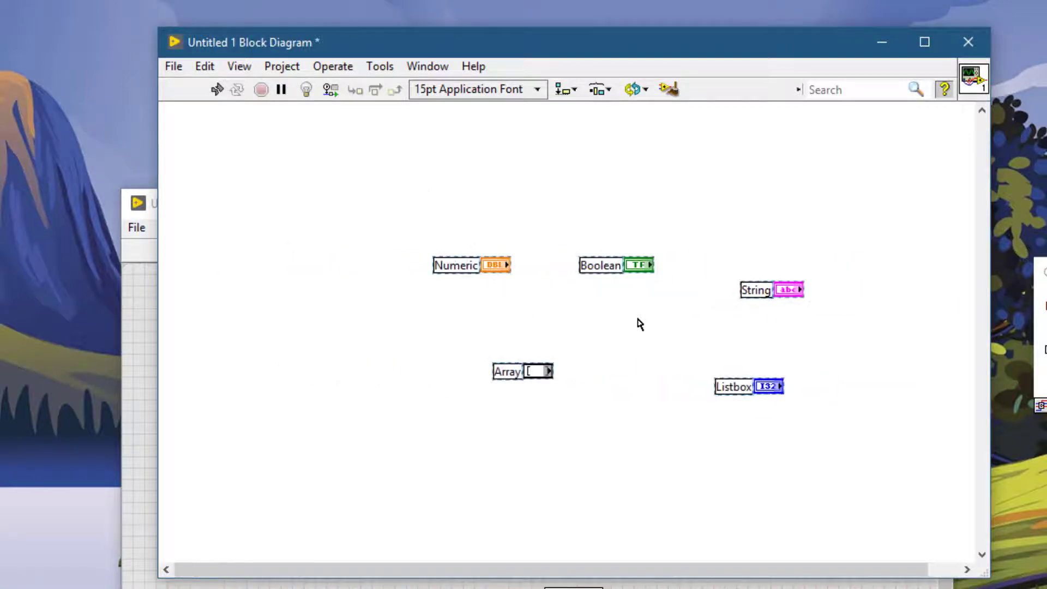
scroll(482, 327, right, 8)
scroll(535, 327, left, 8)
scroll(493, 327, right, 7)
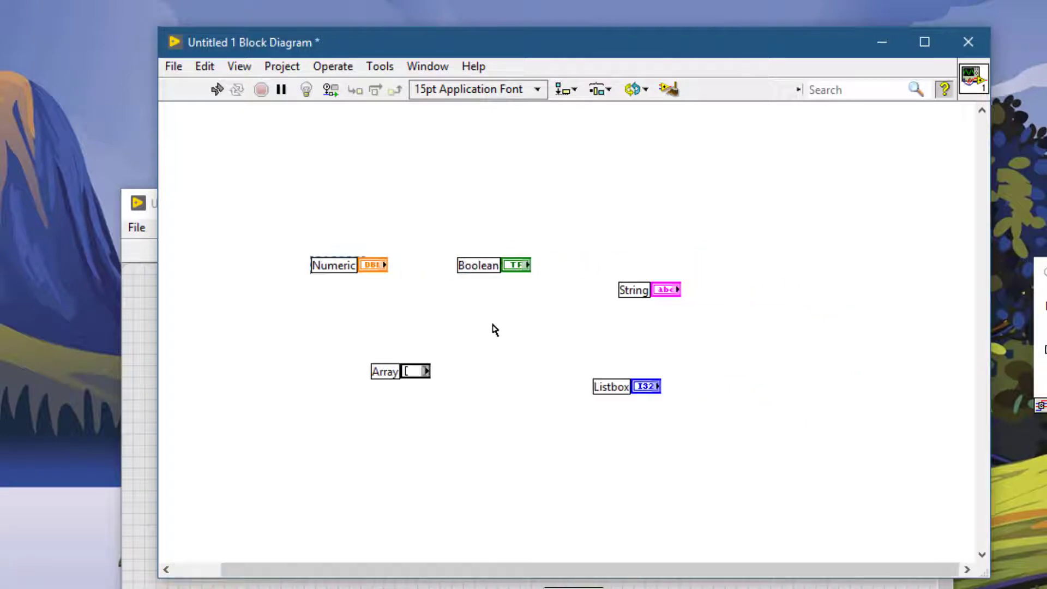
scroll(577, 333, left, 2)
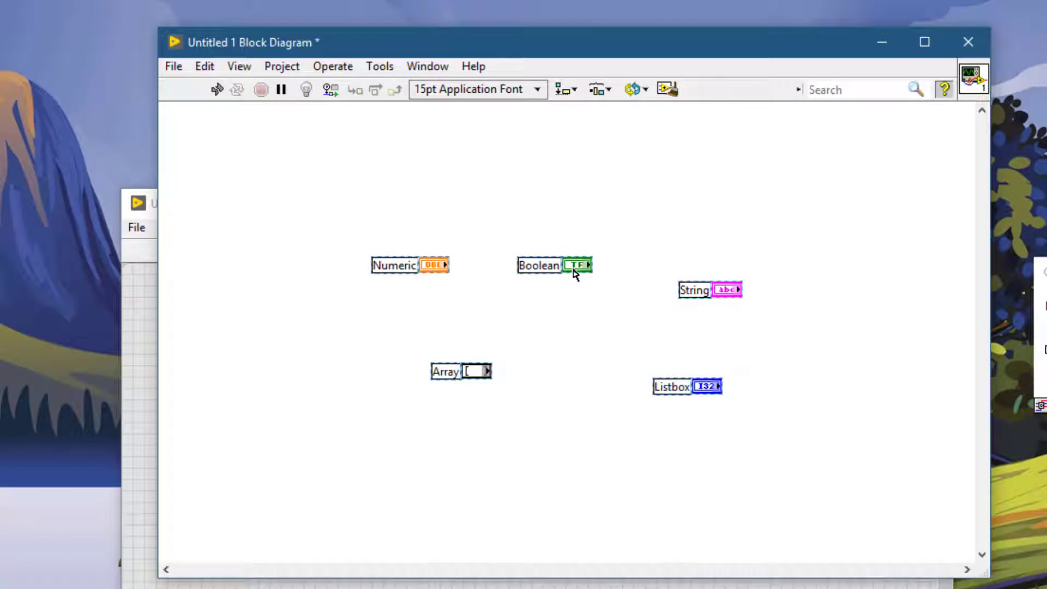
Move the five selected terminals together up and down, constrained to the vertical direction.
drag(573, 270, 565, 195)
scroll(591, 379, up, 1)
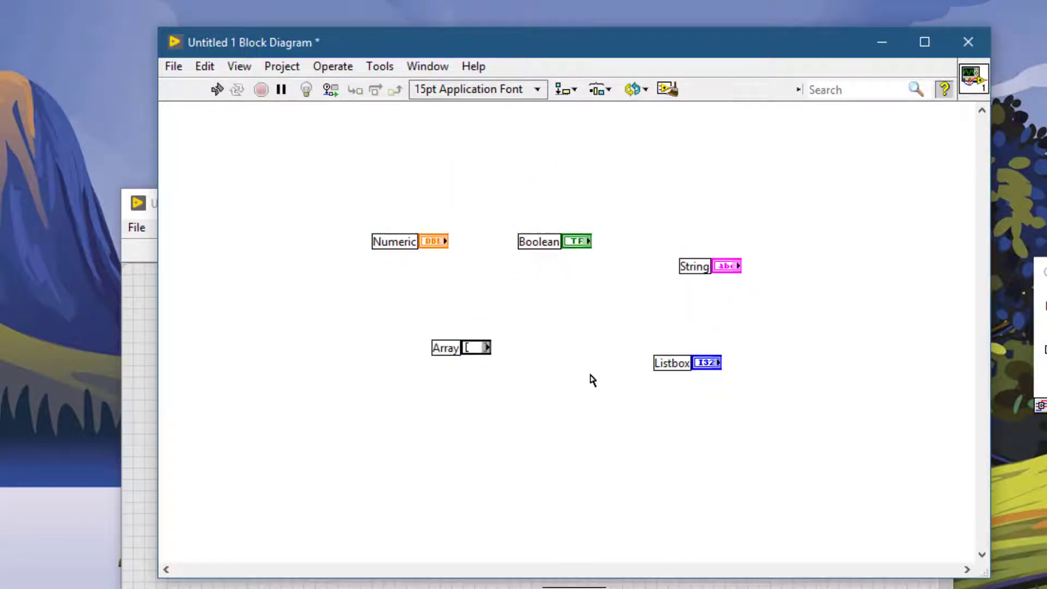
scroll(566, 257, up, 3)
scroll(544, 250, down, 3)
scroll(736, 355, up, 3)
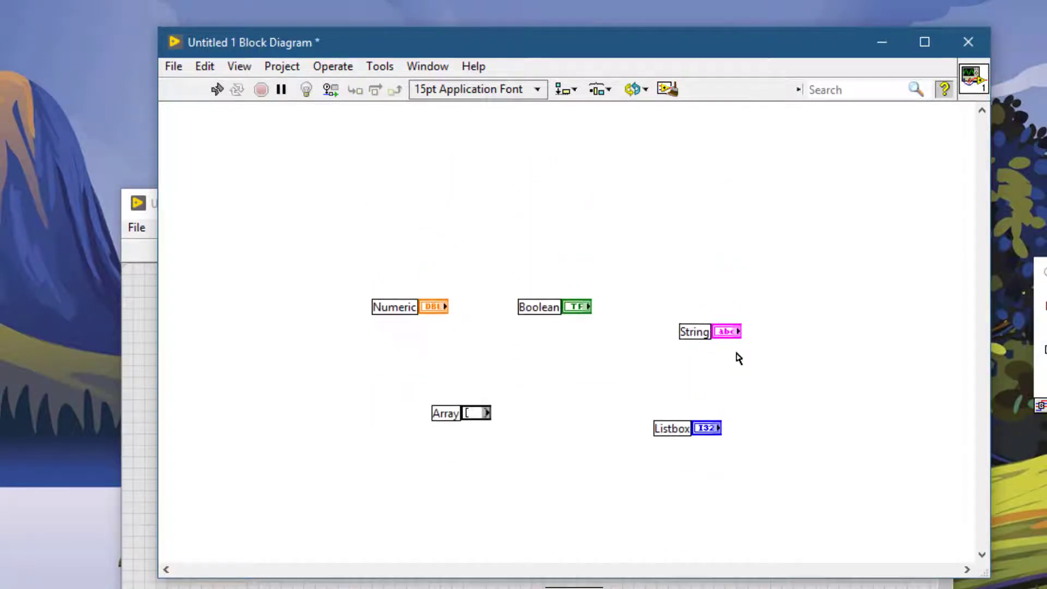
scroll(476, 334, down, 2)
scroll(451, 234, down, 2)
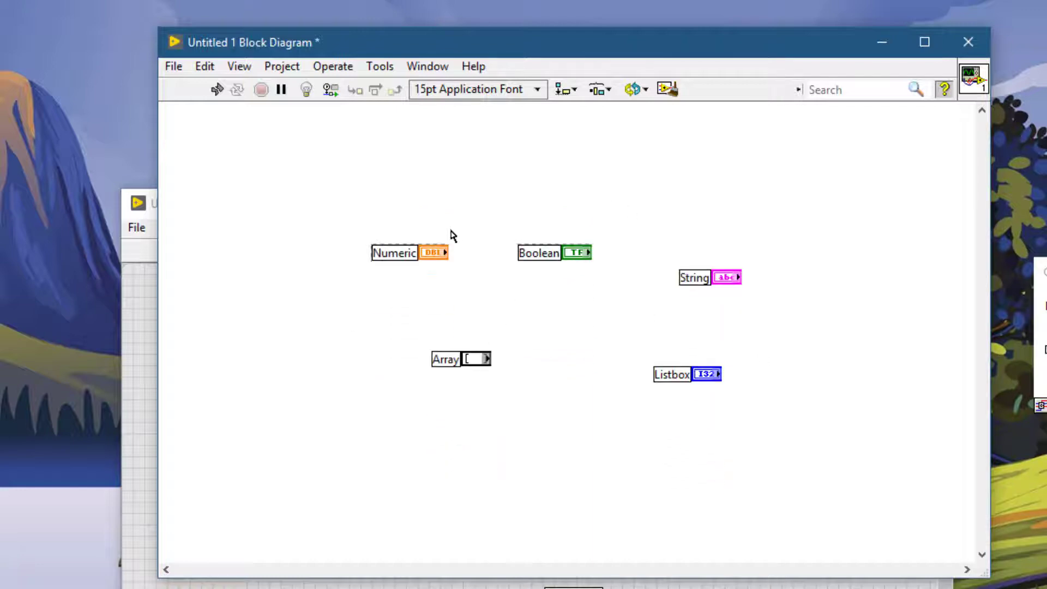
scroll(568, 468, up, 7)
scroll(457, 315, down, 6)
scroll(464, 338, down, 1)
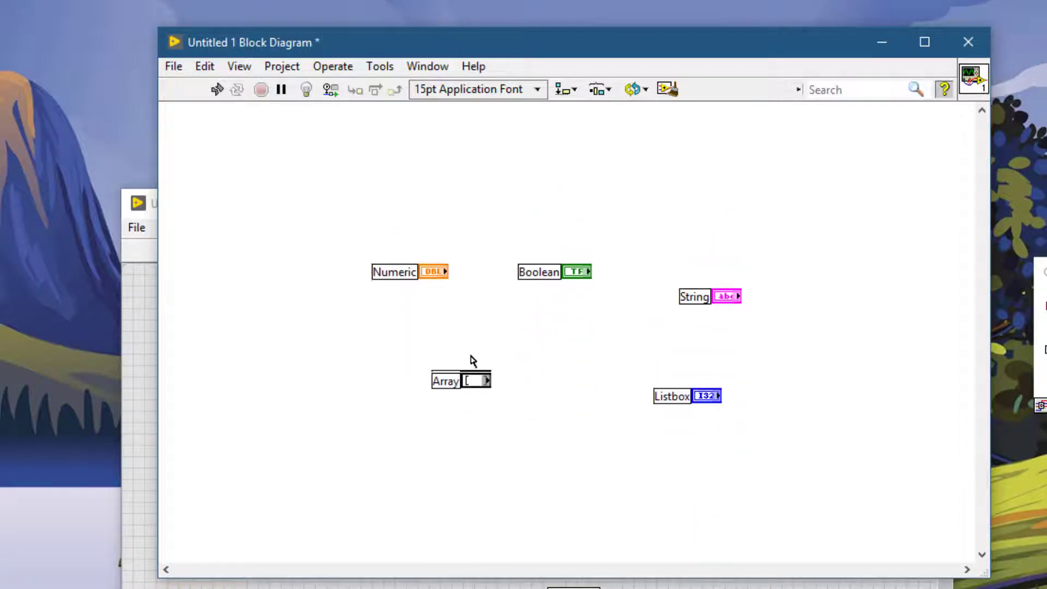
scroll(600, 316, up, 4)
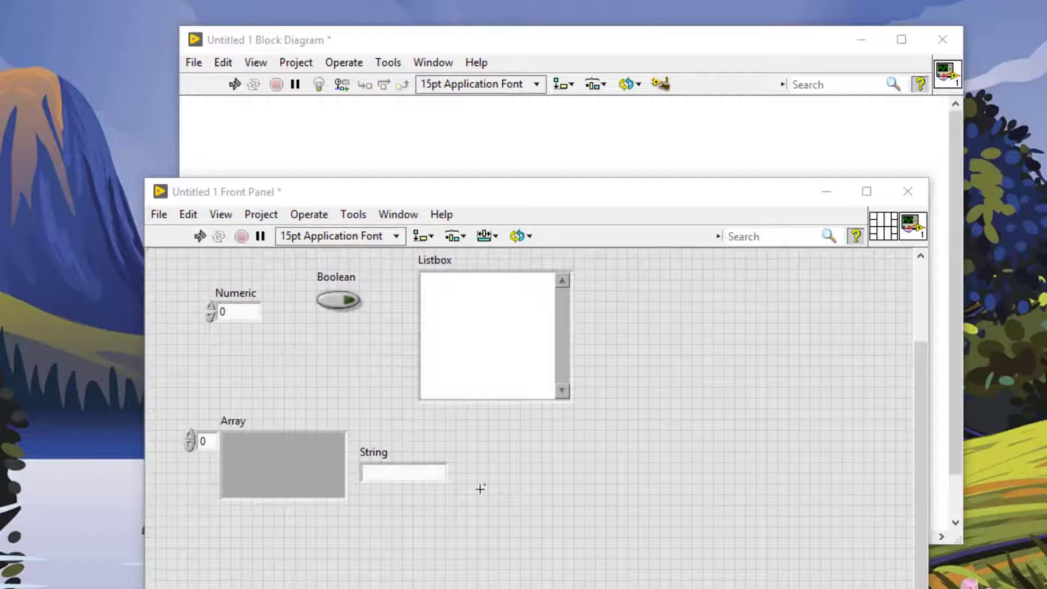
Move the String control on the front panel below and to the right of the listbox, toggling Context Help and checking the block diagram.
drag(410, 463, 631, 451)
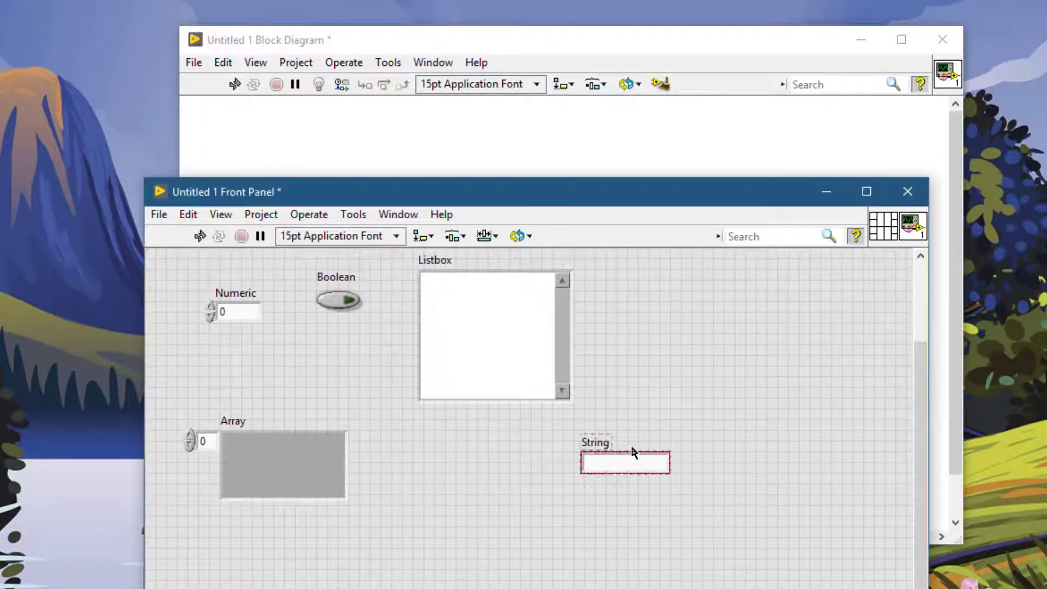
click(533, 299)
key(ctrl+h)
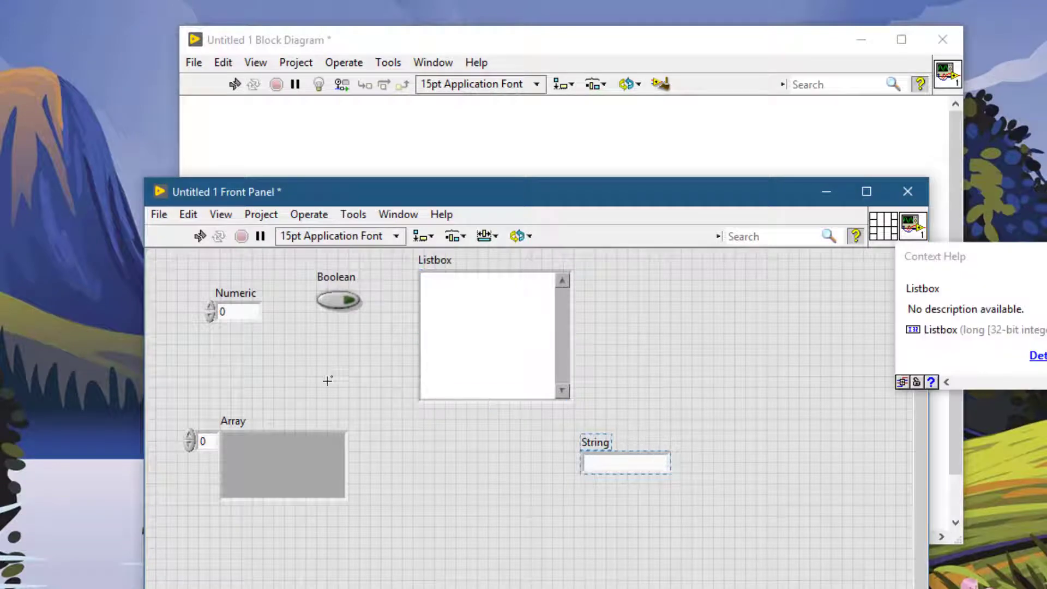
click(310, 436)
key(ctrl+h)
key(ctrl+e)
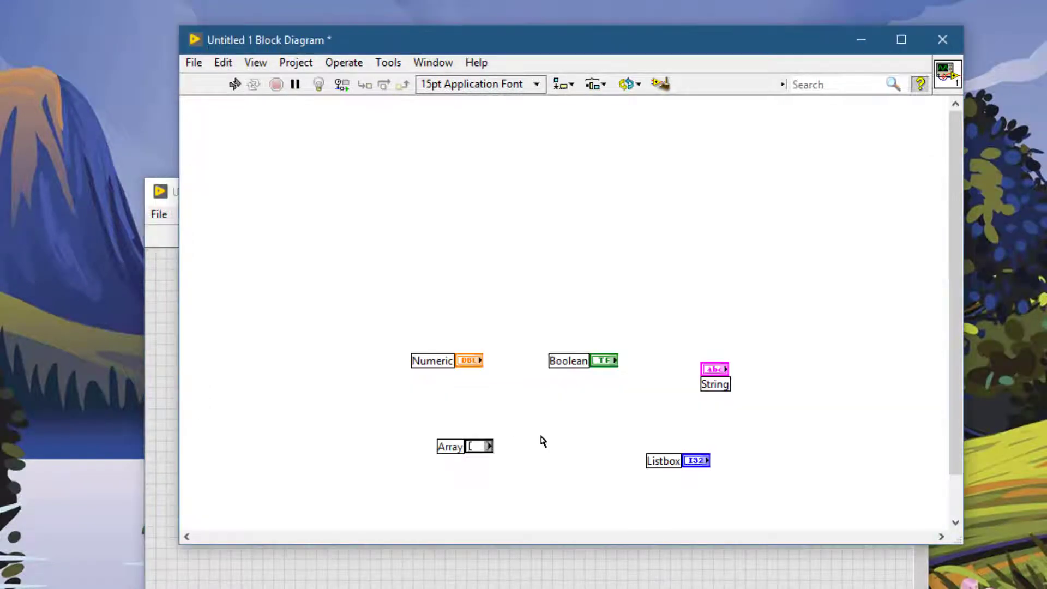
key(ctrl+e)
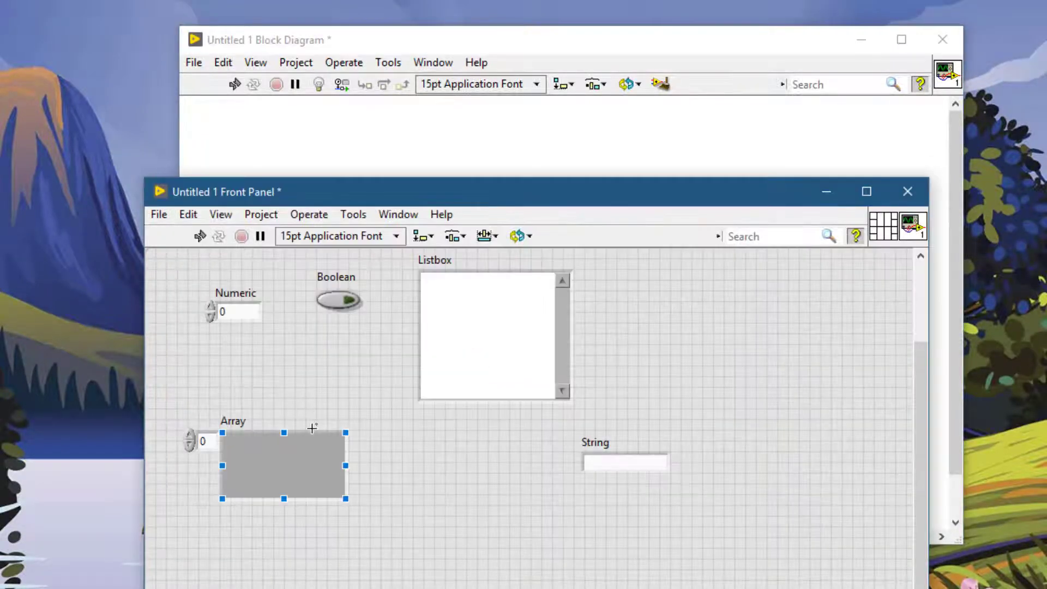
Move the Array control onto the String control and the listbox onto the Array so that all three overlap.
drag(315, 436, 643, 431)
click(523, 295)
key(ctrl+h)
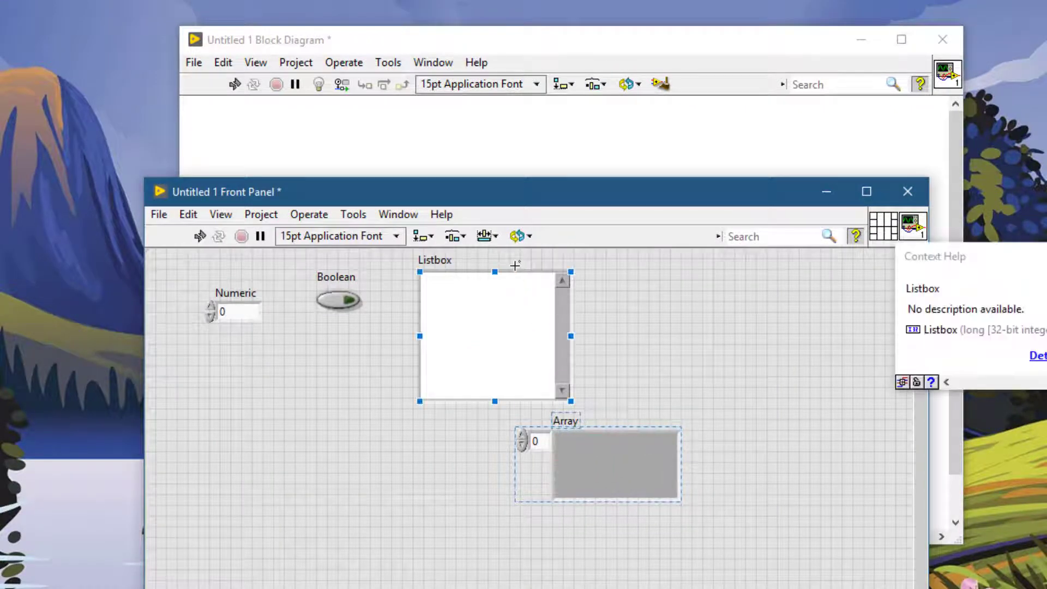
drag(533, 285, 640, 402)
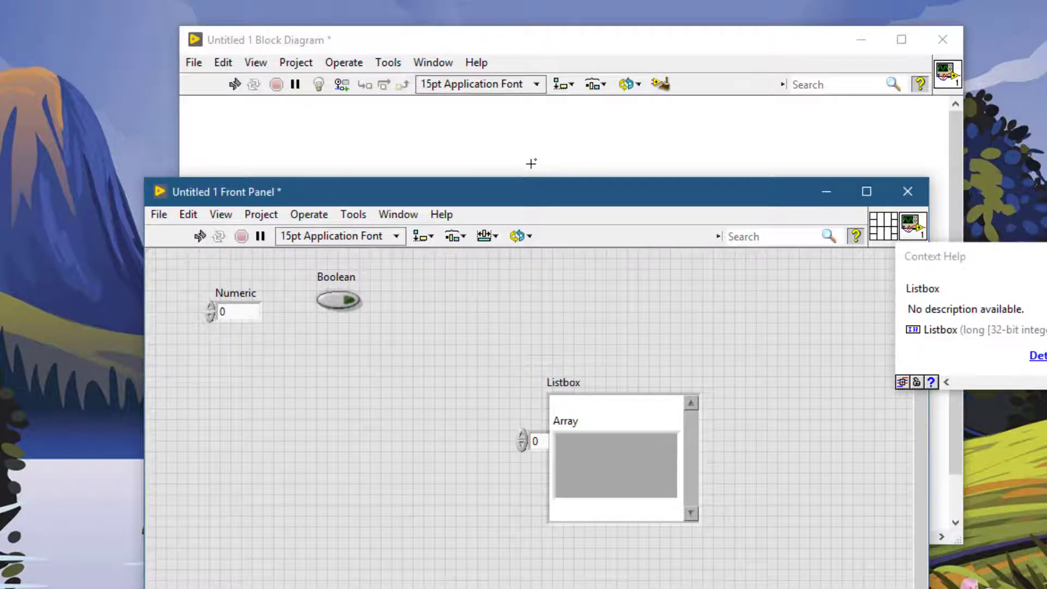
key(ctrl+e)
key(ctrl+e)
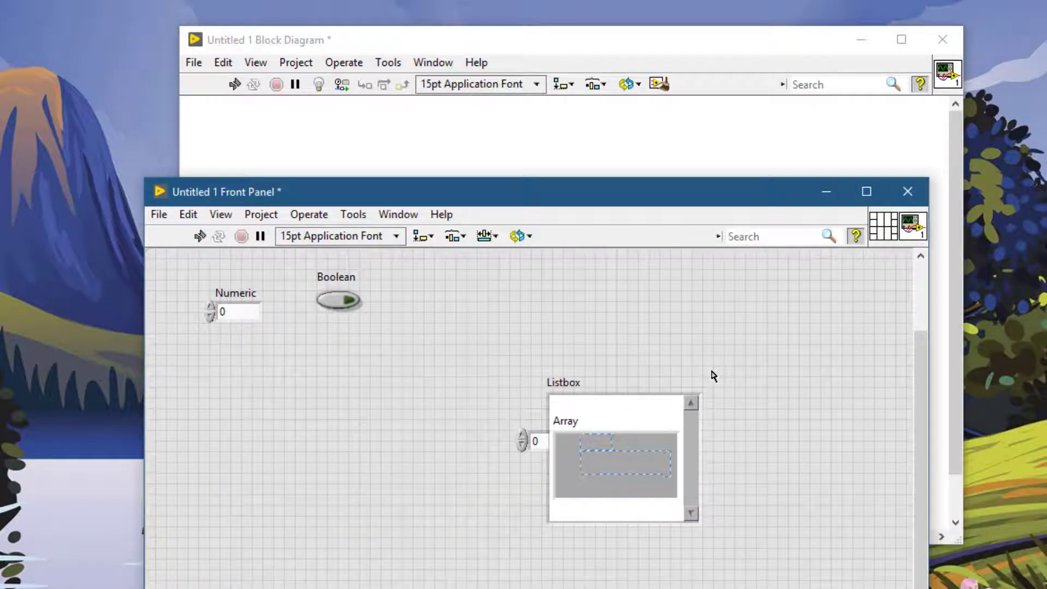
Bring the hidden String control to the front of the overlapping controls.
key(ctrl+v)
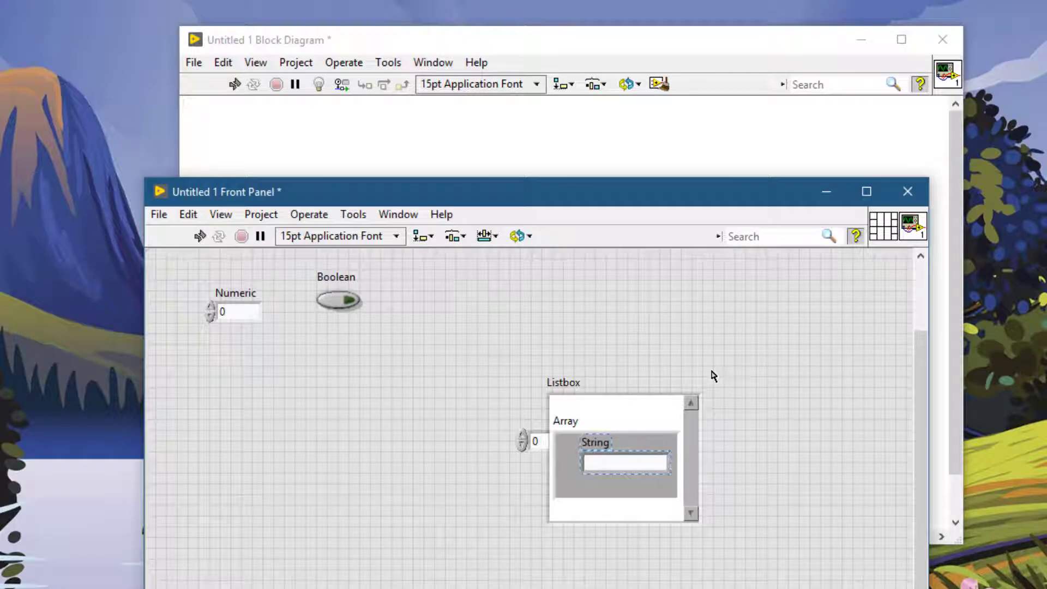
click(713, 376)
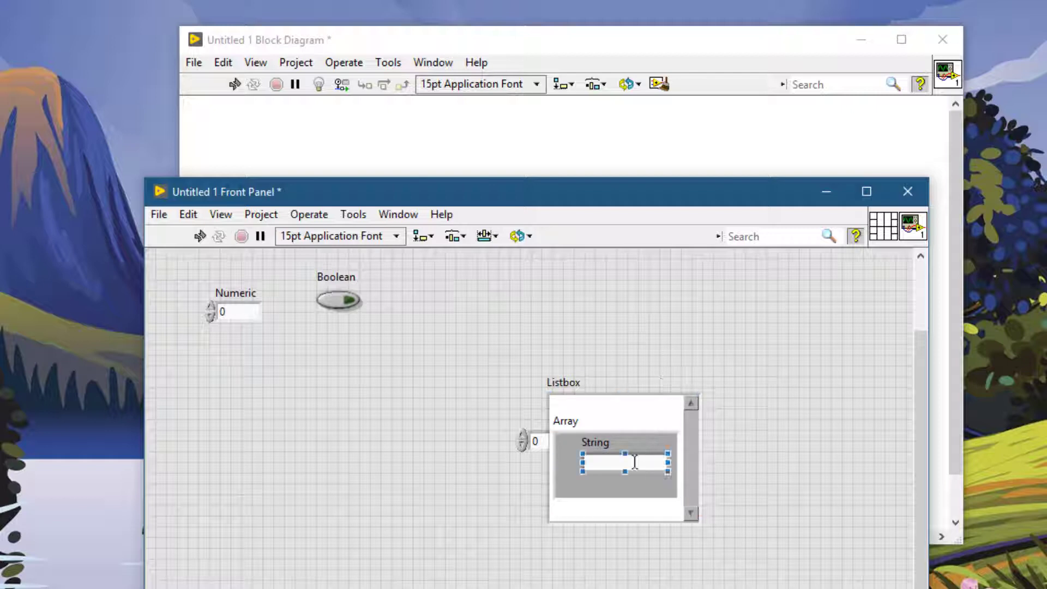
Select the listbox and move it forward in the stacking order, over the Array and over the String control.
click(625, 401)
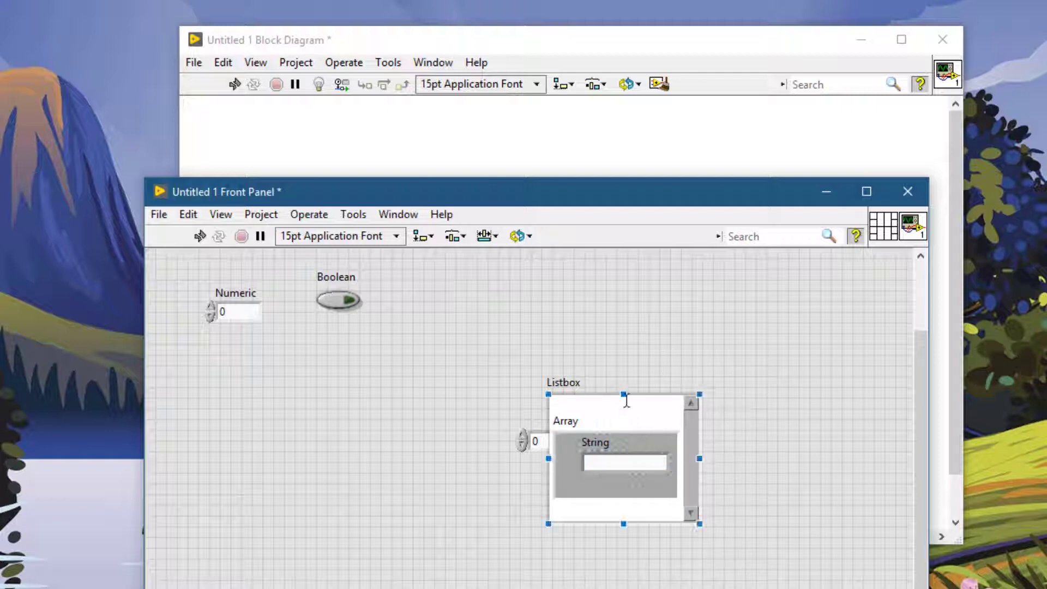
key(ctrl+h)
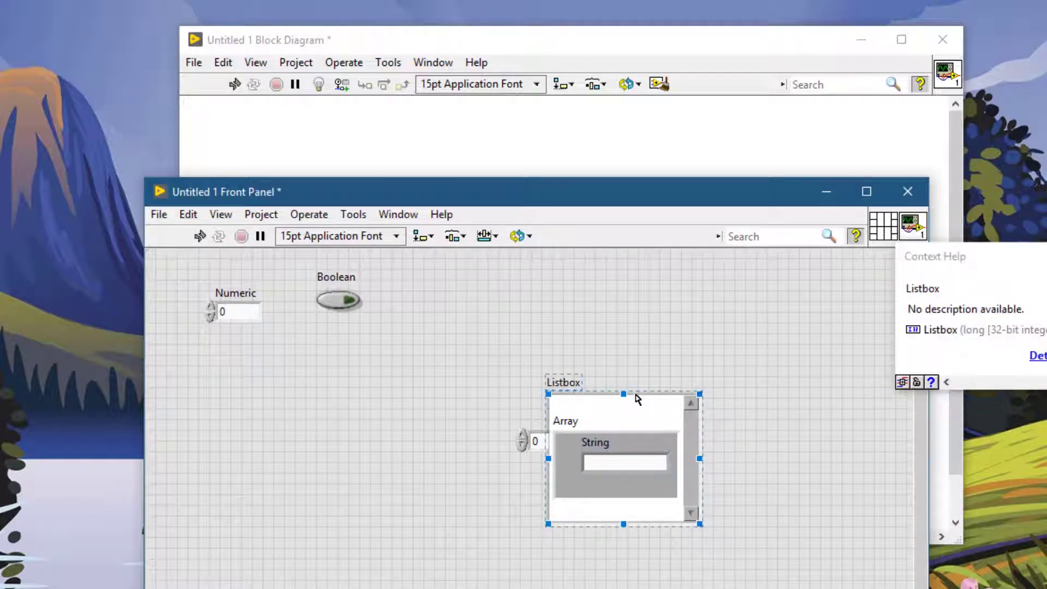
click(637, 400)
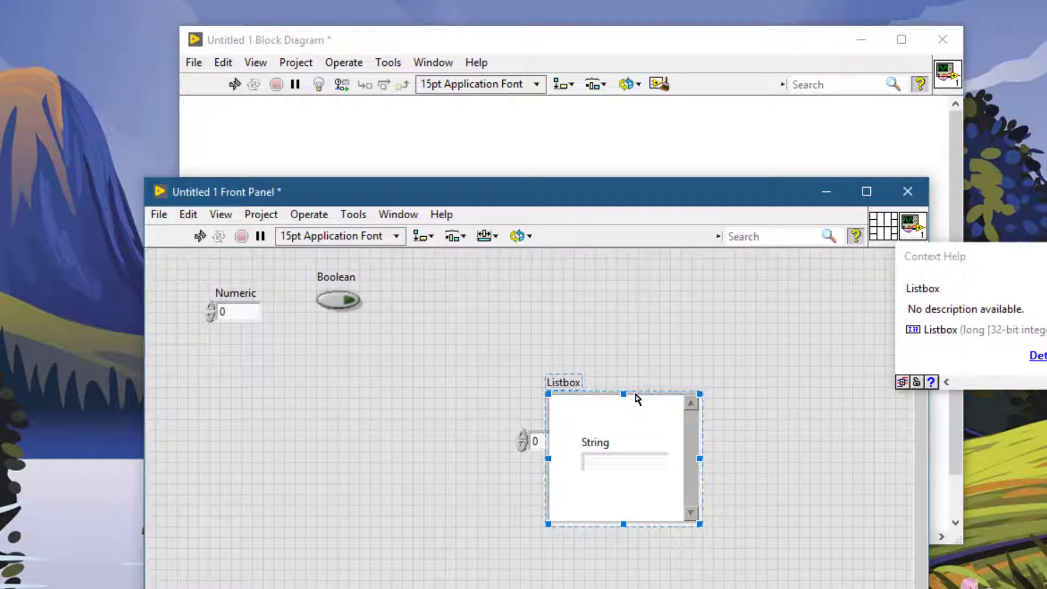
click(610, 353)
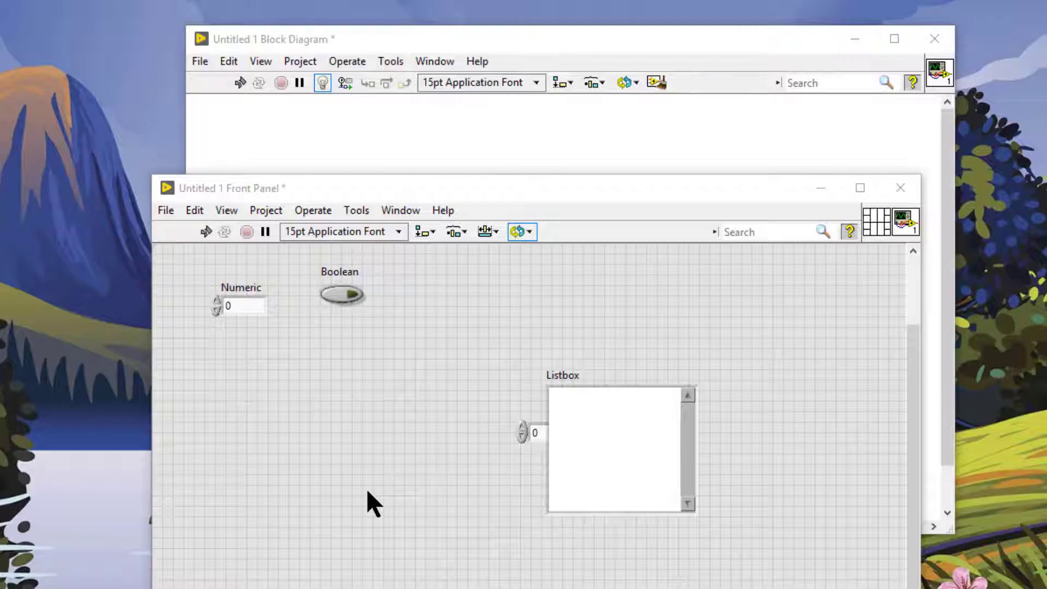
Send the listbox behind the Array and String controls and bring it back to the front.
click(605, 393)
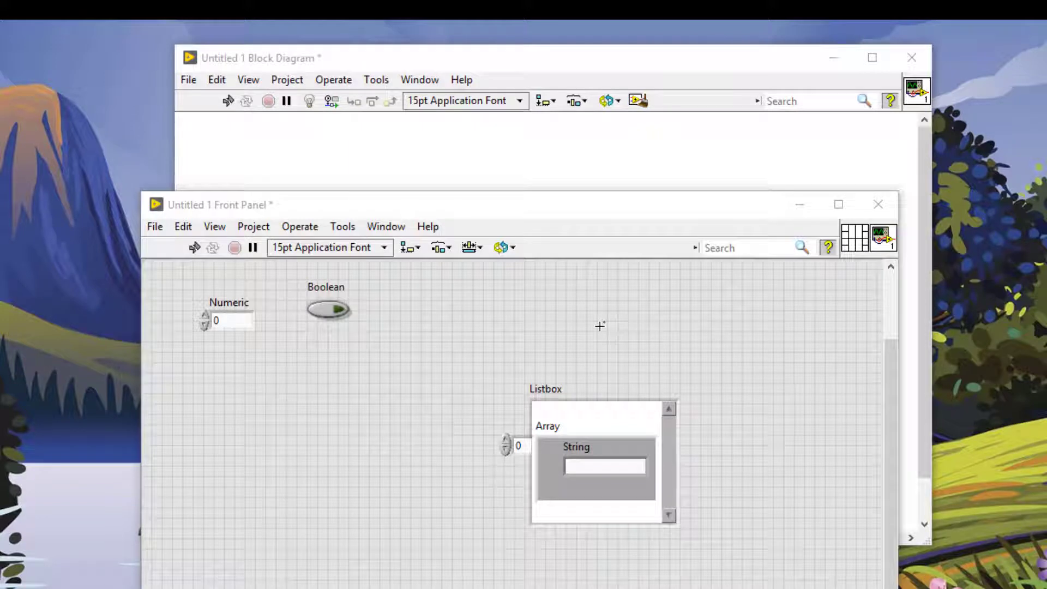
click(605, 403)
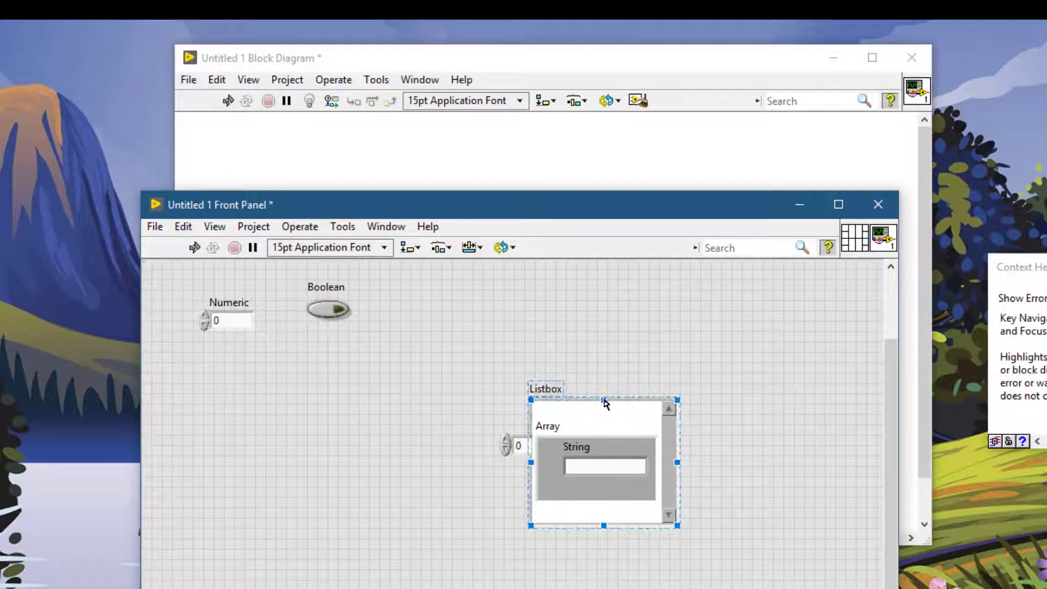
key(ctrl+shift+k)
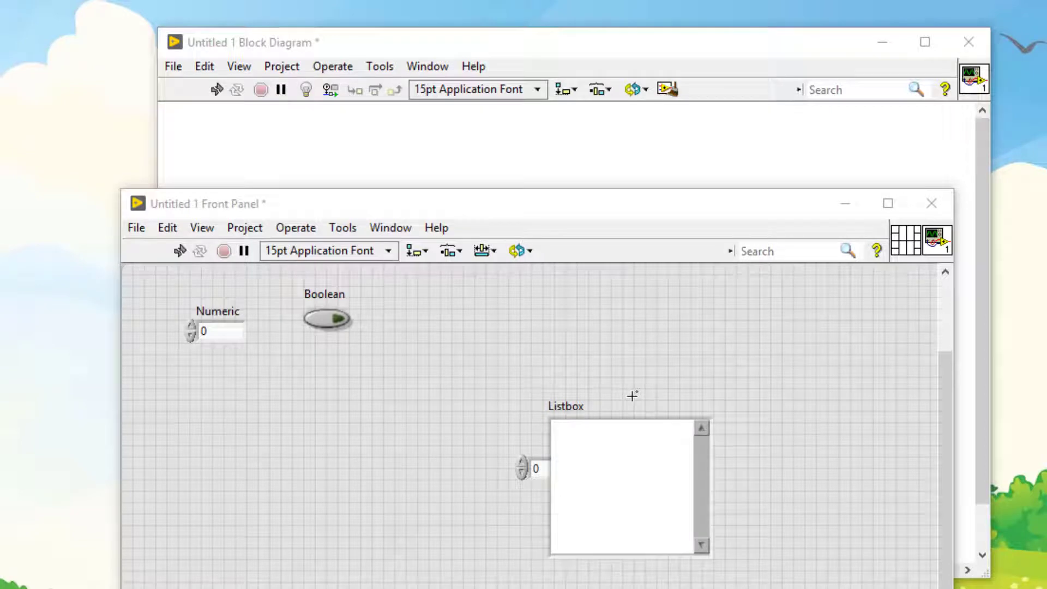
Select the listbox and send it behind the Array and String controls.
click(623, 424)
click(623, 424)
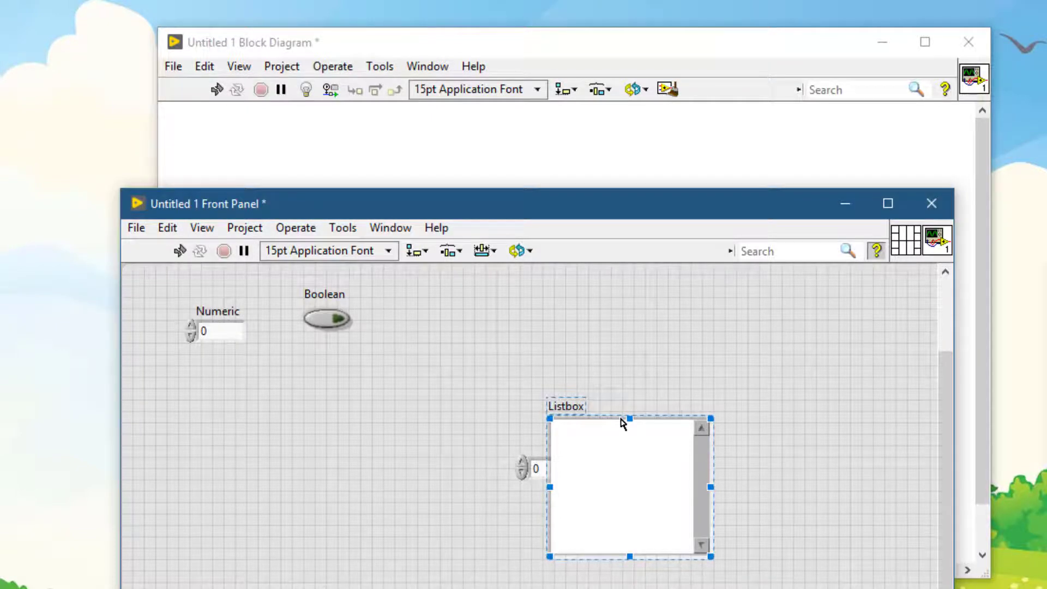
key(ctrl+v)
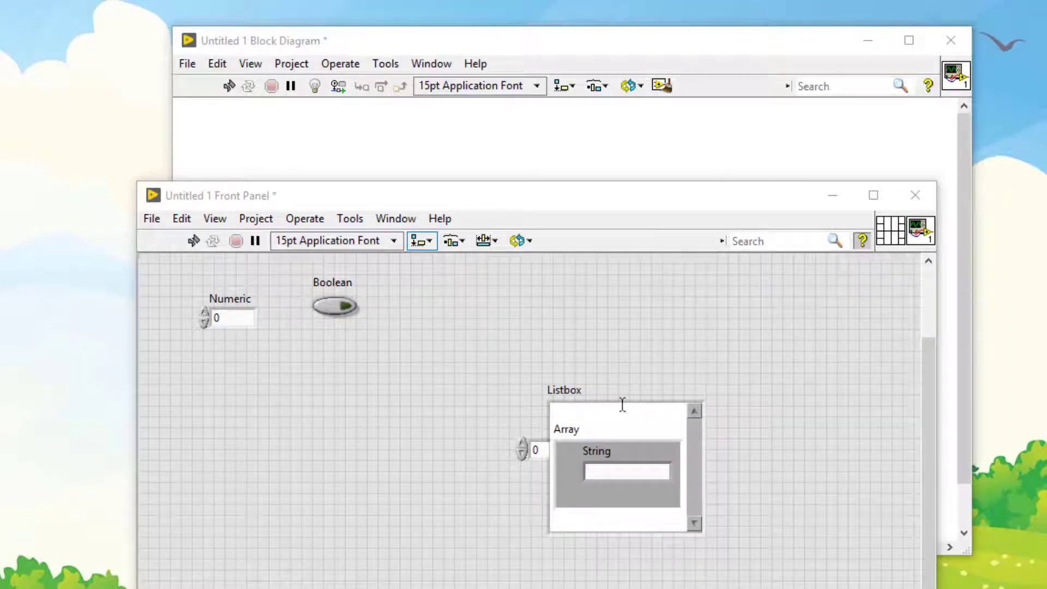
Move the listbox clear of the Array to the open area below the Numeric control, and place a duplicate of it below the Array.
drag(622, 404, 287, 400)
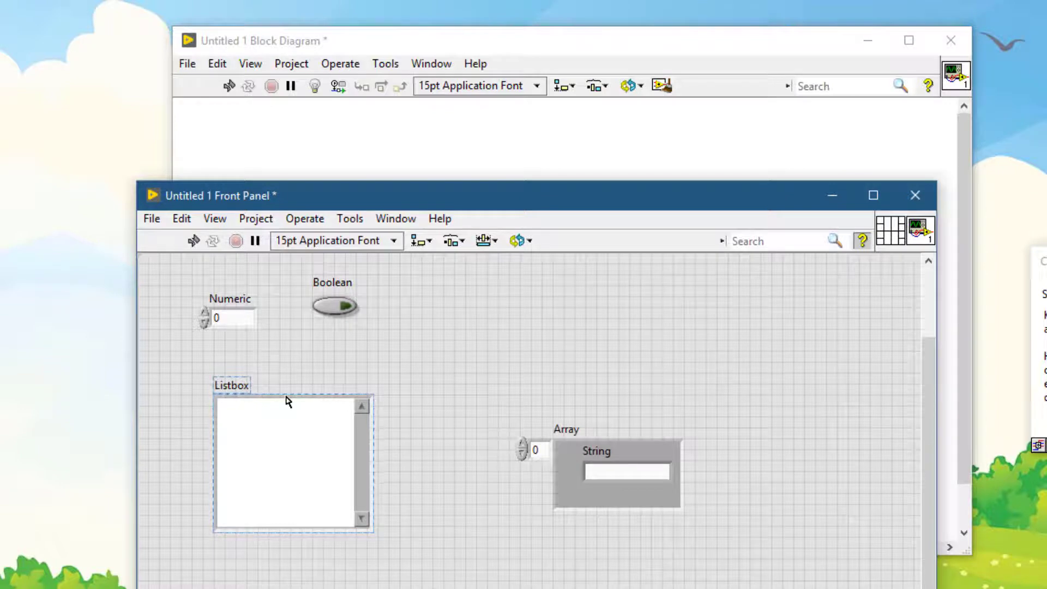
drag(287, 401, 513, 548)
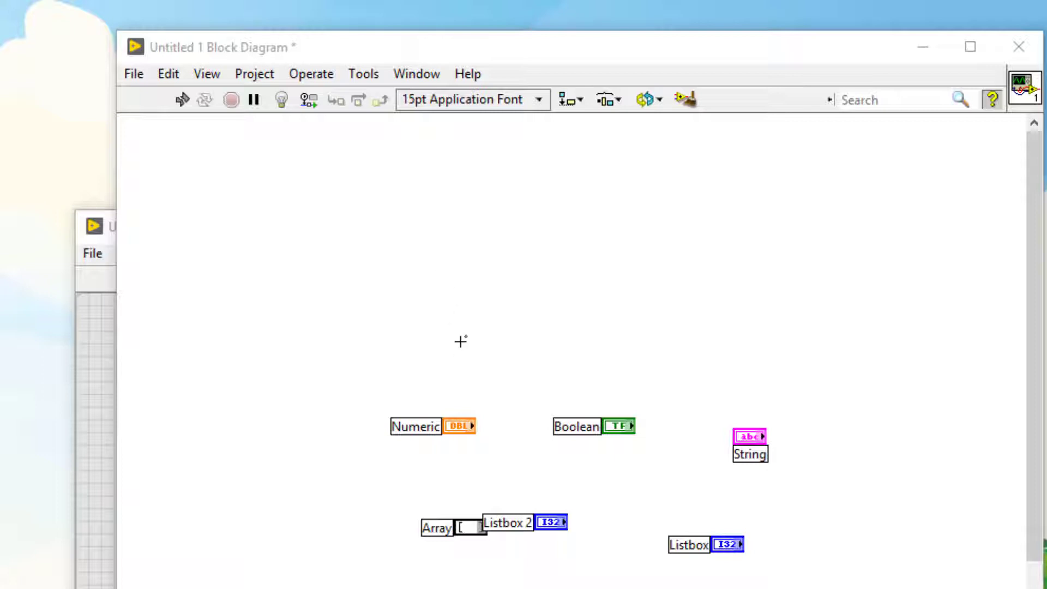
Duplicate the Numeric terminal straight above the original on the block diagram and nudge the copy upwards in large increments.
drag(461, 434, 463, 361)
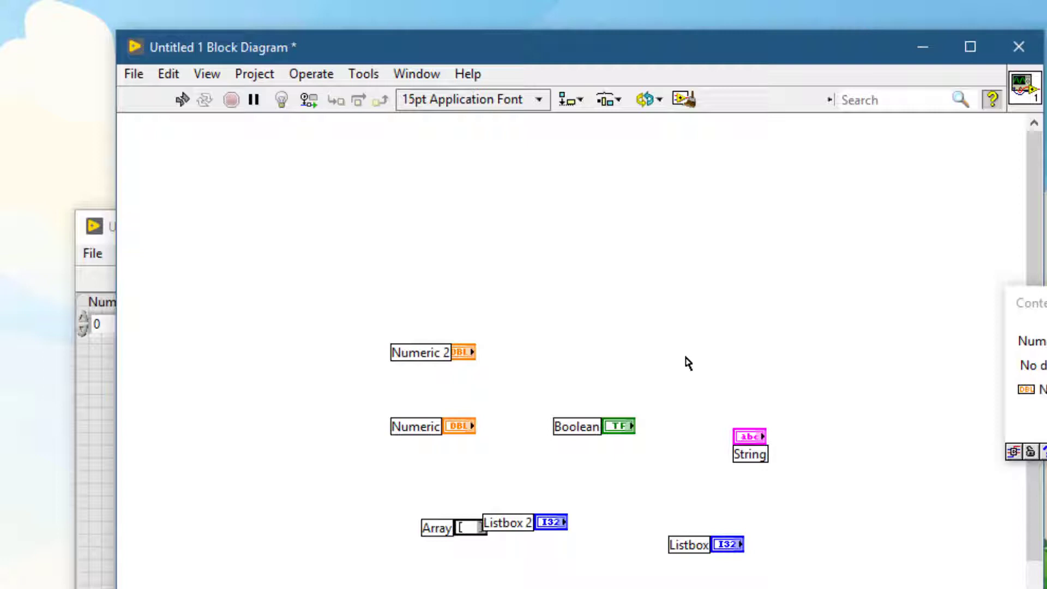
key(shift+Up)
key(shift+Up)
key(shift+Up)
key(shift+Up)
key(shift+Up)
key(shift+Up)
key(shift+Up)
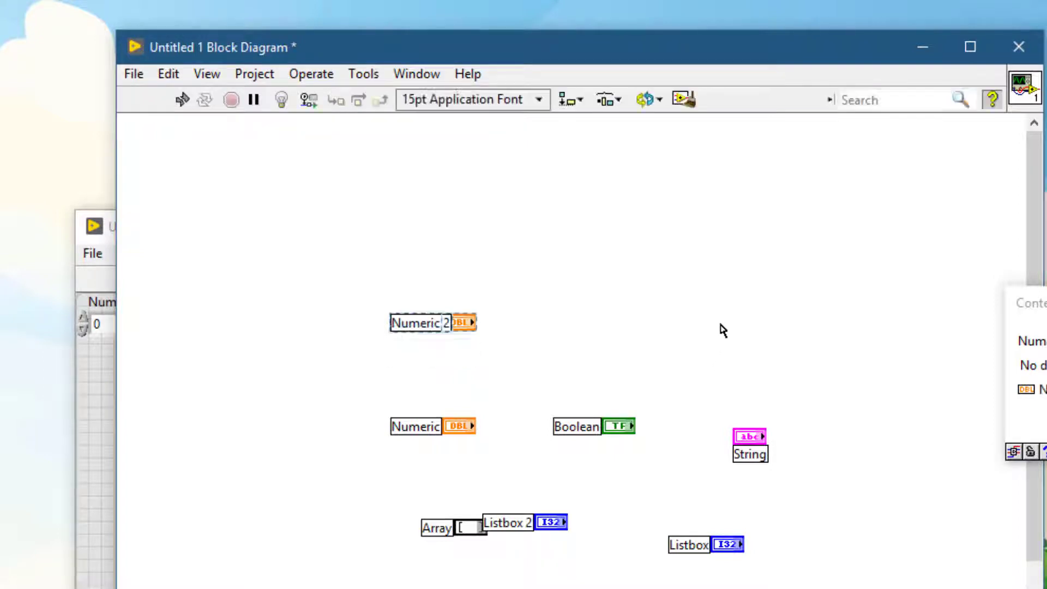
Nudge the copied Numeric terminal down and back up in large increments, and delete it.
key(shift+Down)
key(shift+Down)
key(shift+Up)
key(shift+Up)
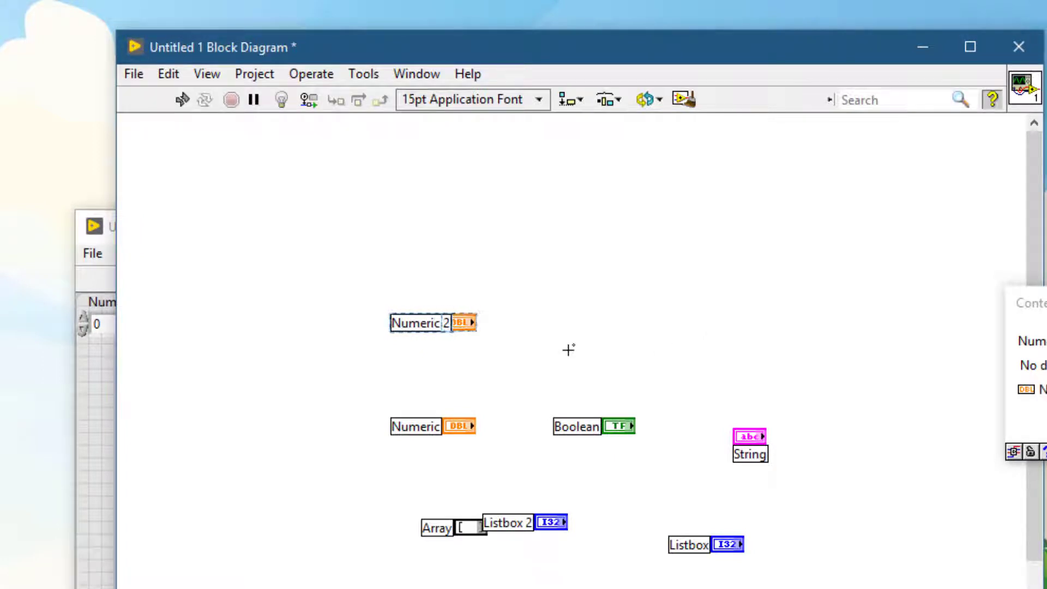
key(Delete)
Move the Numeric terminal up and to the left, into the open area above the Array terminal.
drag(462, 427, 411, 349)
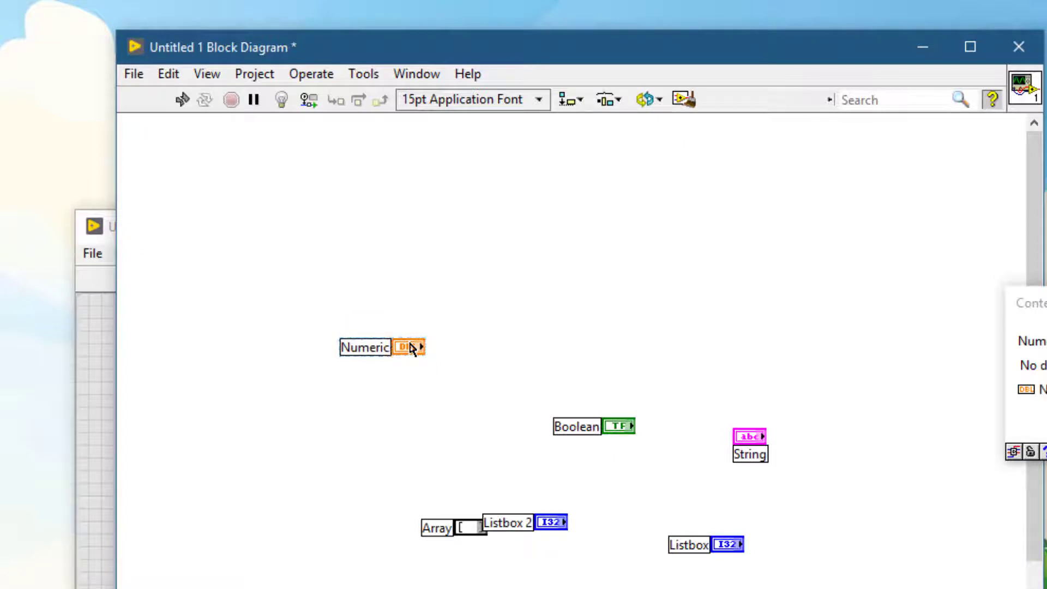
drag(411, 349, 617, 238)
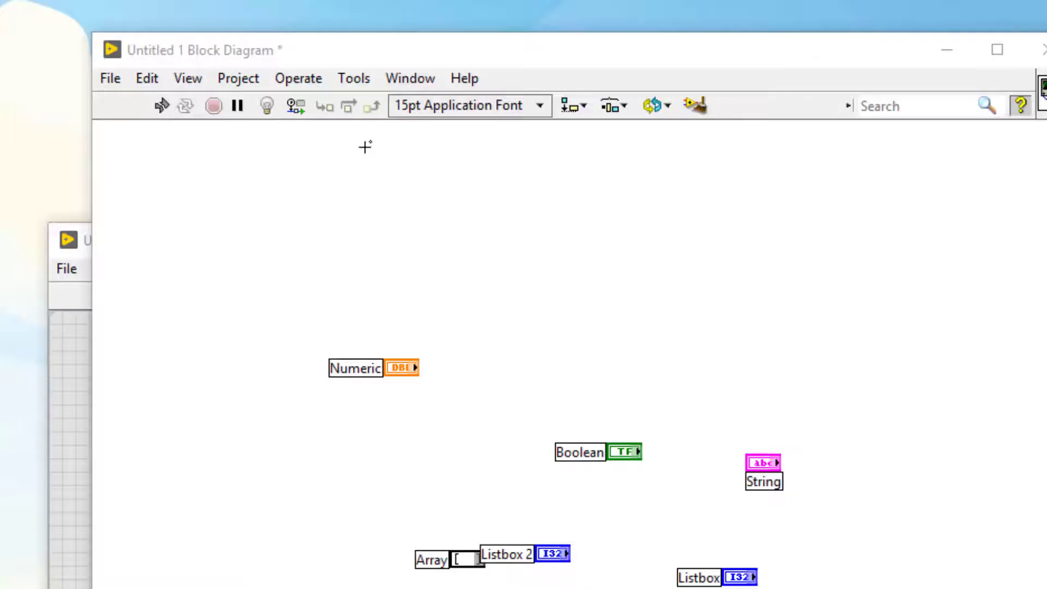
Draw a For Loop above the Boolean terminal and enlarge it proportionally from its lower-right corner.
mouse_move(523, 158)
mouse_down()
mouse_move(571, 209)
mouse_move(707, 308)
mouse_move(661, 205)
mouse_up()
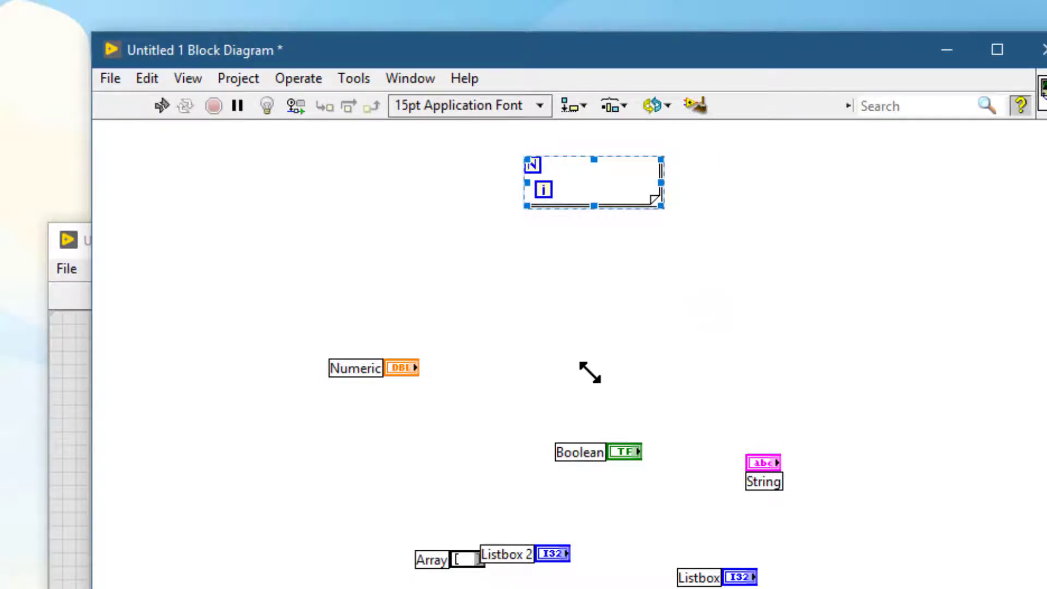
drag(590, 373, 715, 236)
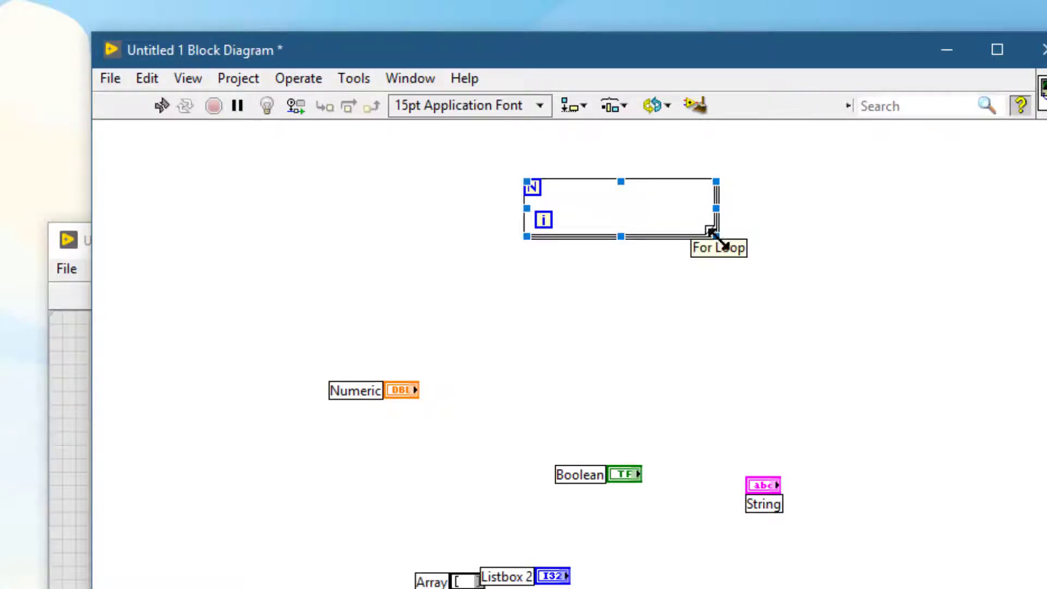
drag(715, 235, 755, 303)
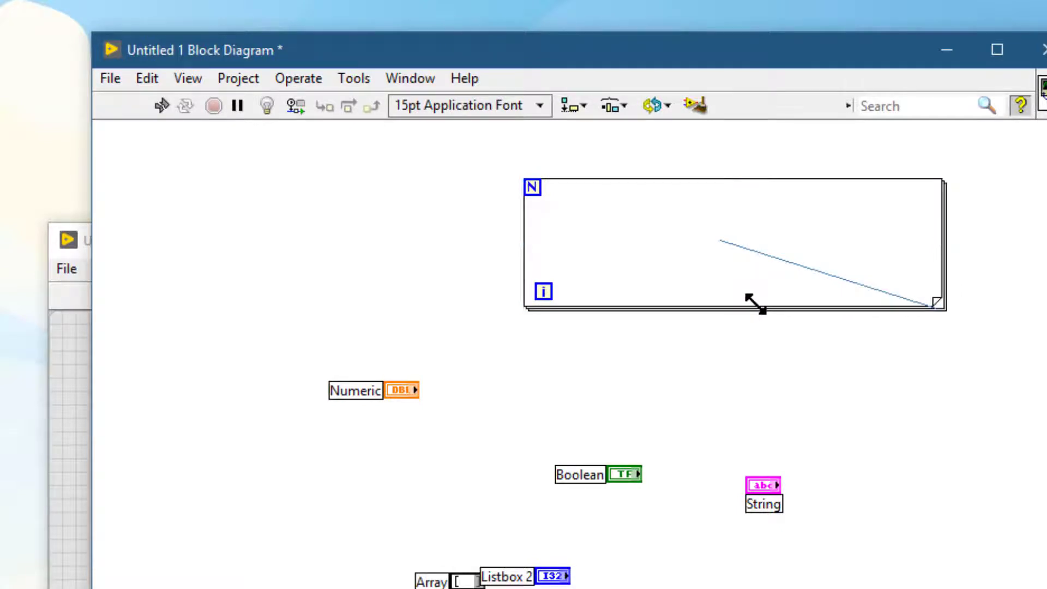
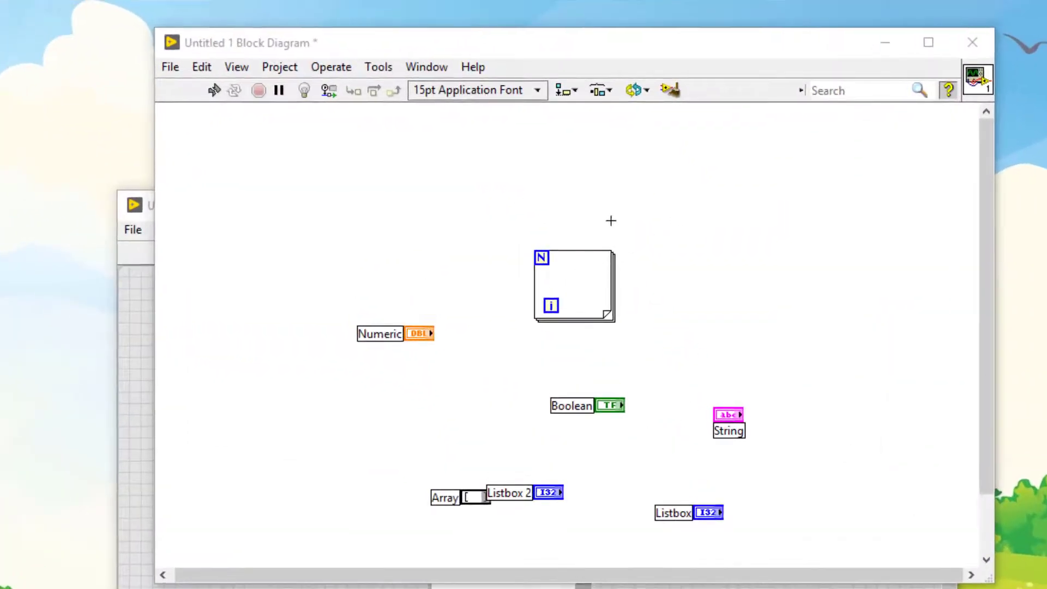
Resize the For Loop from its upper-right corner, and enlarge it symmetrically about its centre until it fills the area above the Boolean terminal.
drag(613, 251, 805, 291)
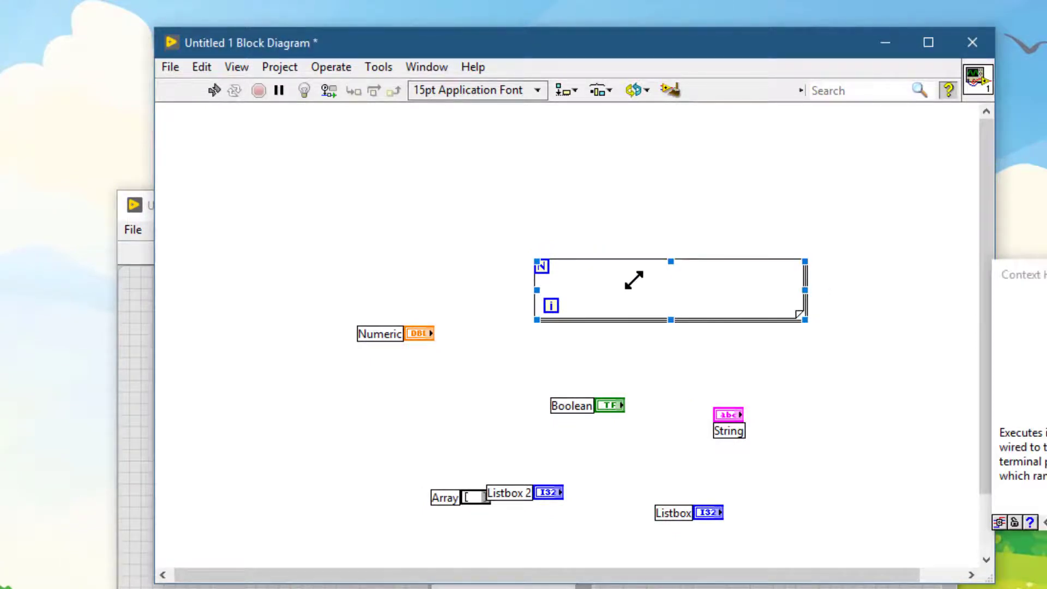
drag(633, 280, 634, 278)
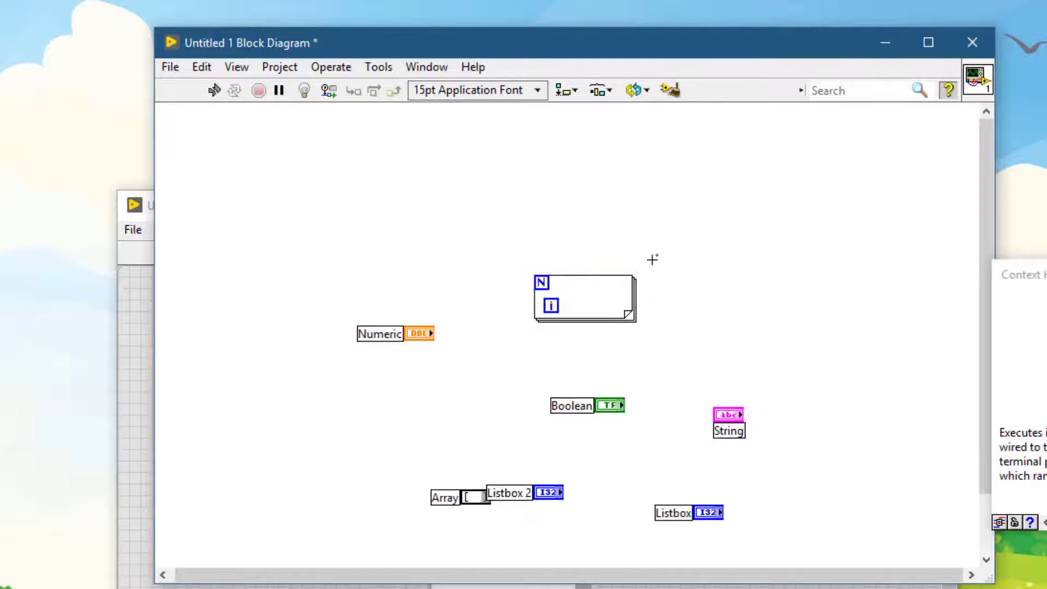
drag(630, 280, 687, 204)
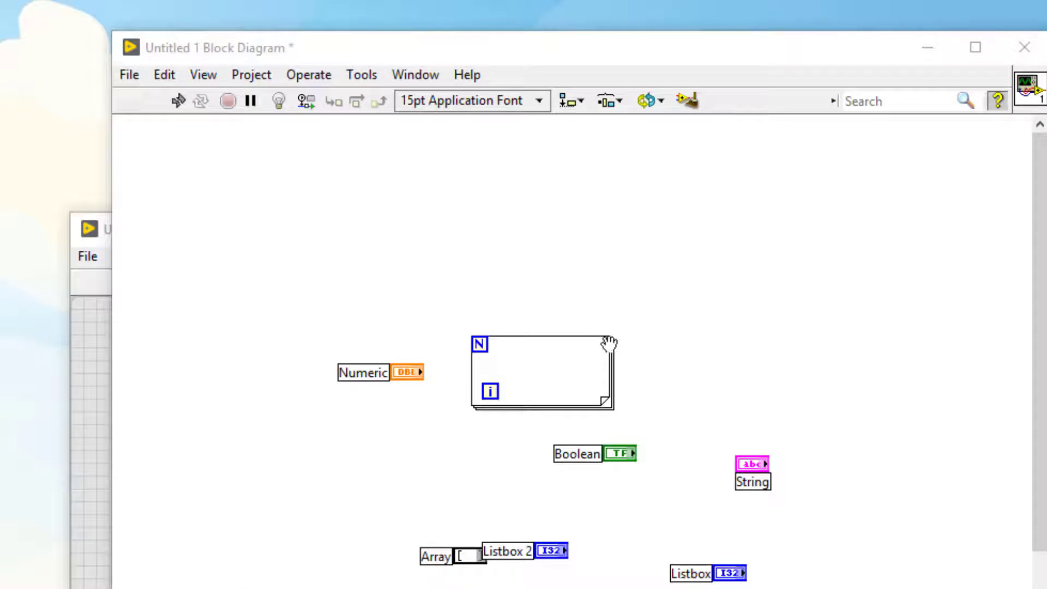
click(612, 367)
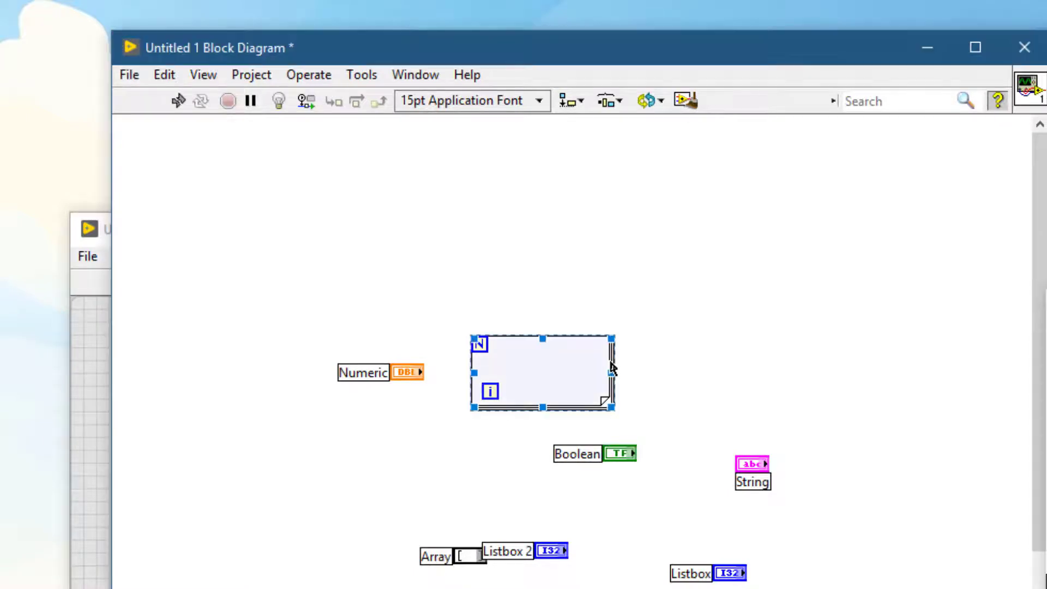
drag(613, 338, 751, 307)
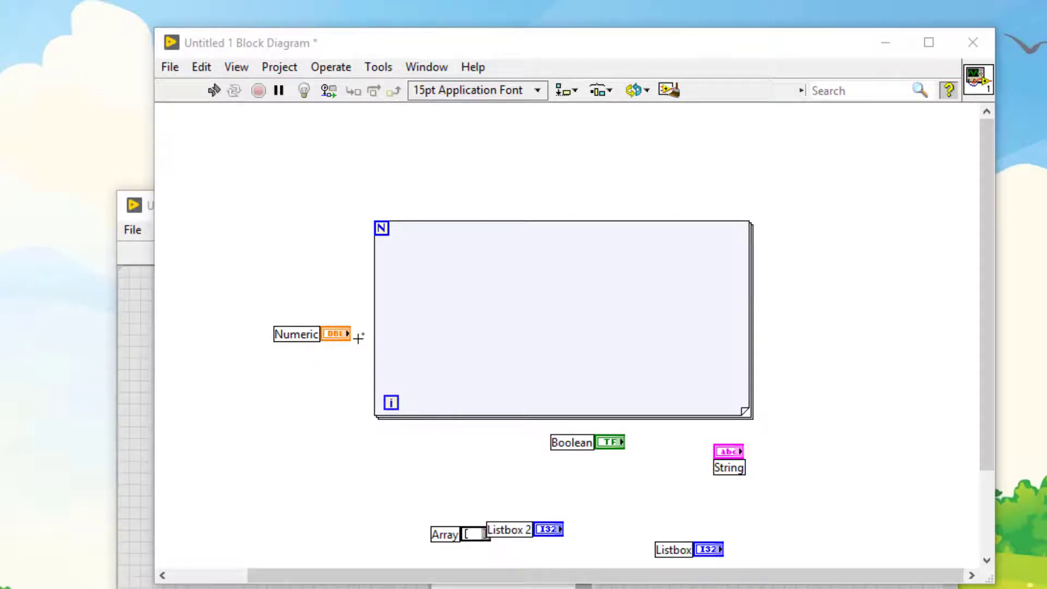
Insert horizontal space between the Boolean and String terminals, shifting the String and Listbox terminals to the right.
key(ctrl+h)
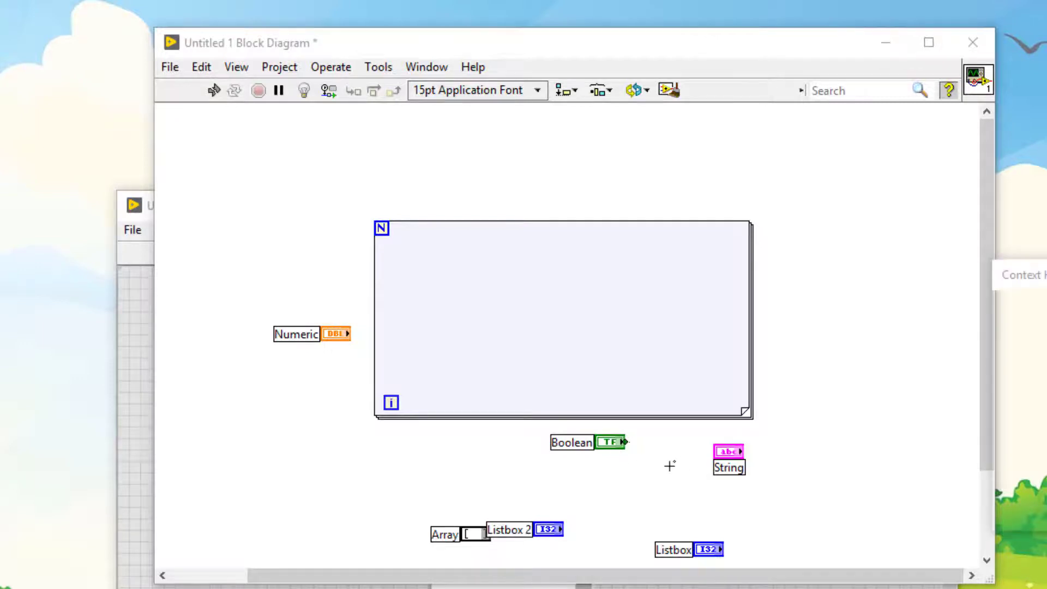
double_click(669, 465)
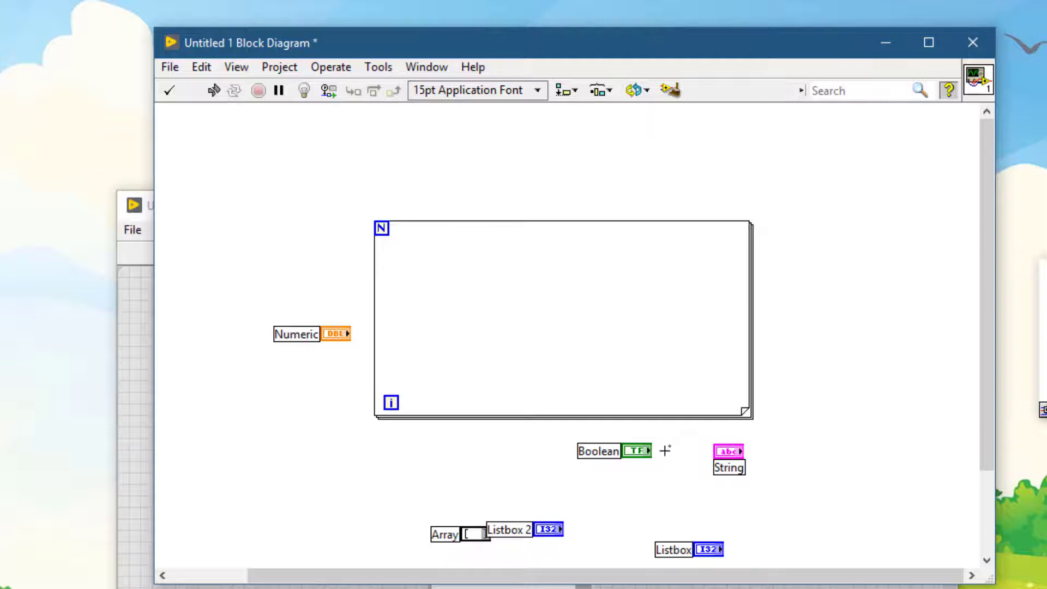
drag(665, 450, 753, 453)
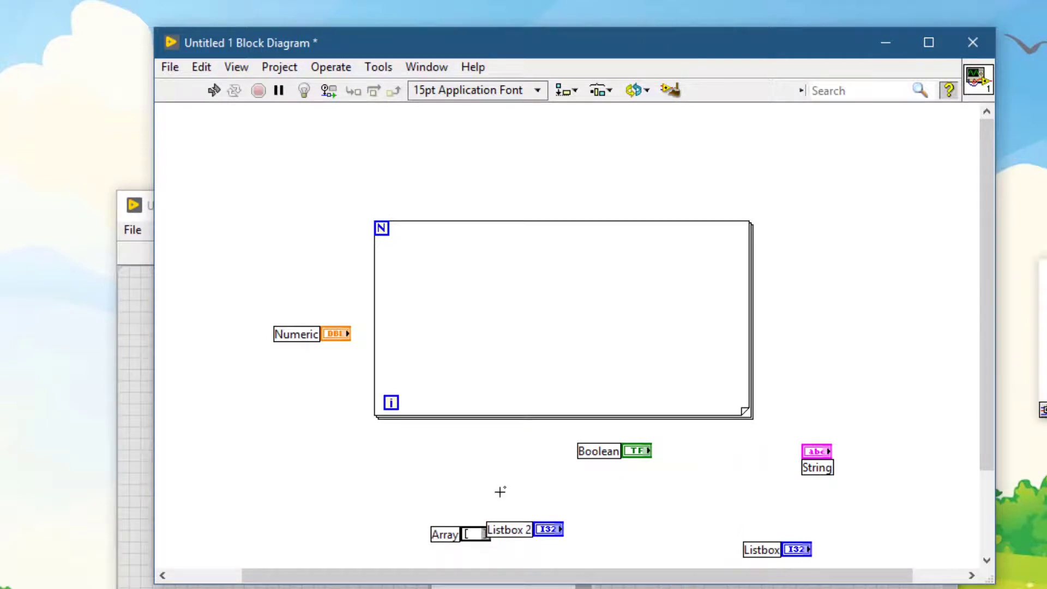
Switch to the front panel and insert vertical space below the Boolean control, pushing the listbox and Array down.
key(ctrl+e)
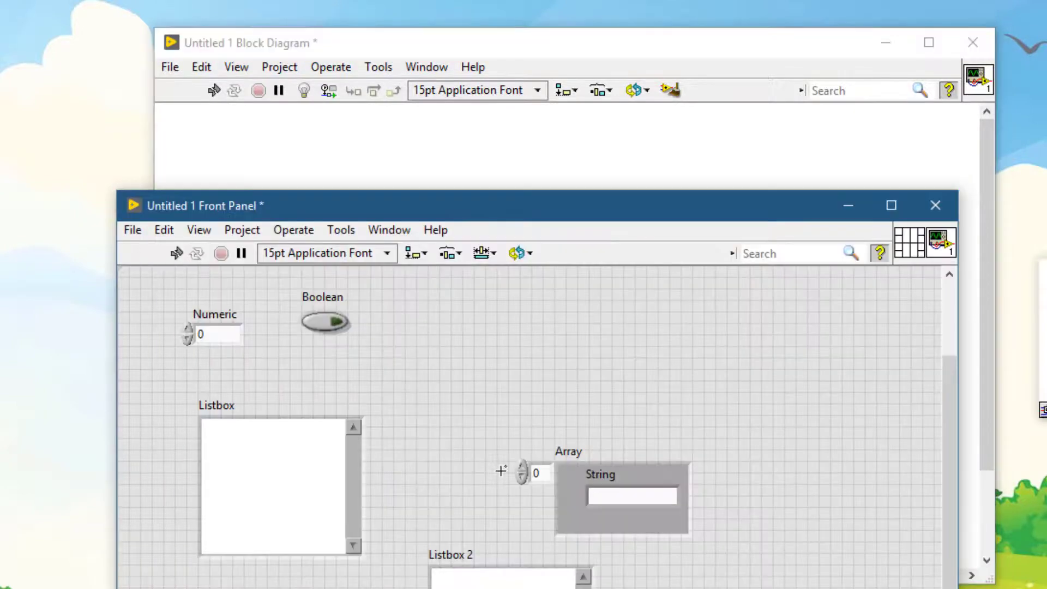
click(314, 345)
drag(306, 354, 311, 466)
drag(311, 405, 309, 434)
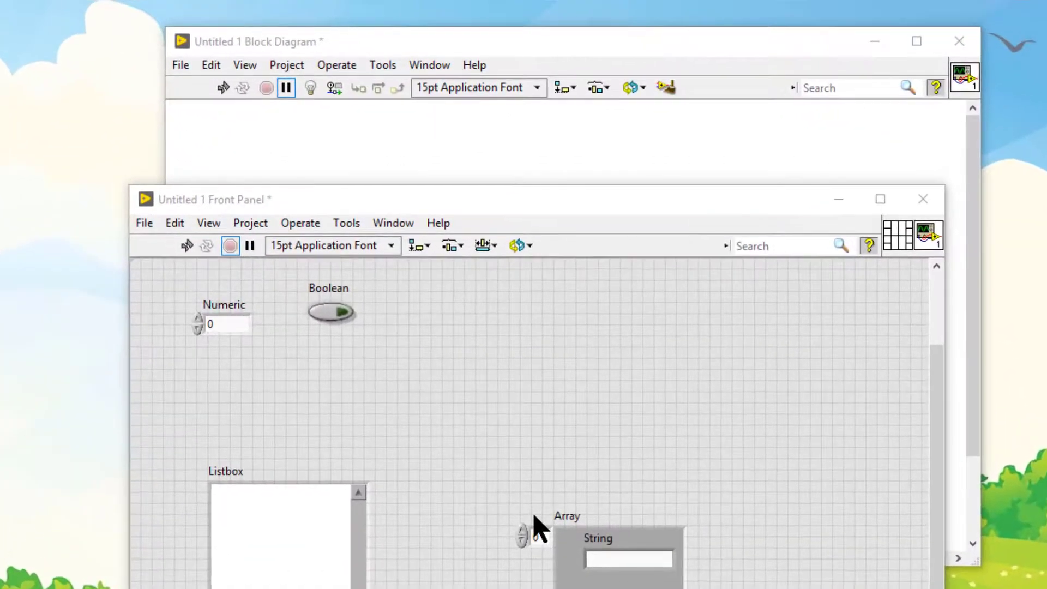
Remove the vertical space below the Boolean control on the front panel and the horizontal space between the Boolean and String terminals on the block diagram.
click(324, 452)
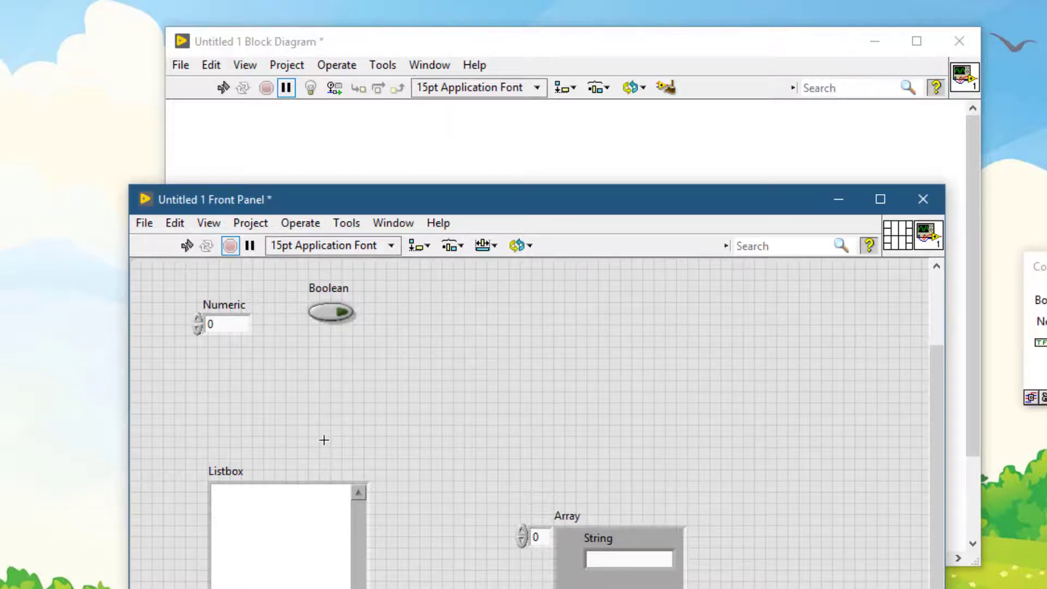
drag(315, 330, 315, 331)
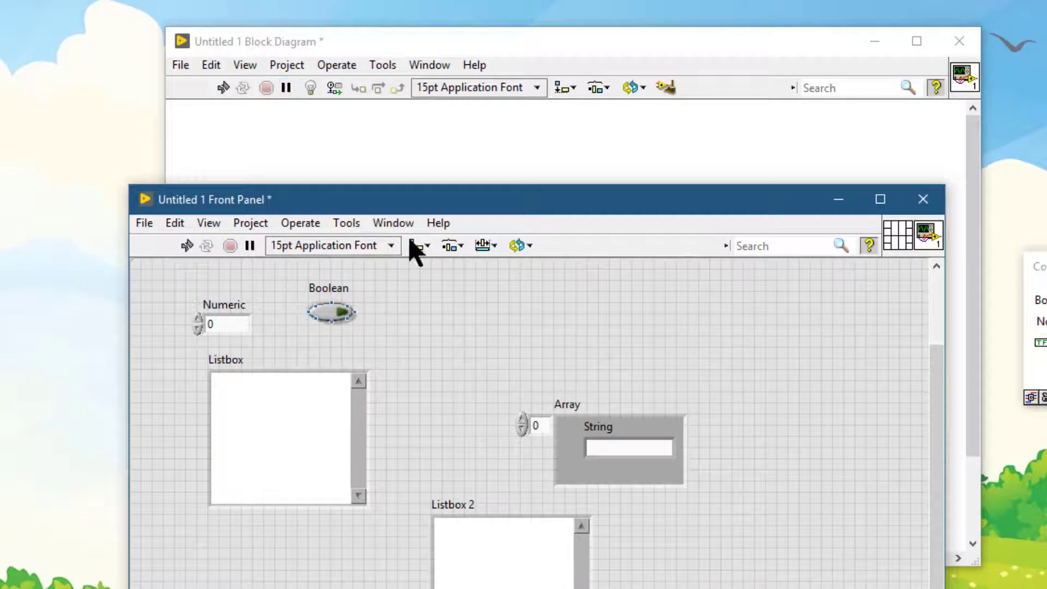
click(503, 170)
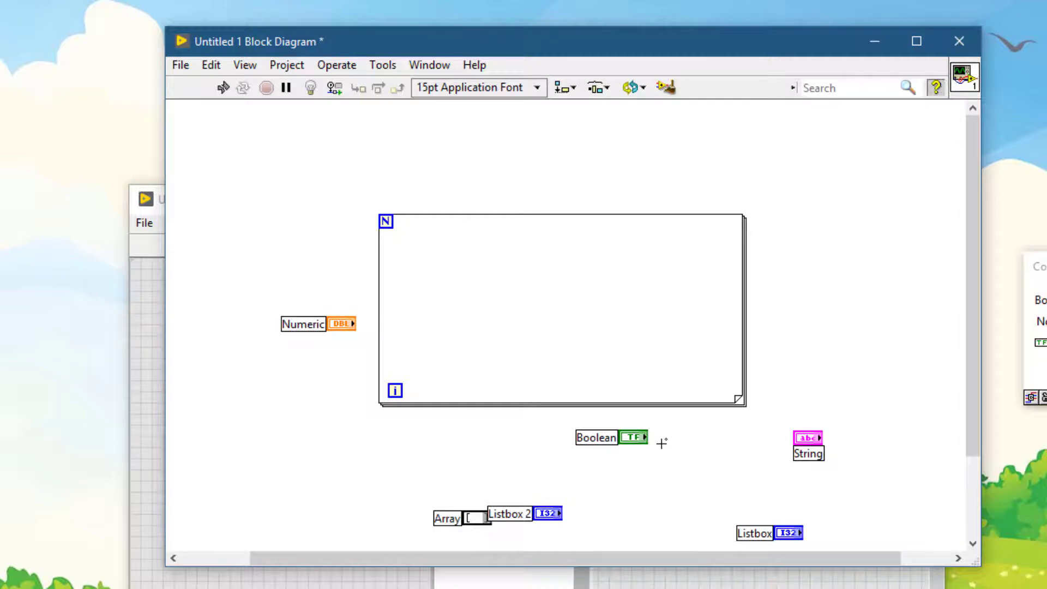
drag(661, 443, 781, 443)
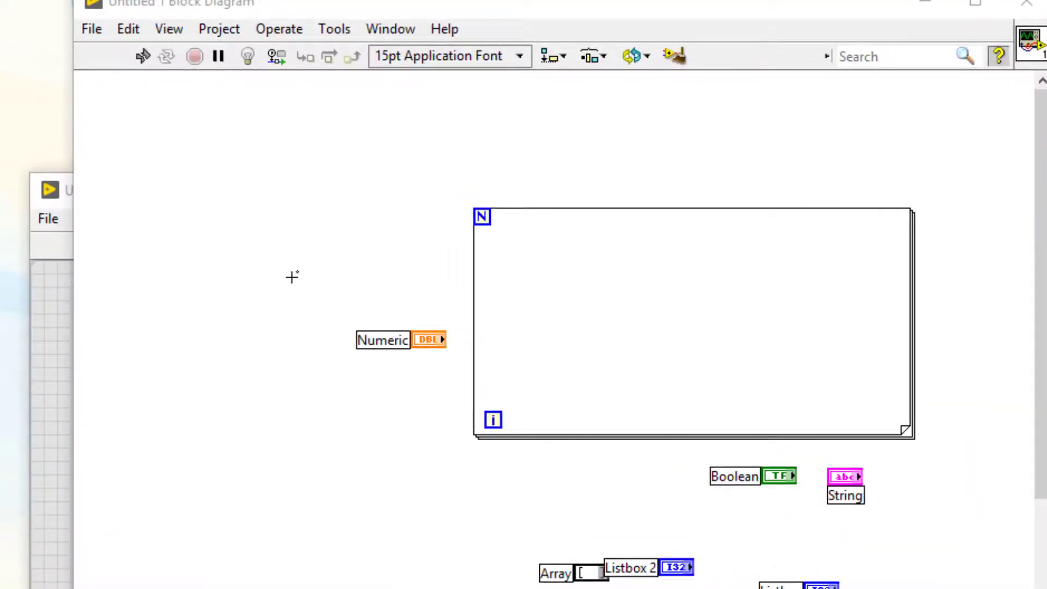
Select all objects on the block diagram, and do the same on the front panel.
click(292, 277)
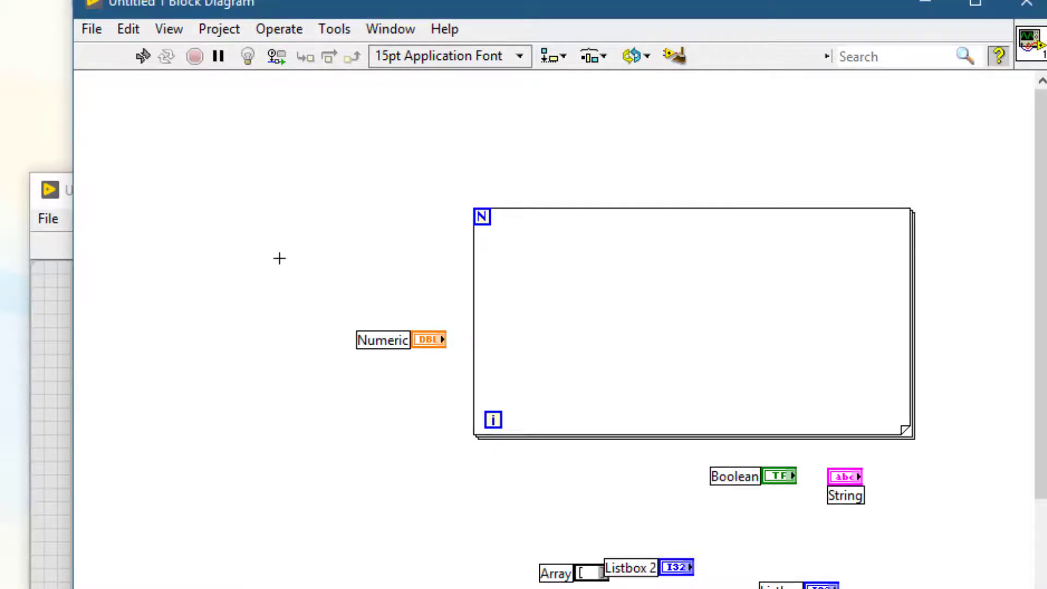
key(ctrl+a)
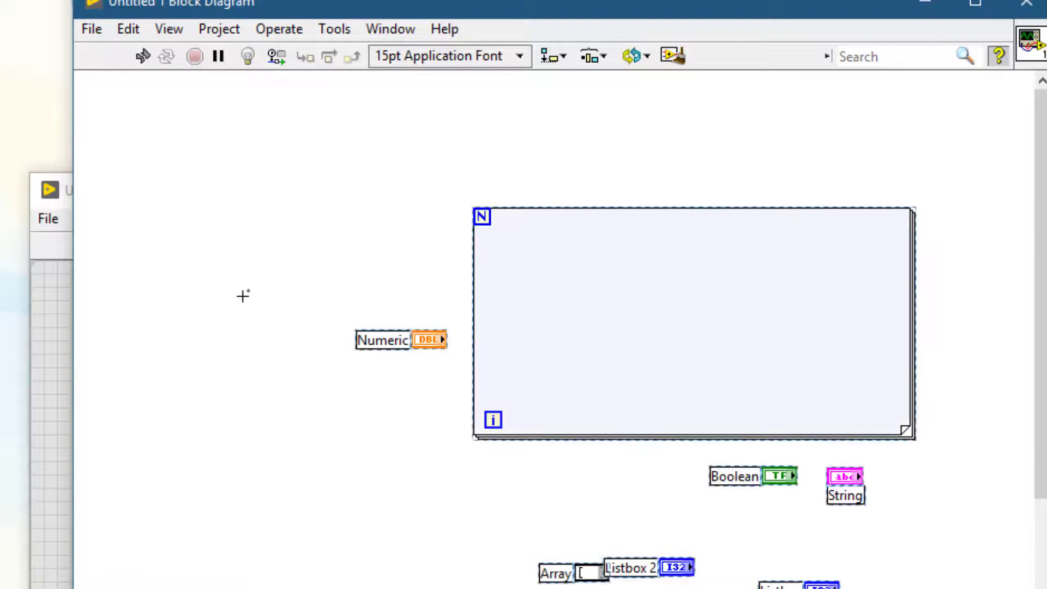
click(47, 413)
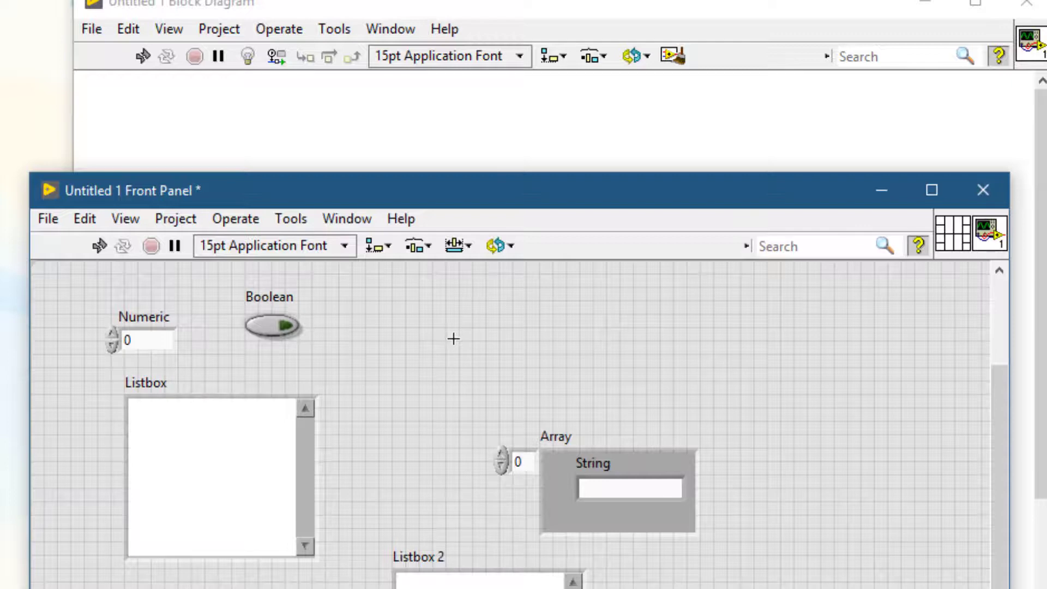
key(ctrl+a)
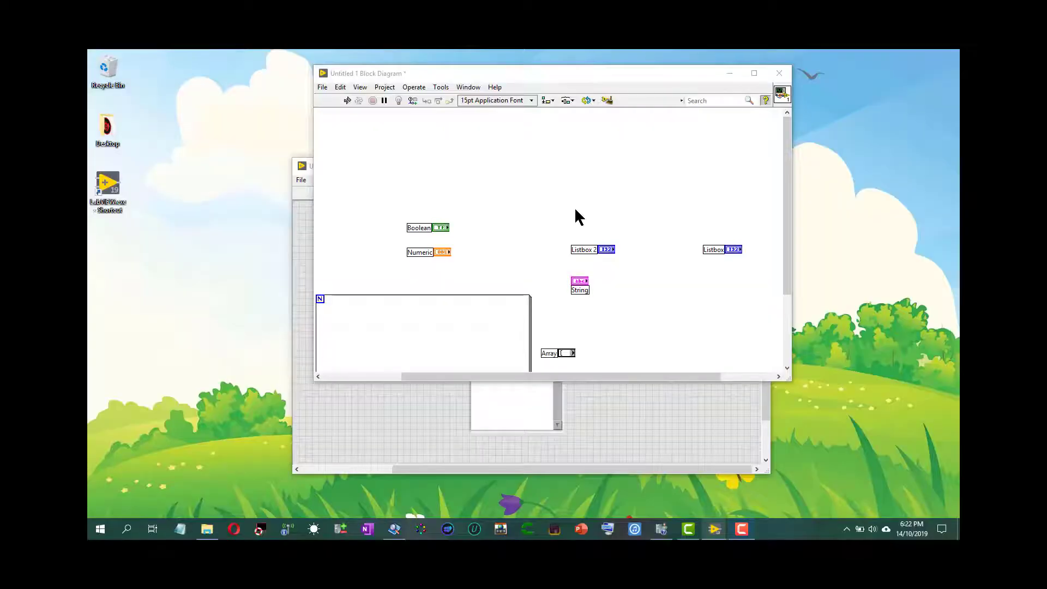
Move the Numeric terminal to the right of the Boolean terminal and align the two by their top edges.
click(527, 174)
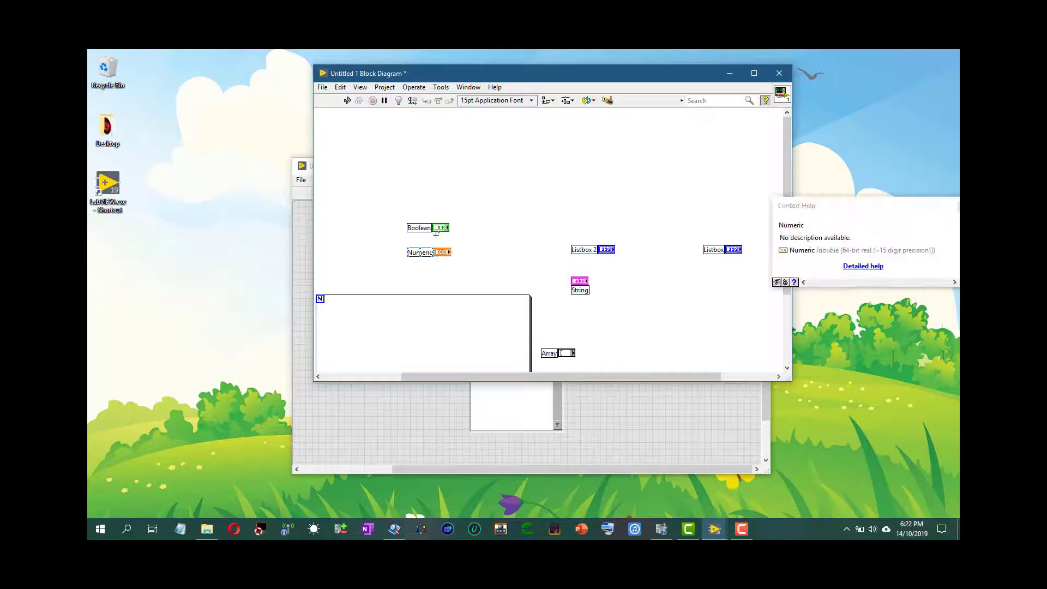
drag(440, 257, 489, 237)
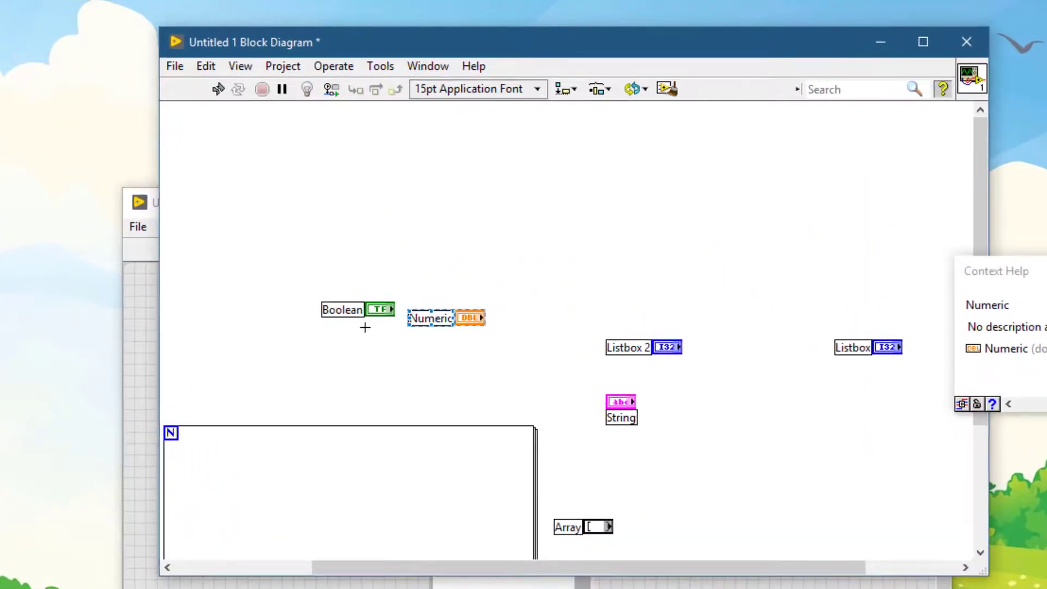
click(365, 327)
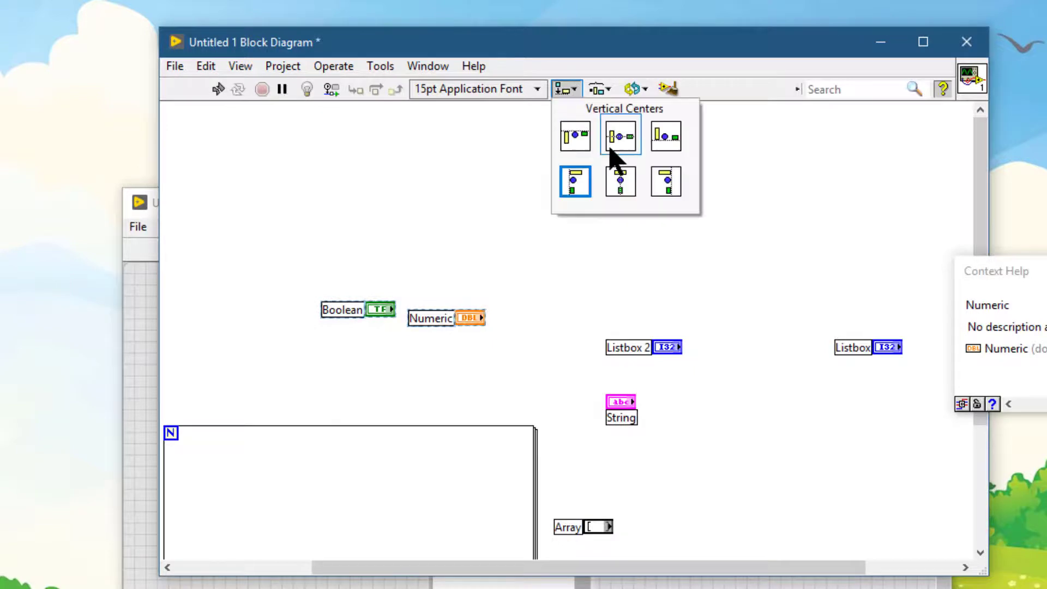
click(570, 147)
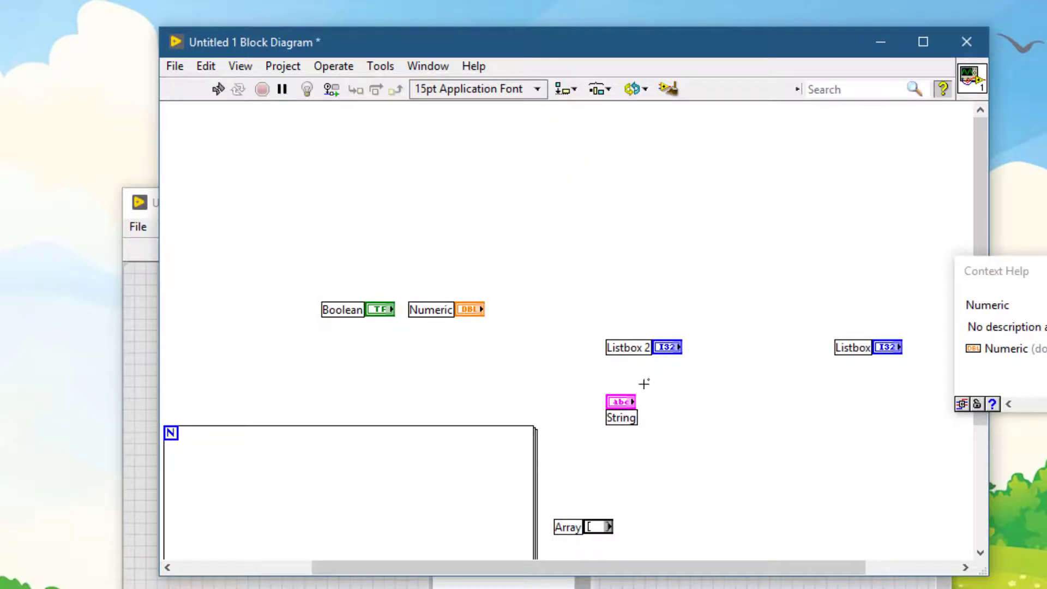
Move the String terminal to the right of the Listbox 2 terminal and align the two by their top edges.
drag(627, 407, 725, 369)
drag(580, 307, 792, 411)
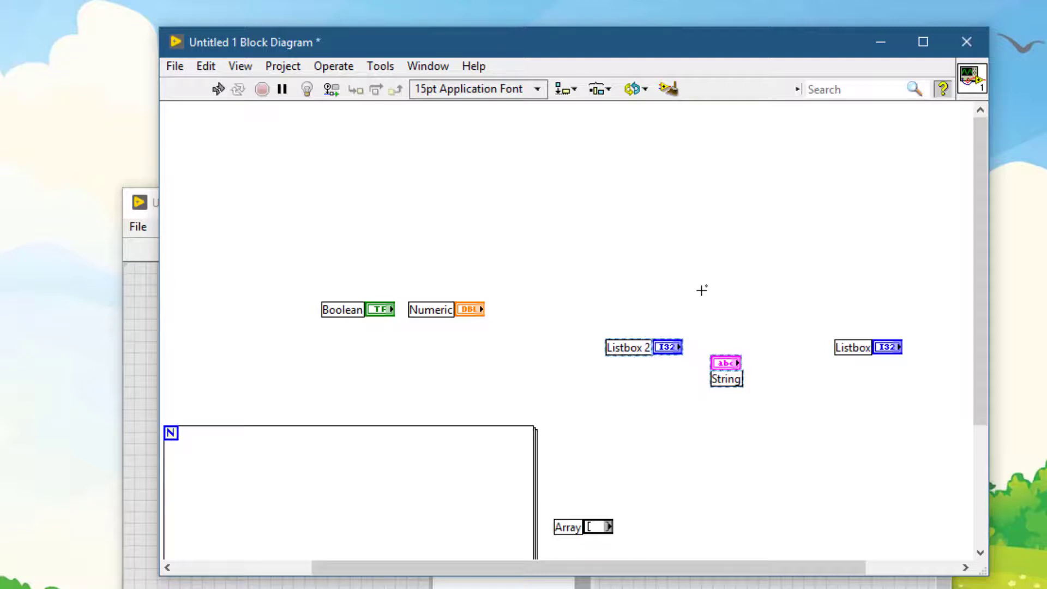
key(ctrl+shift+a)
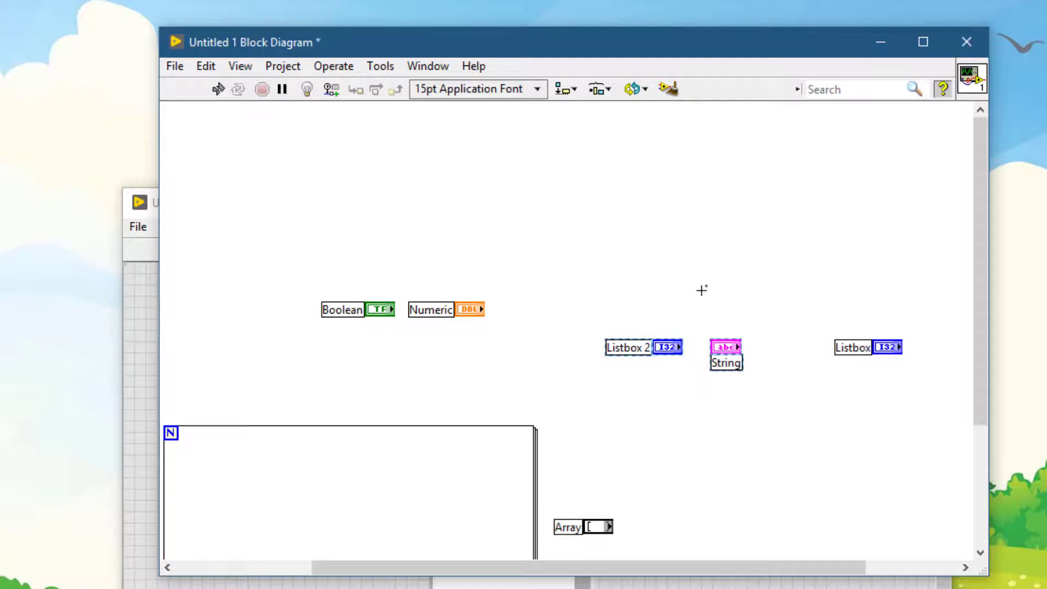
click(544, 289)
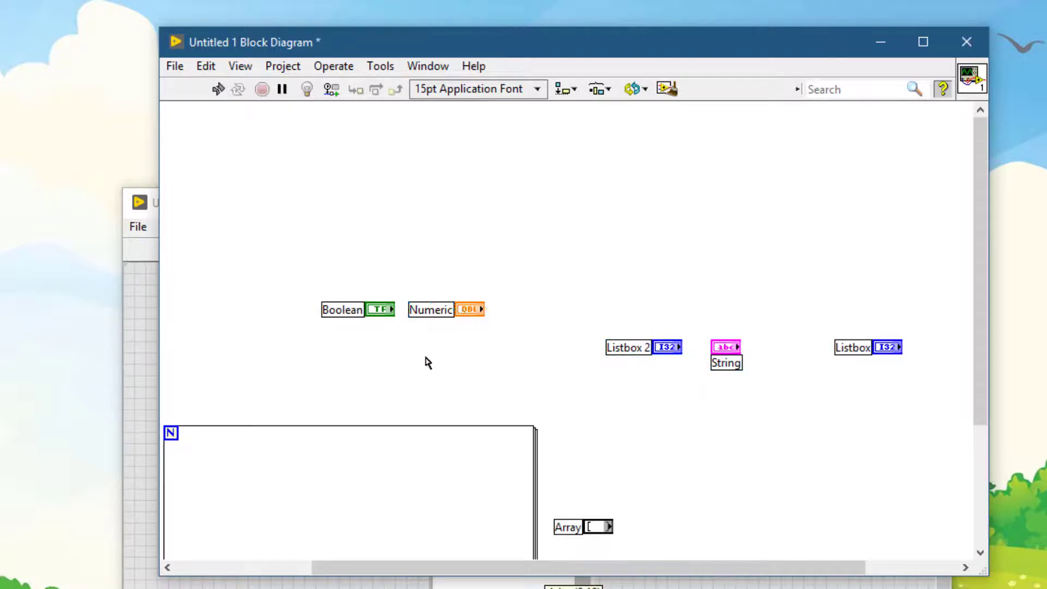
Stack the Numeric terminal below Boolean and the String terminal below Listbox 2, aligning each pair by their right edges.
key(ctrl+h)
drag(302, 267, 455, 388)
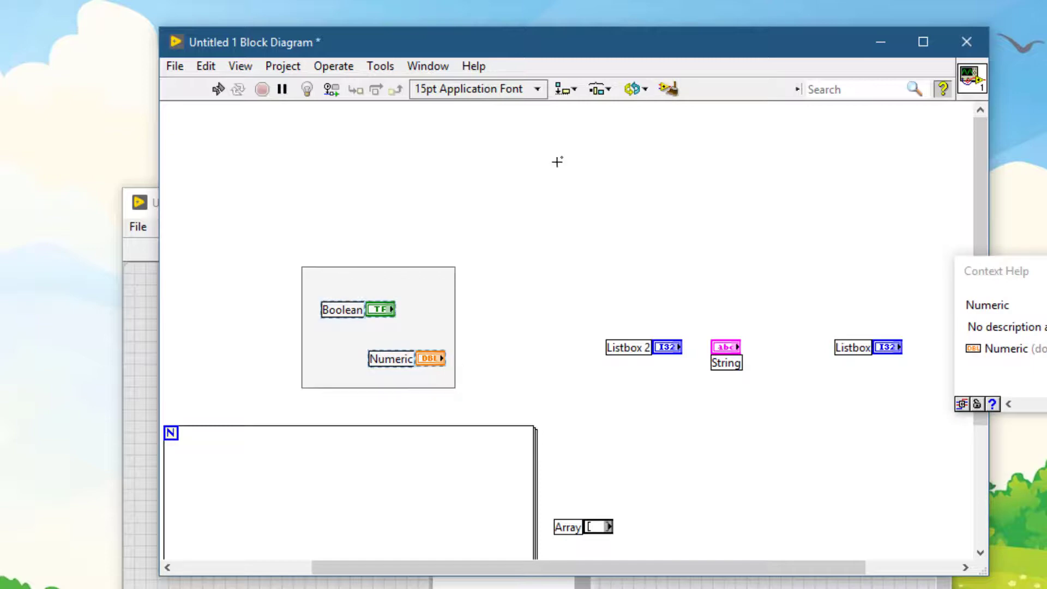
click(565, 89)
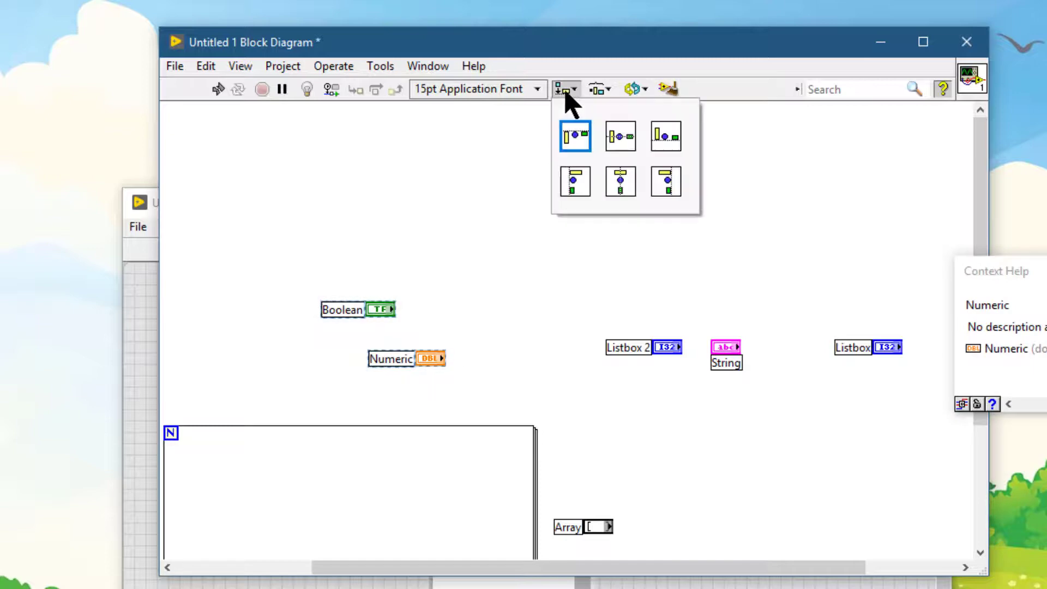
click(666, 183)
drag(728, 354, 675, 406)
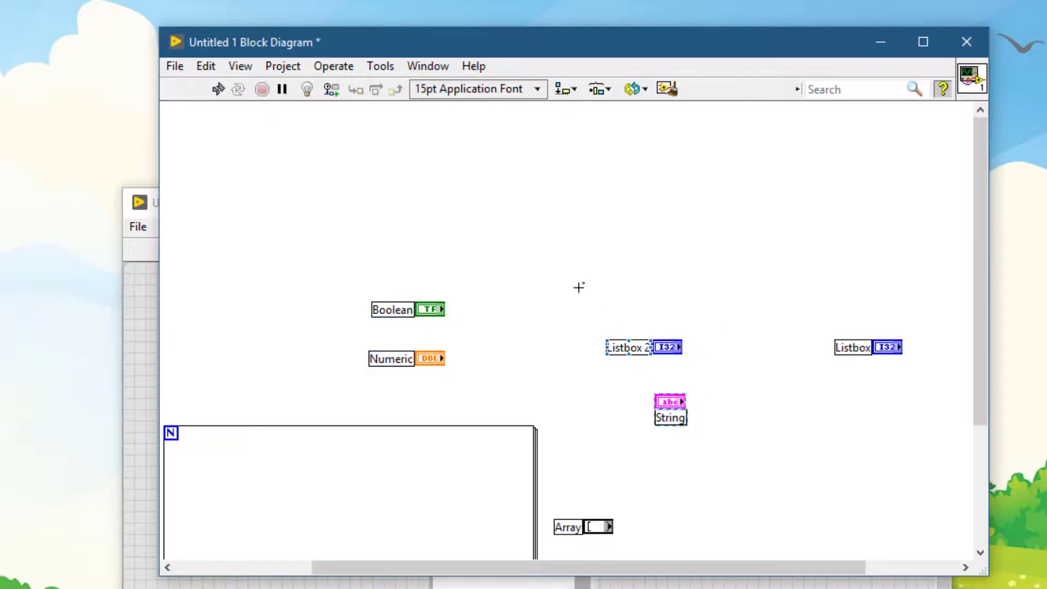
drag(578, 287, 734, 445)
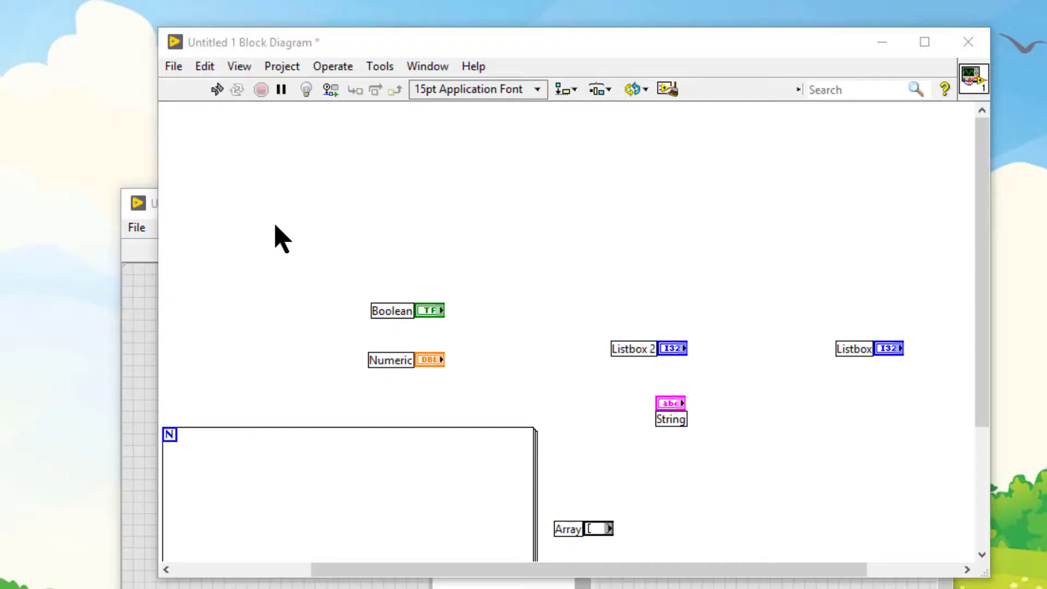
Apply Vertical Compress to the Boolean and Numeric terminals, and repeat it for the Listbox 2 and String terminals.
drag(277, 223, 484, 382)
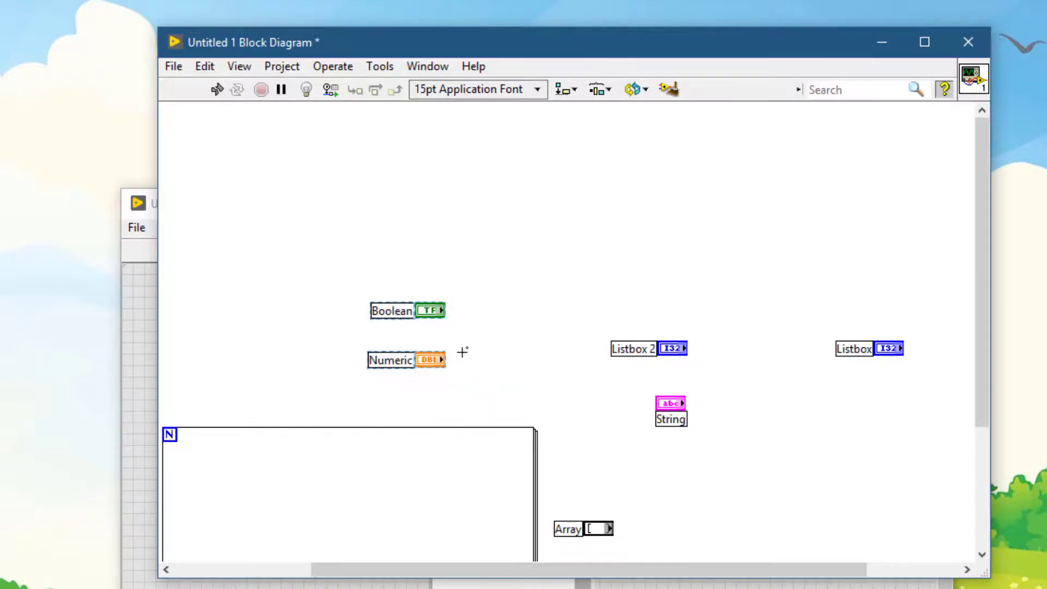
click(601, 88)
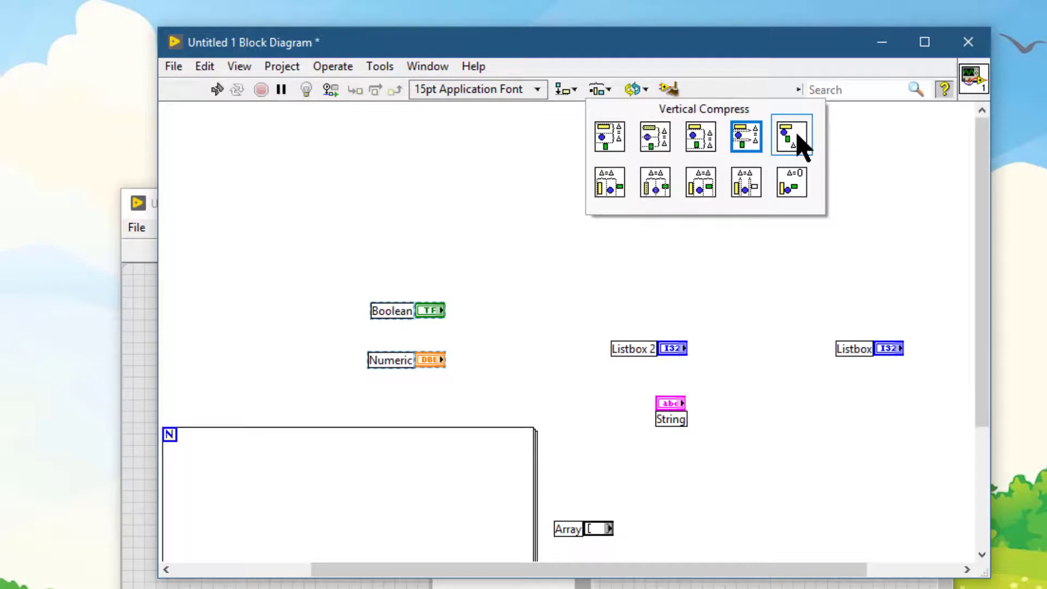
click(797, 139)
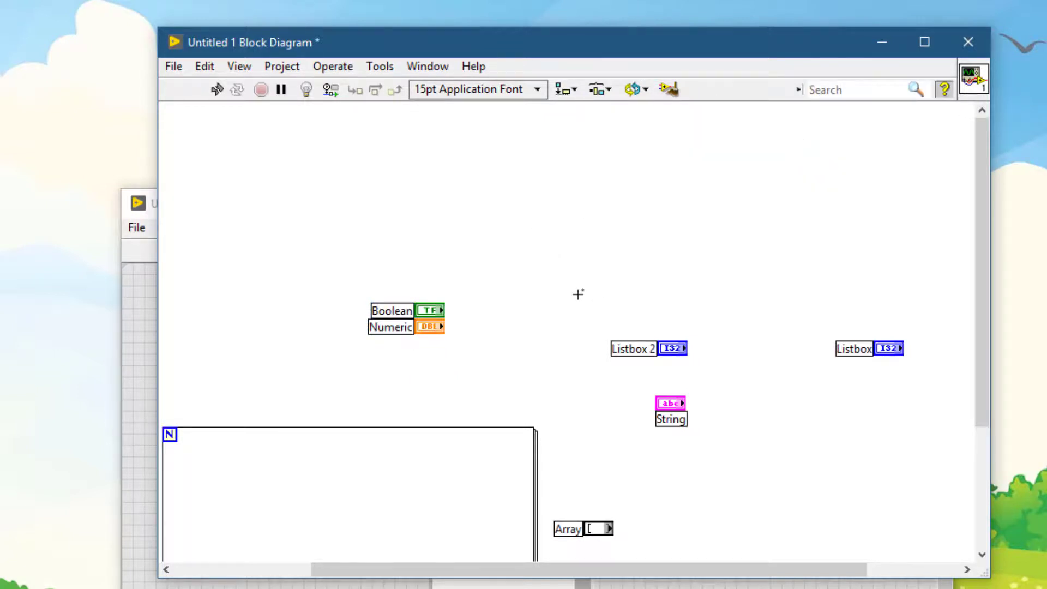
drag(578, 295, 755, 483)
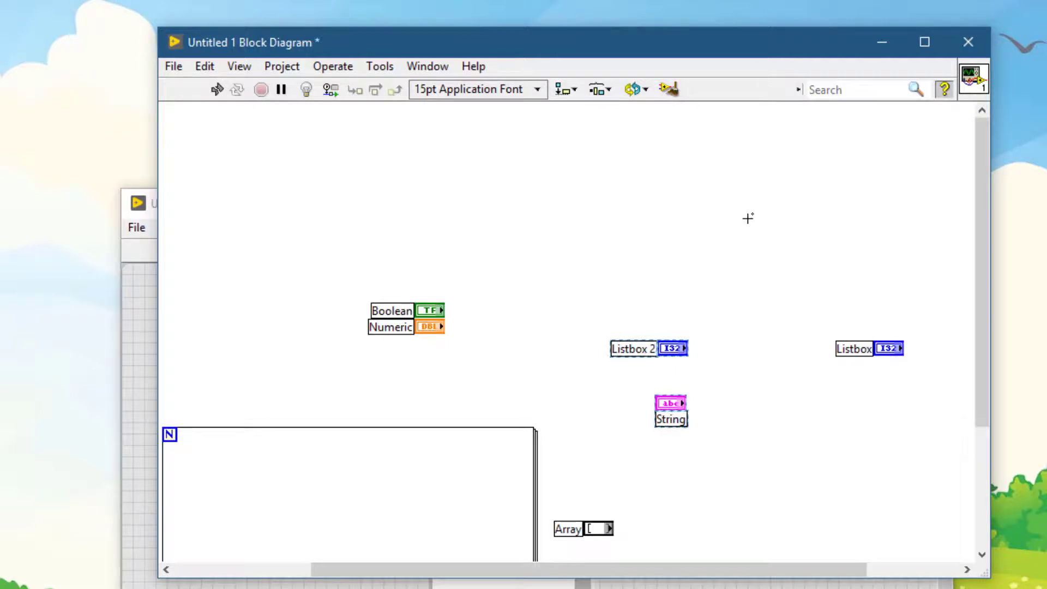
key(ctrl+d)
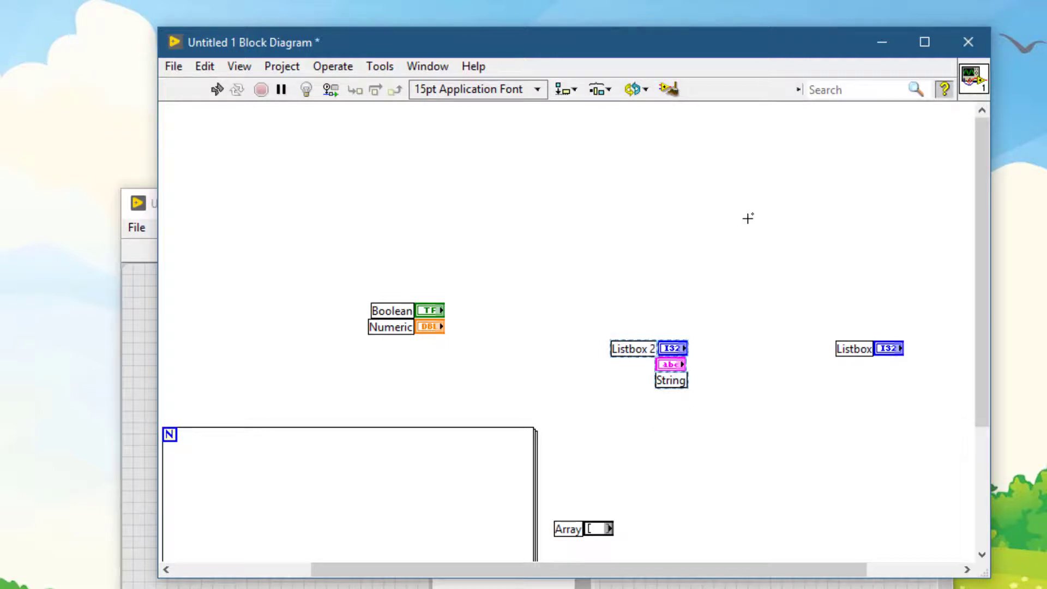
click(660, 317)
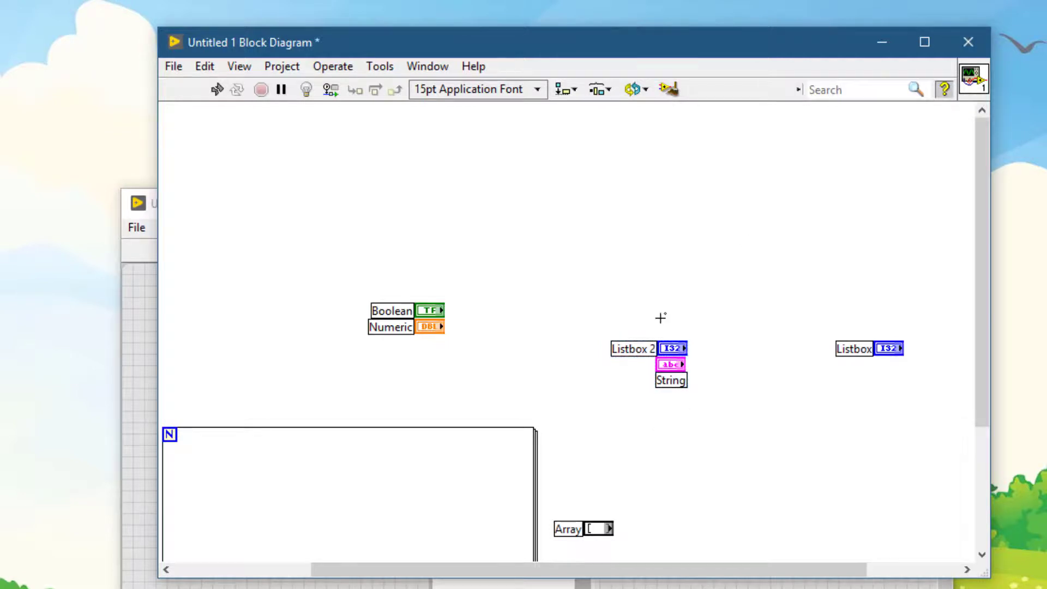
Move the Numeric terminal up and to the right of Boolean, and compress the horizontal gap between the two to zero.
key(ctrl+h)
click(674, 352)
drag(436, 327, 563, 295)
drag(324, 355, 588, 235)
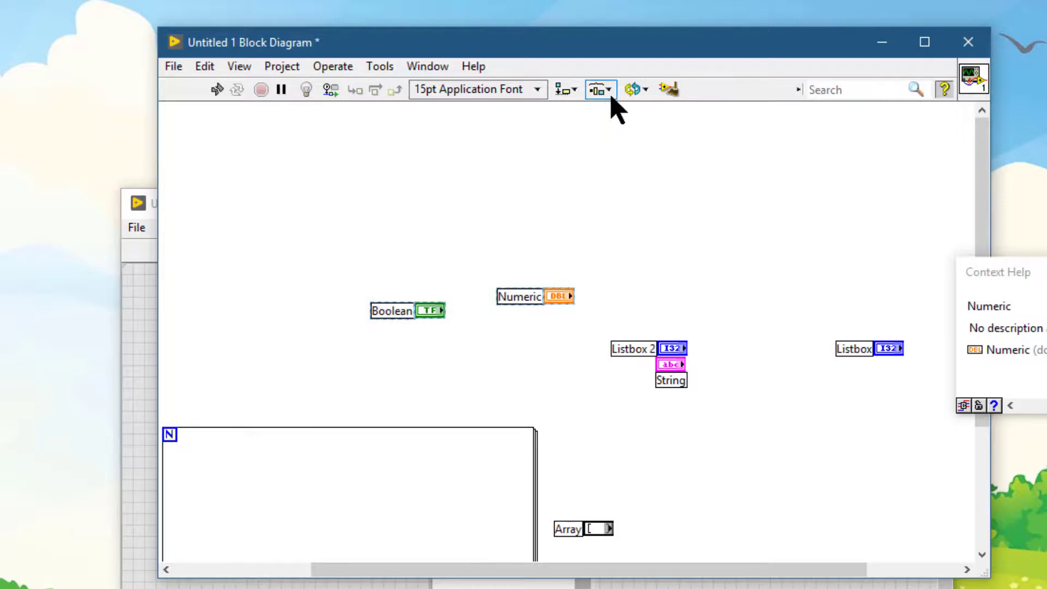
click(606, 92)
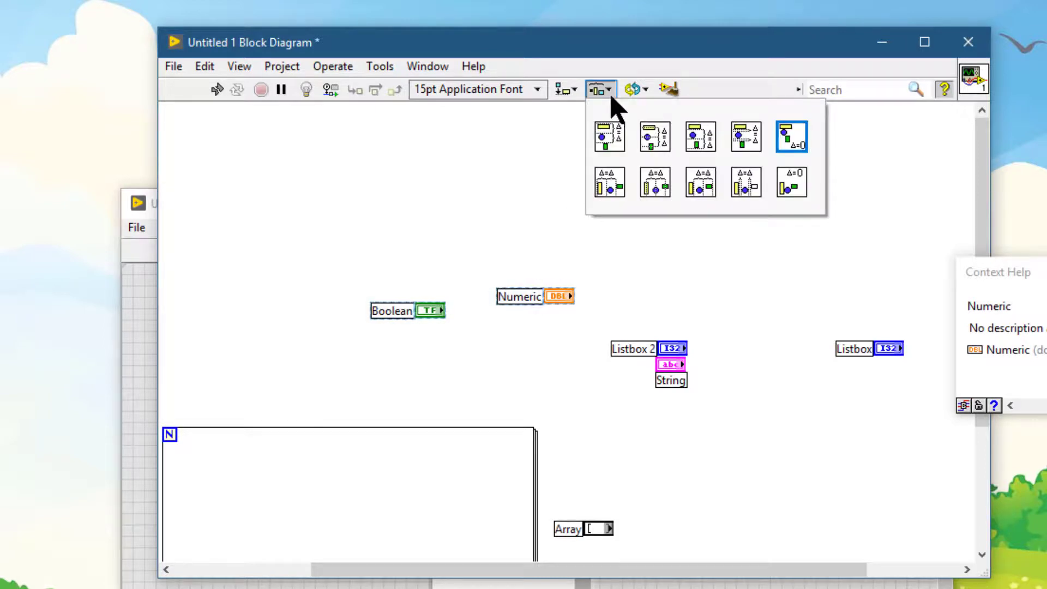
click(799, 186)
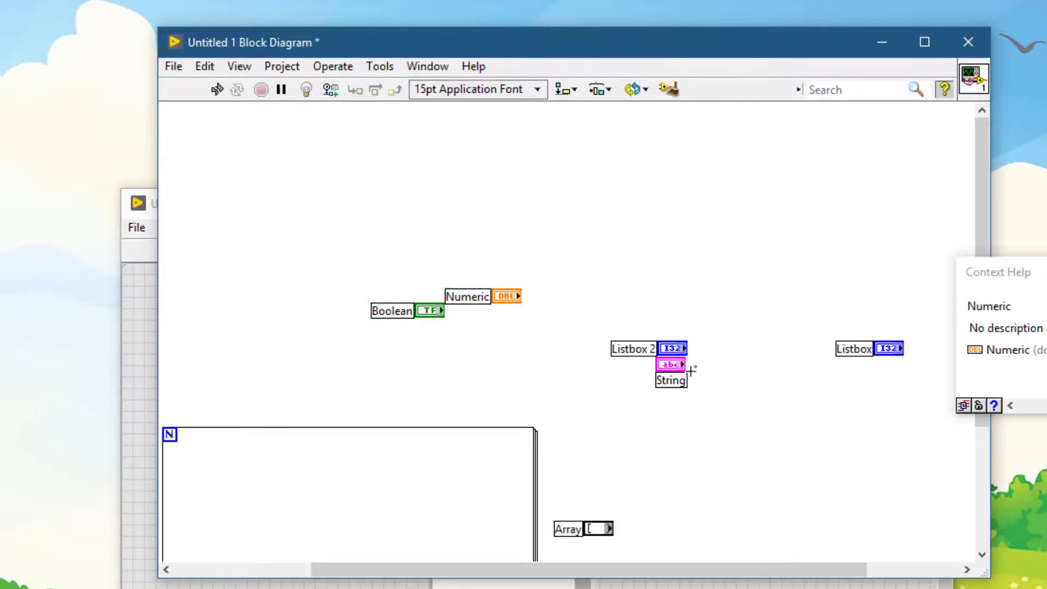
Select the Listbox 2 and Listbox terminals together and repeat the horizontal compression on them.
click(676, 354)
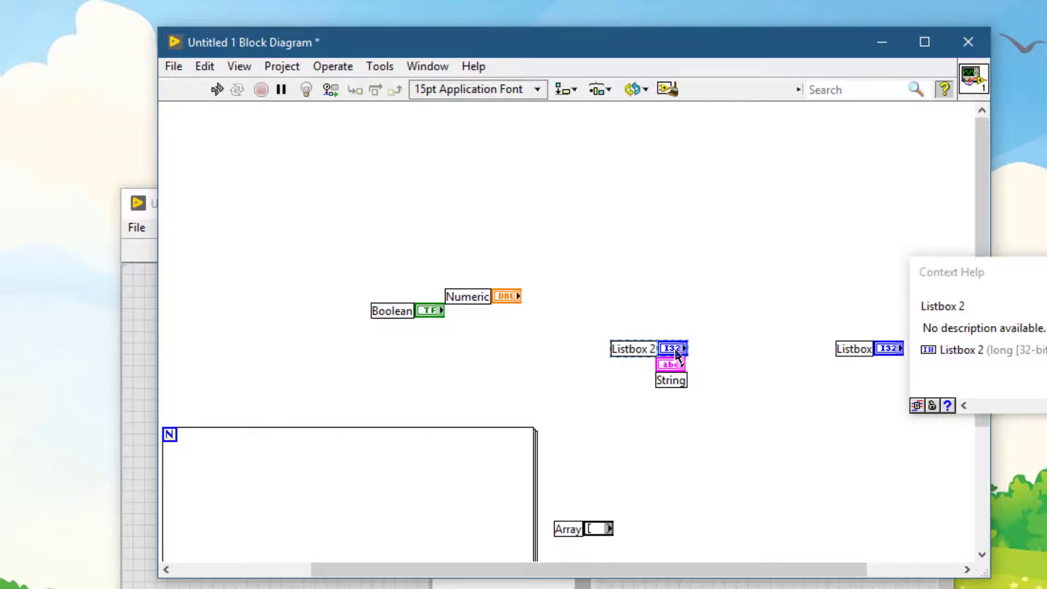
shift+click(883, 350)
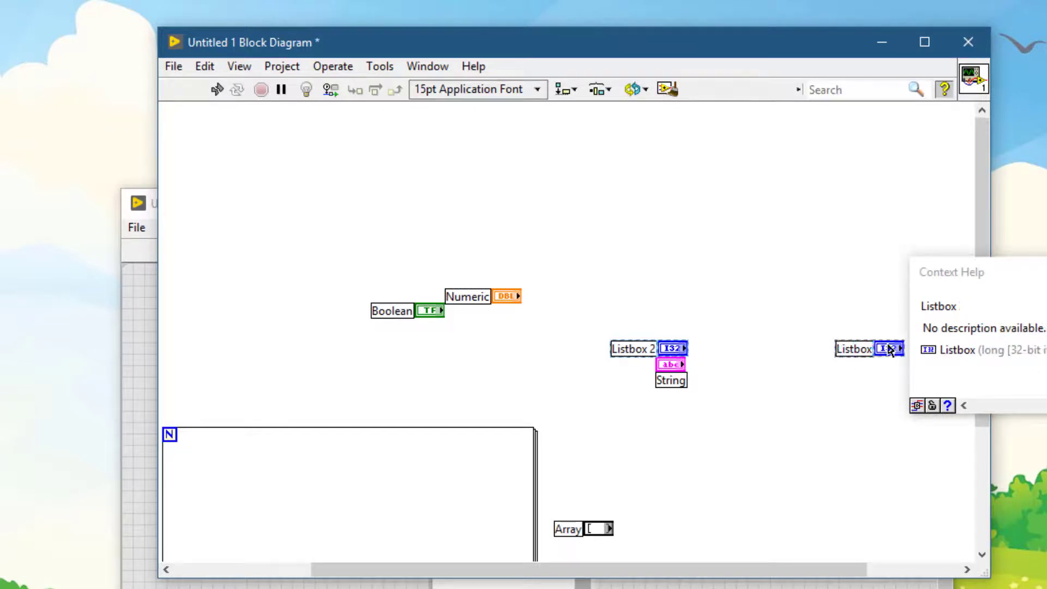
shift+click(889, 351)
key(ctrl+d)
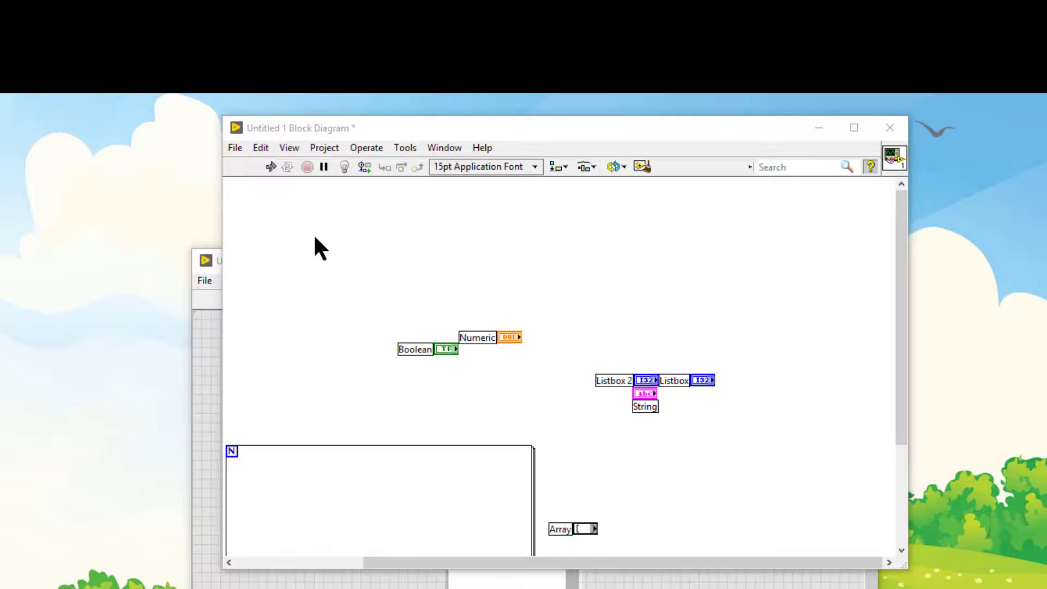
Add a free text label "Coment" above the block diagram's terminals and a "Comment" label beside the front panel's Boolean control.
double_click(315, 238)
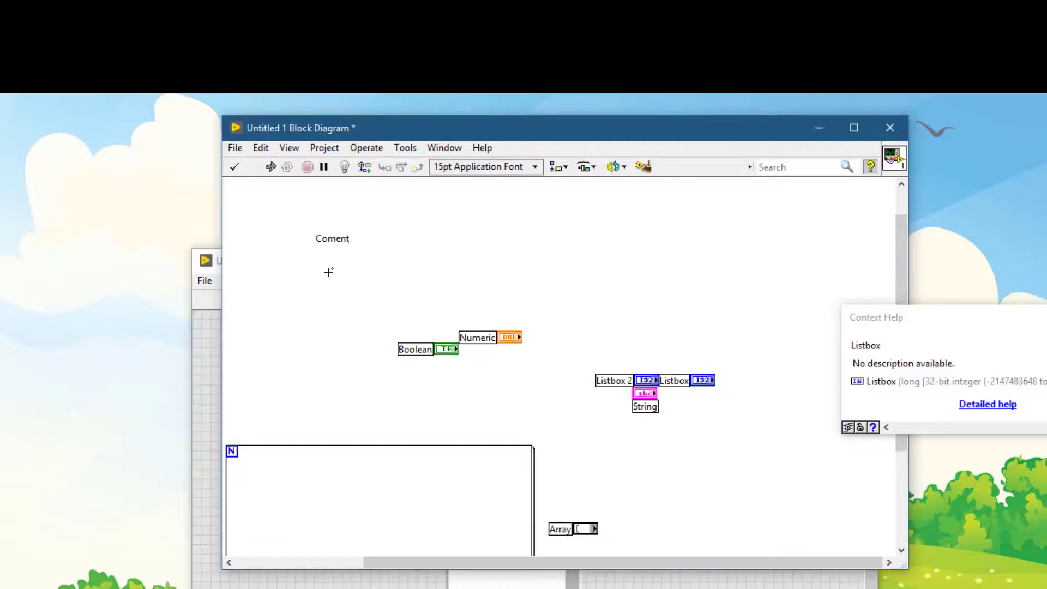
key(ctrl+e)
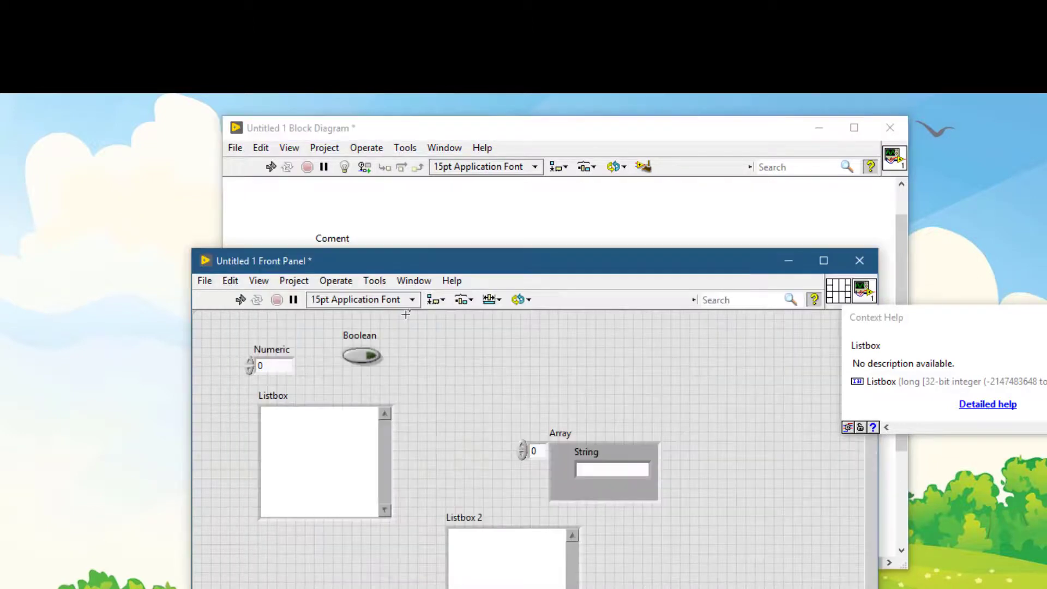
click(463, 349)
text(Comment)
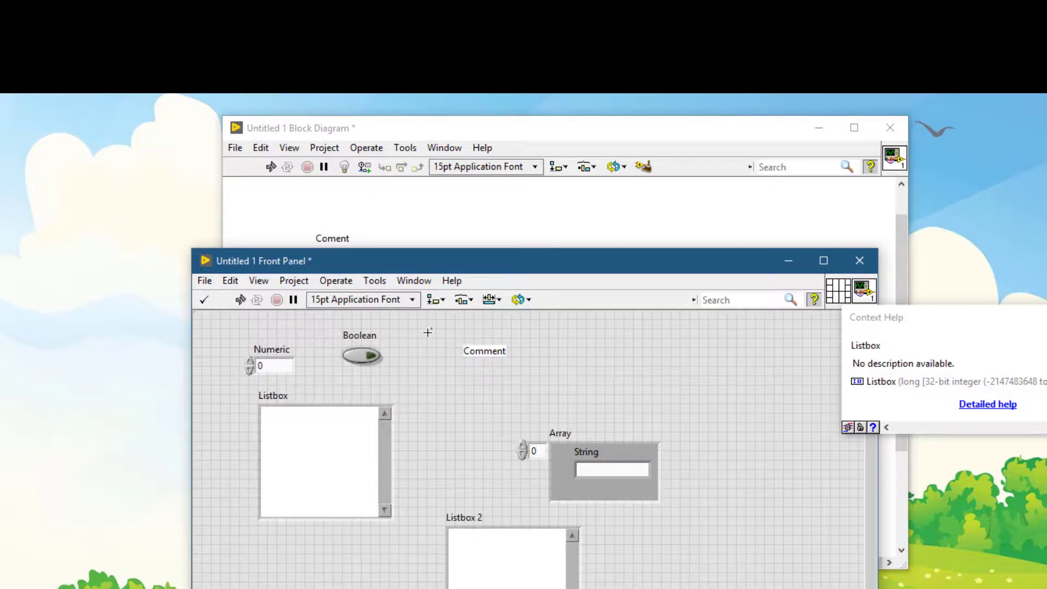
Show the Tools palette and place it just below the Comment label on the front panel.
click(252, 284)
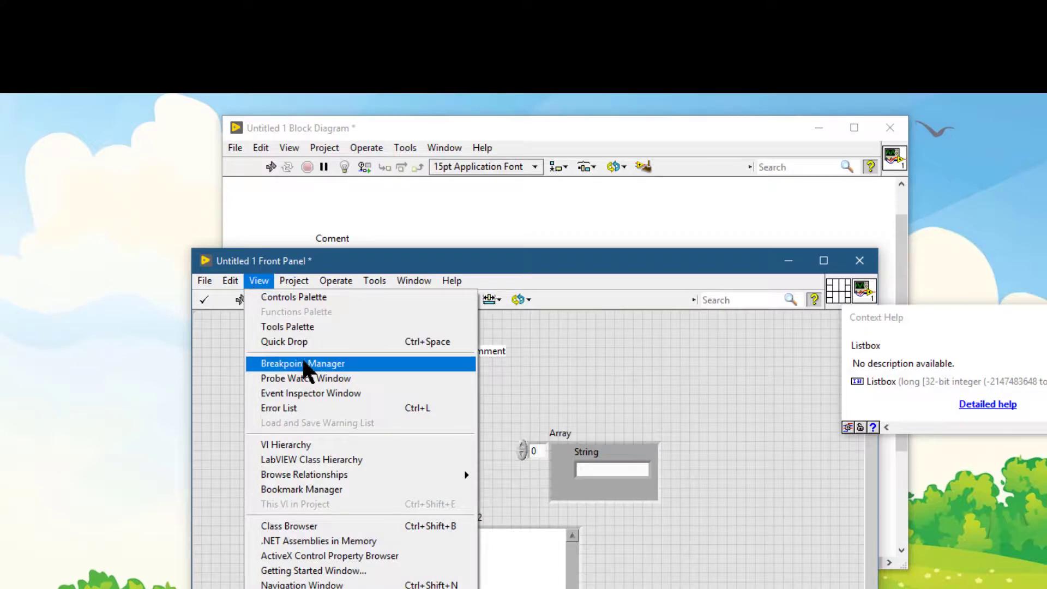
click(300, 326)
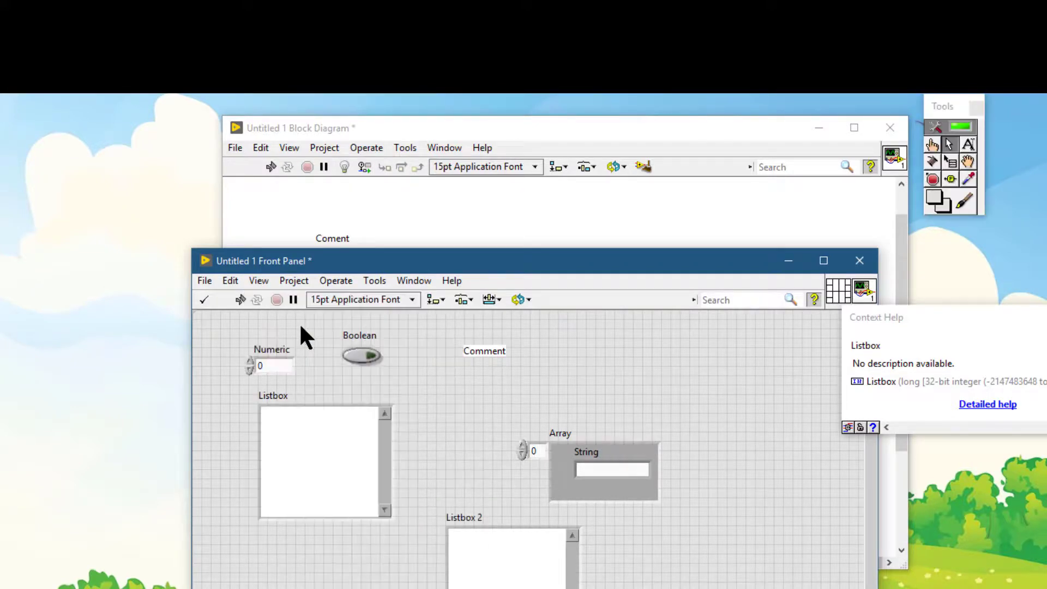
drag(934, 98, 459, 376)
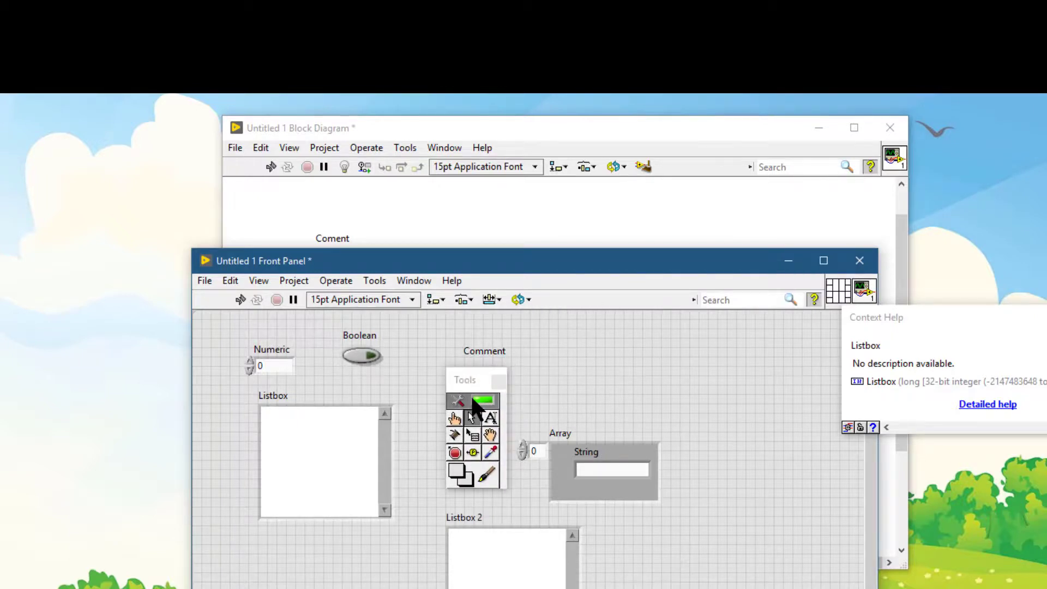
Switch automatic tool selection off and back on, and close the Tools palette.
click(482, 402)
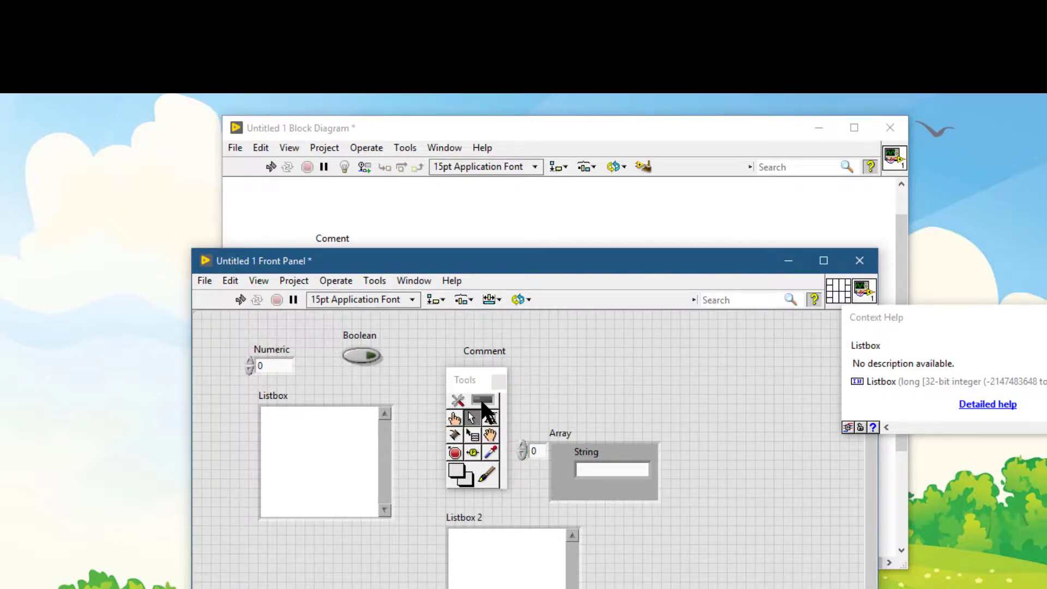
click(483, 403)
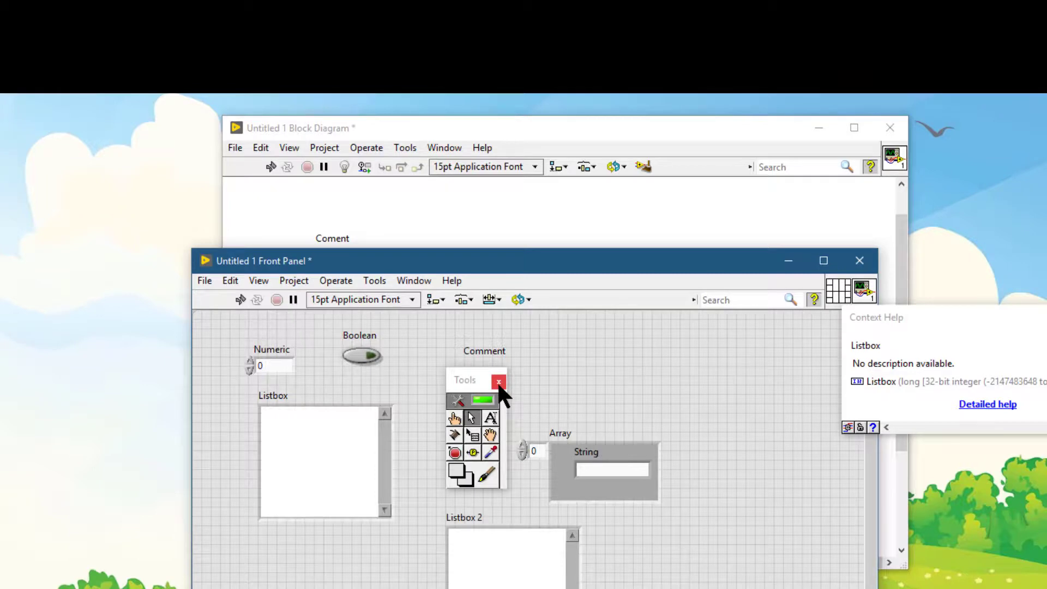
click(498, 382)
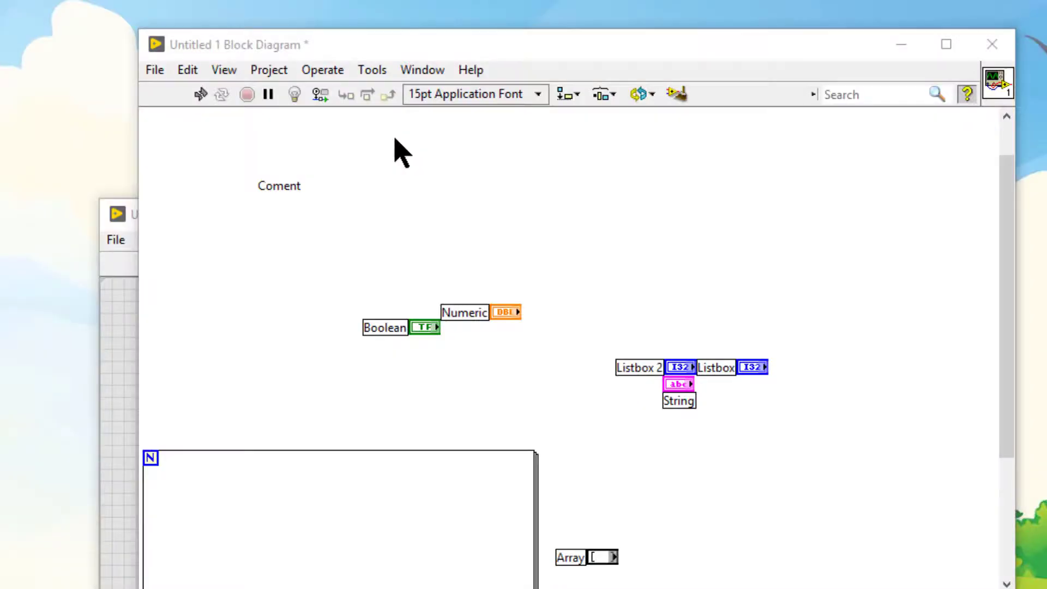
Place a Case Structure on the block diagram between the Coment label and the Listbox terminals, above the Numeric terminal.
key(ctrl+h)
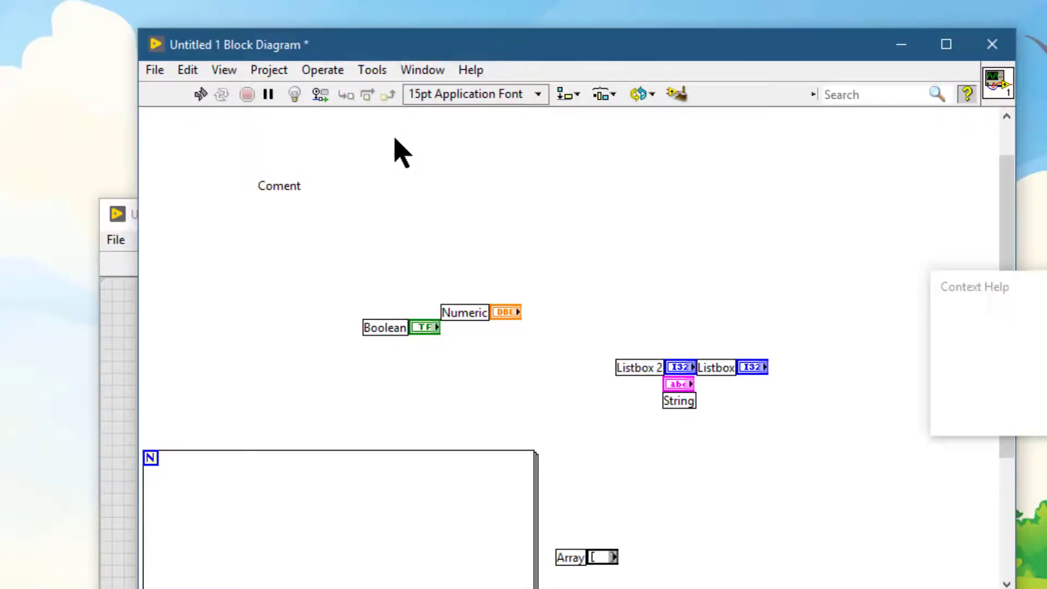
right_click(394, 152)
mouse_move(460, 116)
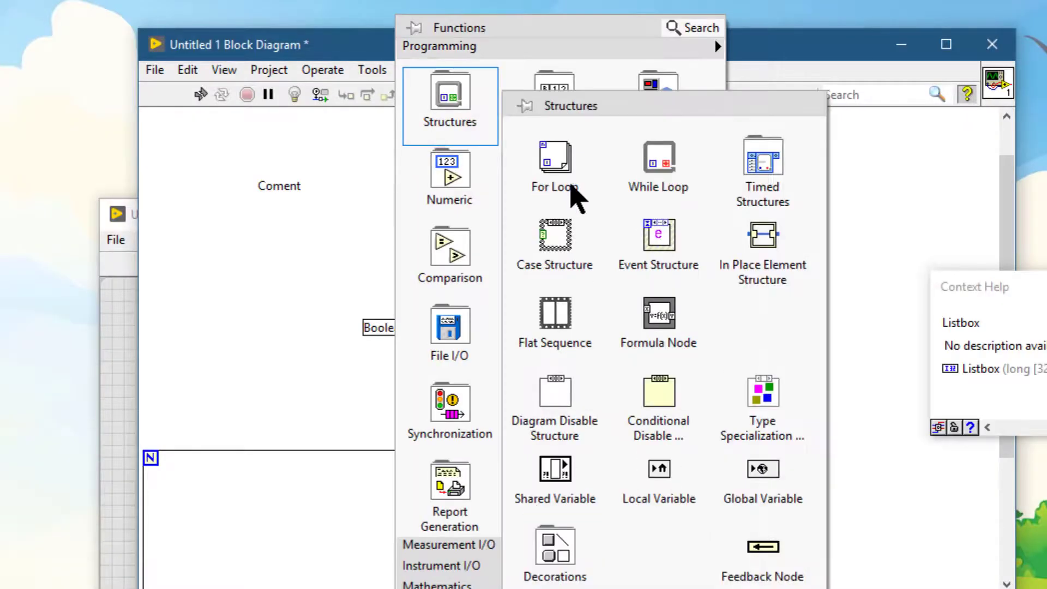
click(578, 239)
drag(460, 148, 656, 262)
click(545, 191)
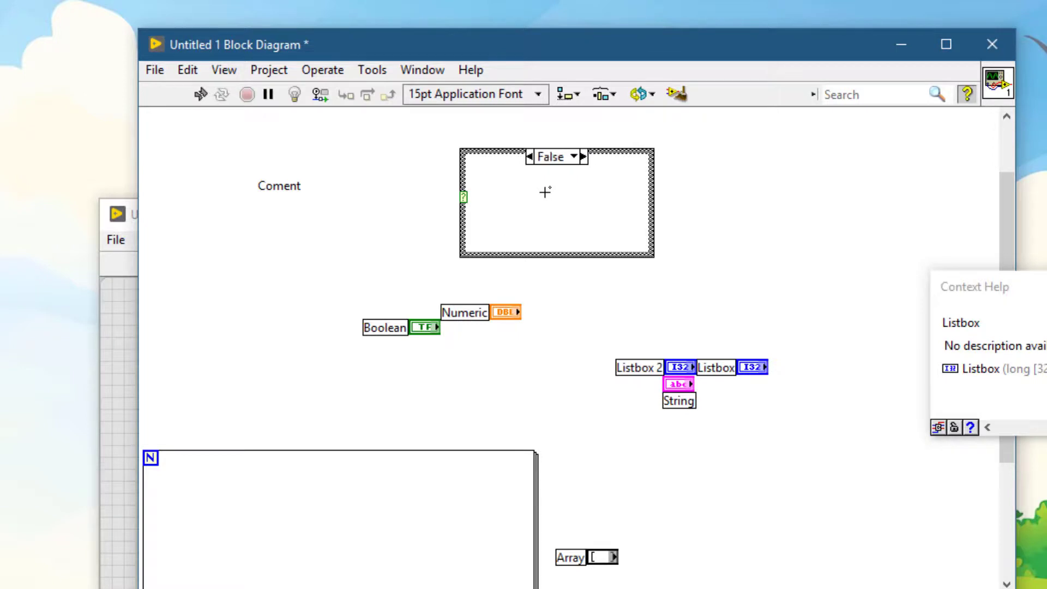
Look through the Case Structure's list of cases, keeping the False case selected.
click(586, 157)
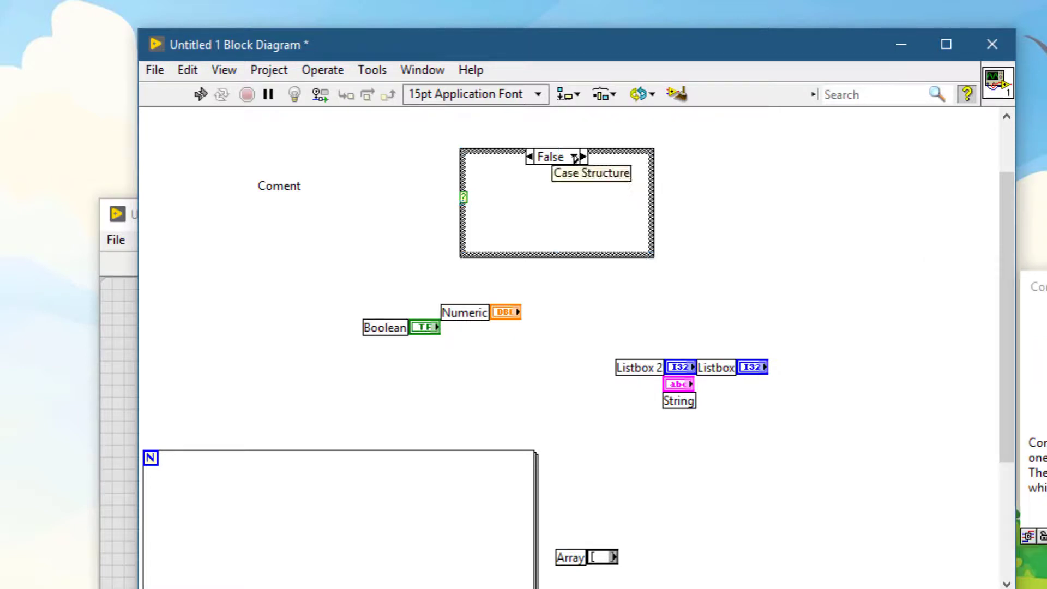
click(574, 157)
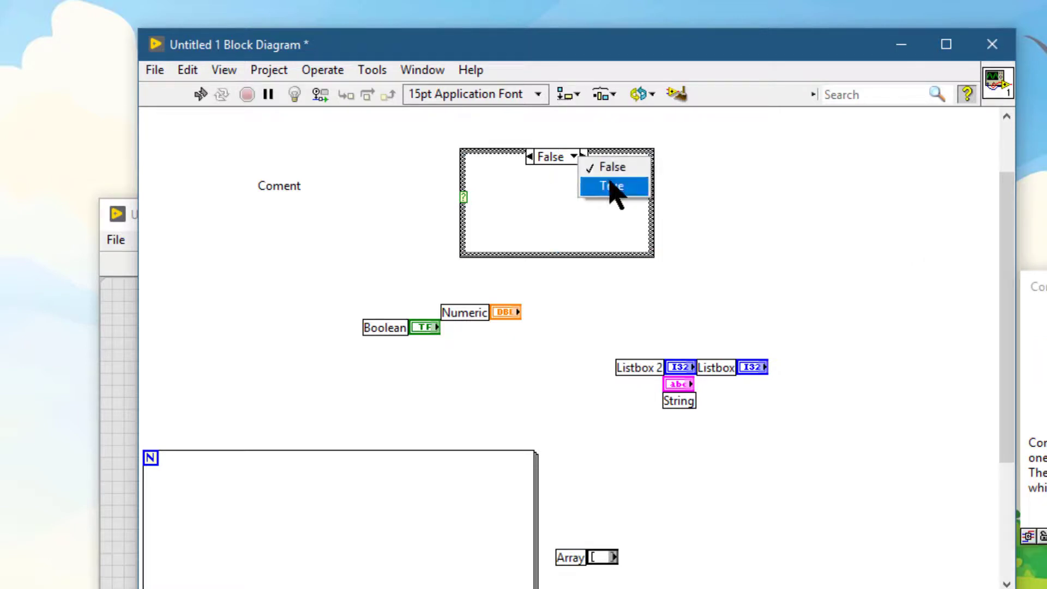
click(549, 185)
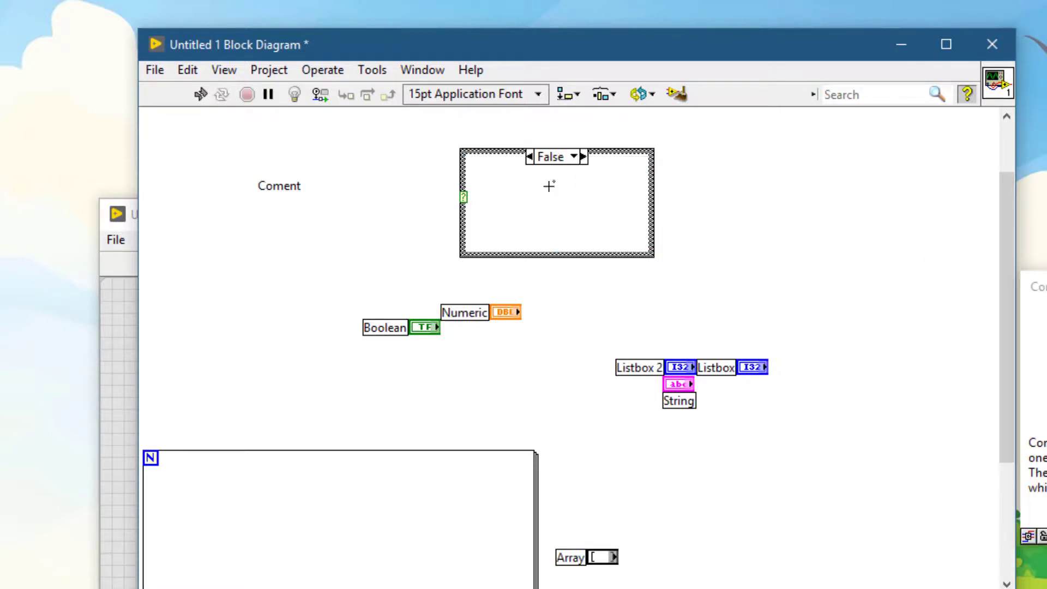
Place a Flat Sequence structure beside the Case Structure, above the Listbox terminals, and replace it with a Stacked Sequence.
right_click(721, 150)
mouse_move(777, 112)
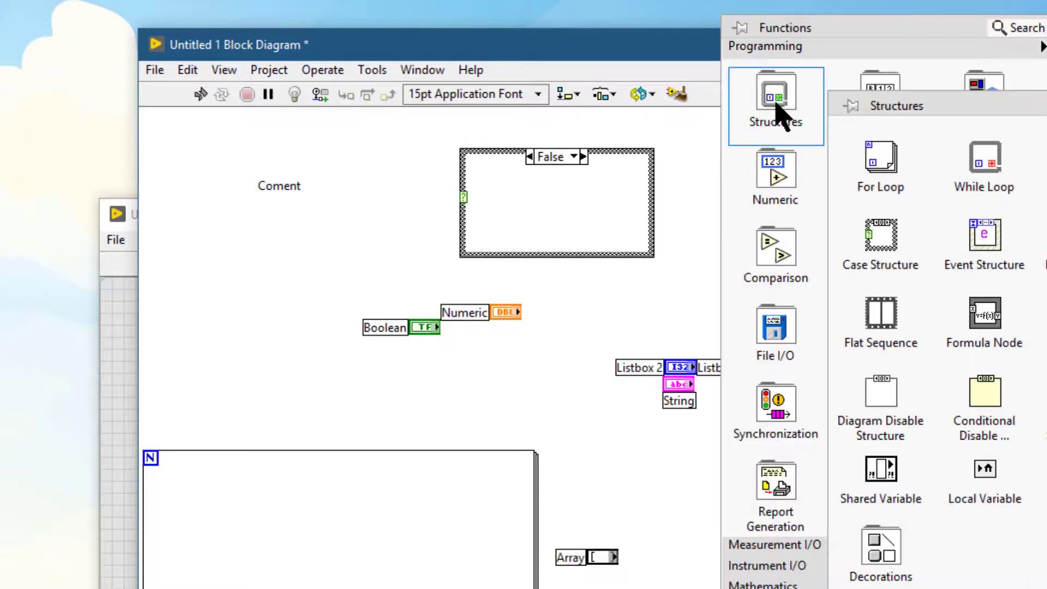
click(881, 299)
drag(720, 142, 886, 291)
right_click(802, 146)
key(Escape)
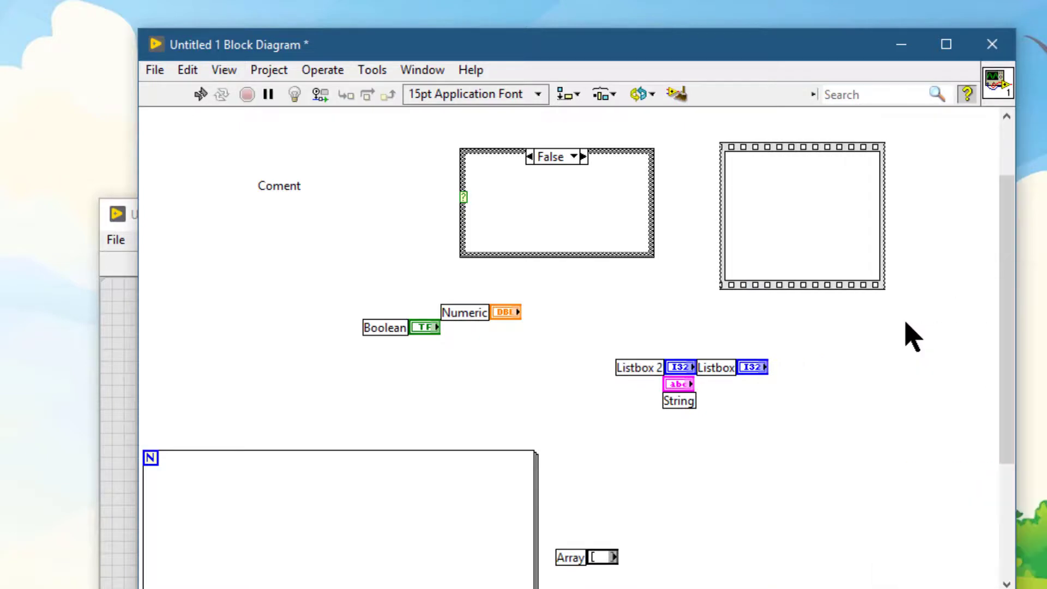
Add two frames after the existing frame of the Stacked Sequence structure.
right_click(759, 149)
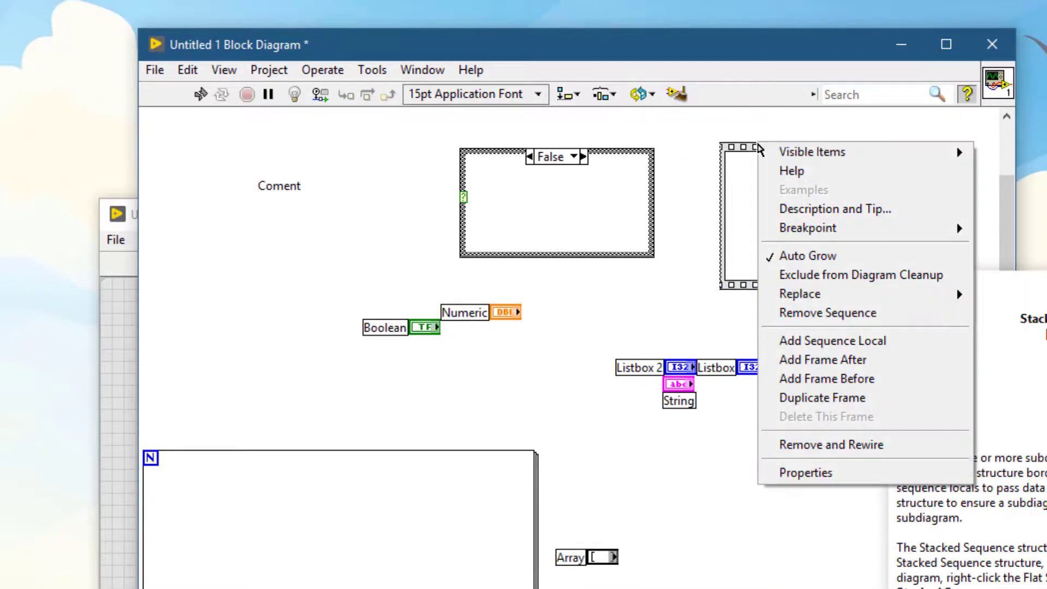
click(860, 361)
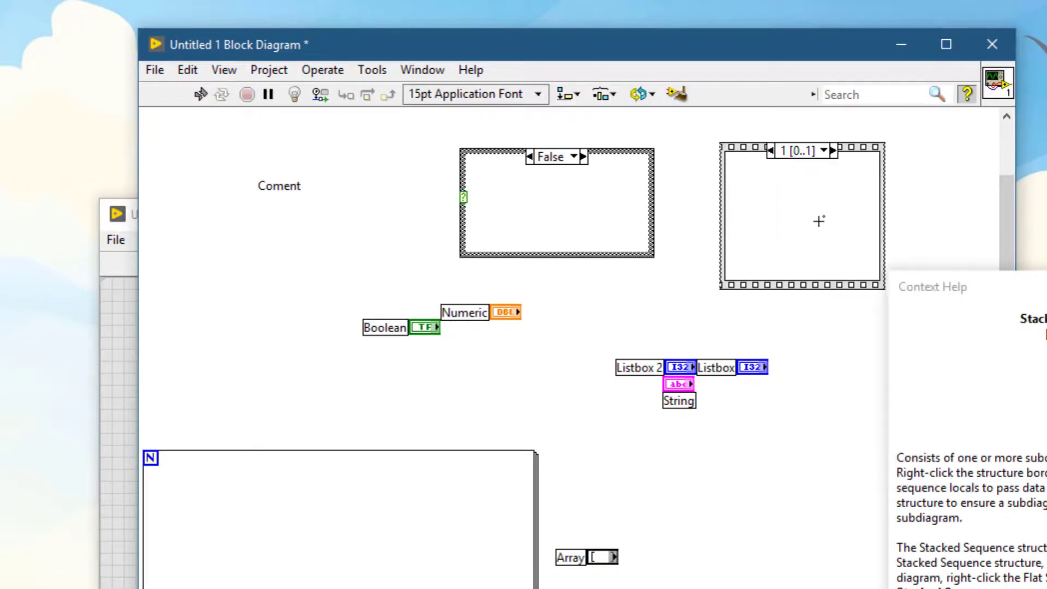
right_click(753, 148)
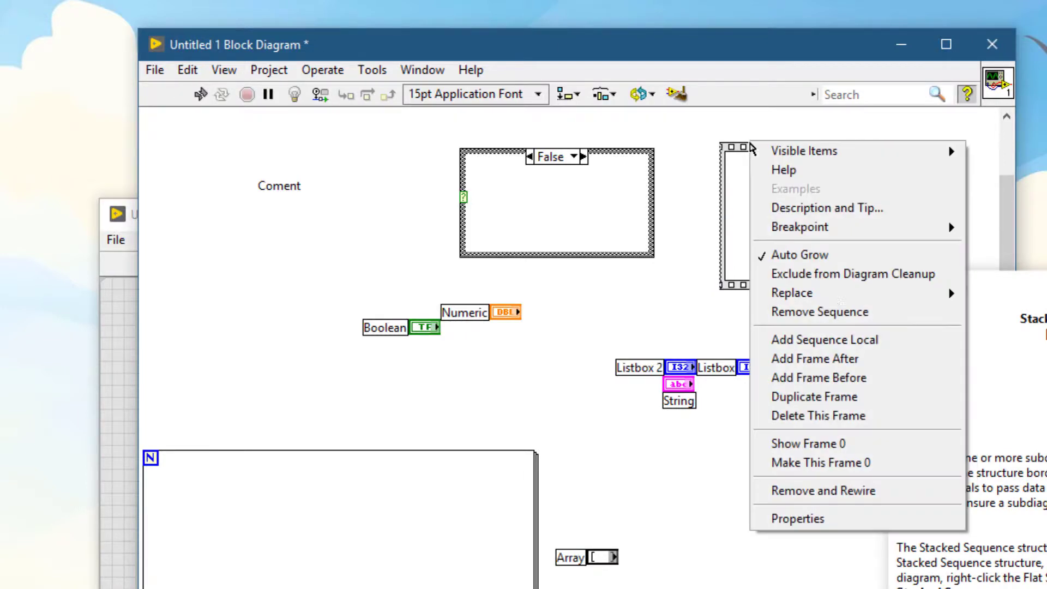
click(856, 360)
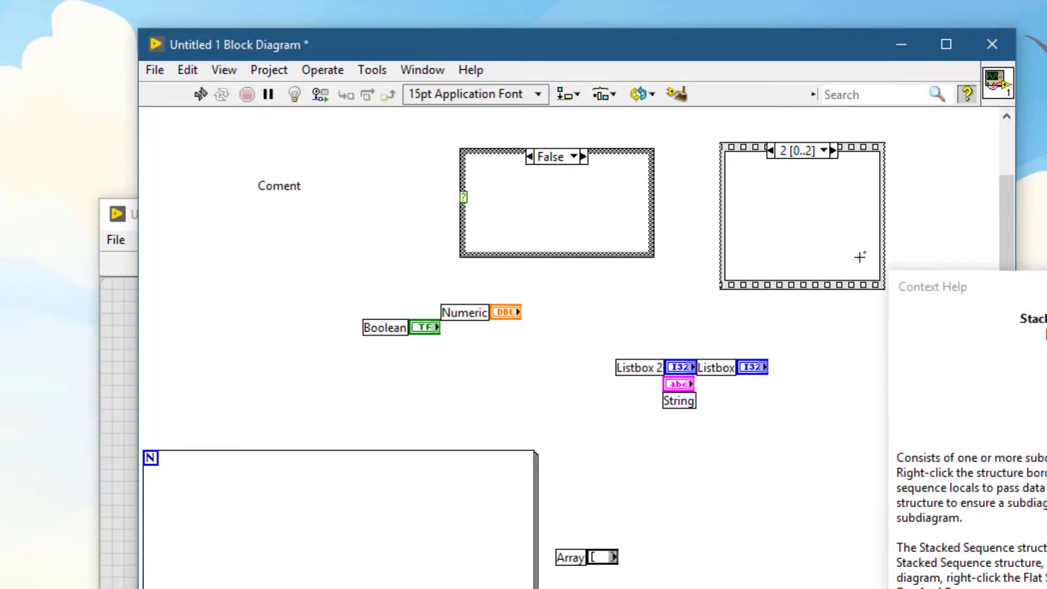
Switch the Stacked Sequence structure to frame 1 from its list of frames.
click(824, 150)
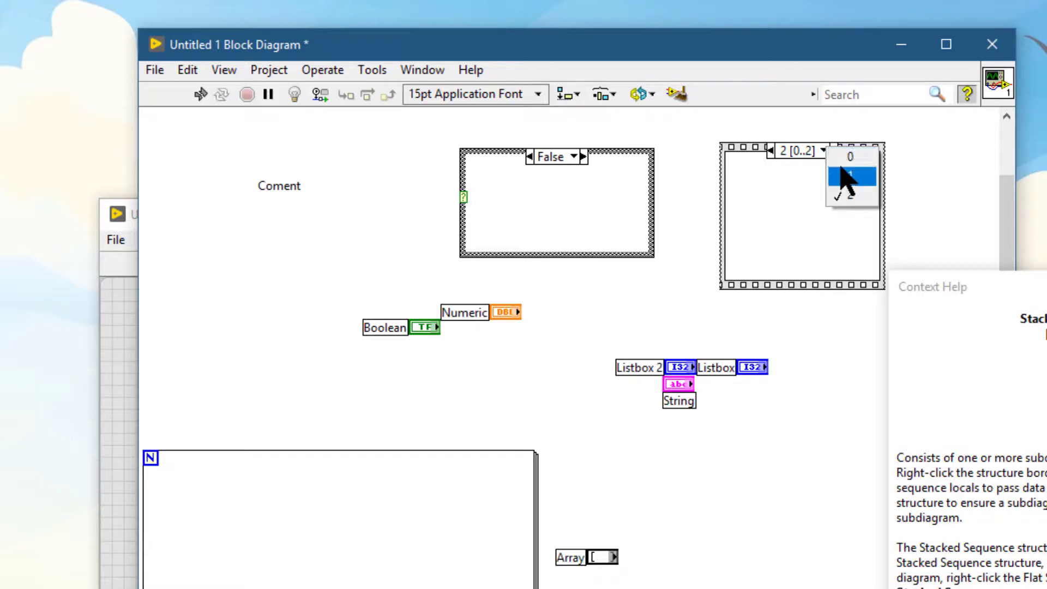
click(786, 196)
click(824, 155)
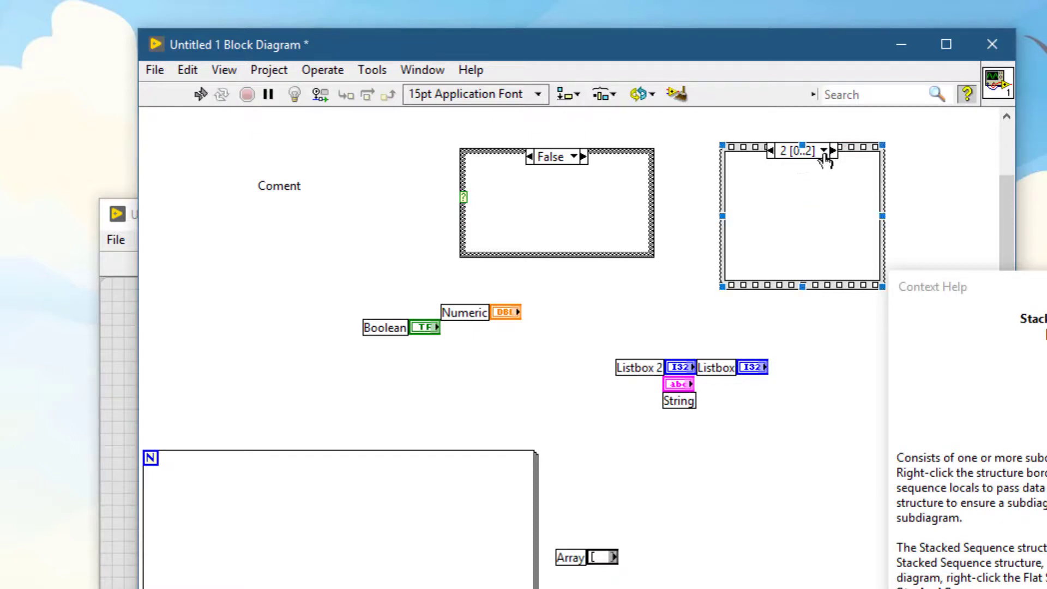
click(784, 186)
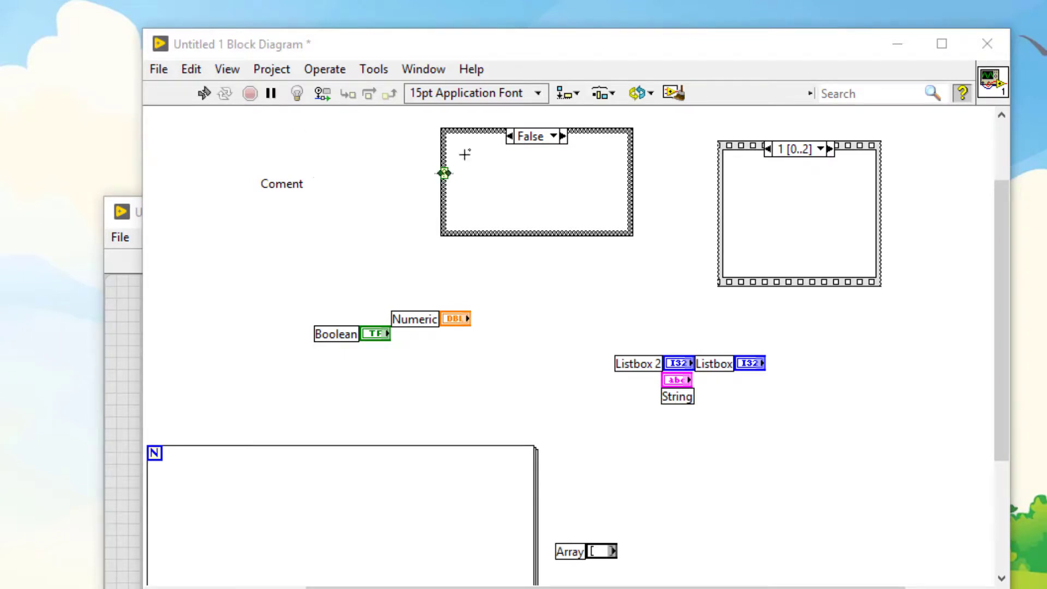
Select the Boolean and Numeric terminals together and move them slightly up, closer to the Case Structure.
drag(354, 248, 539, 342)
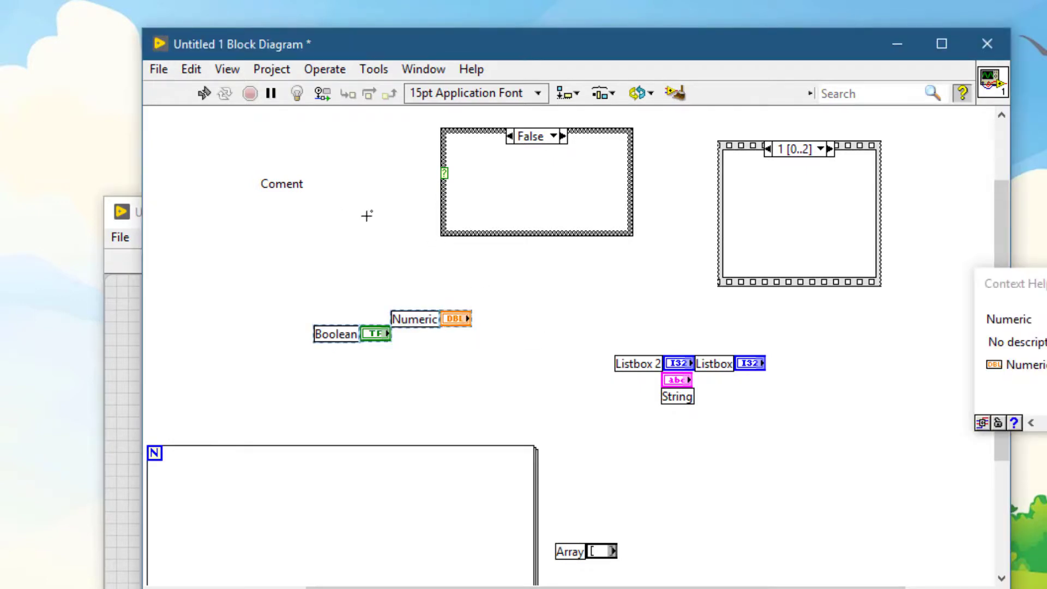
click(421, 347)
drag(348, 195, 517, 369)
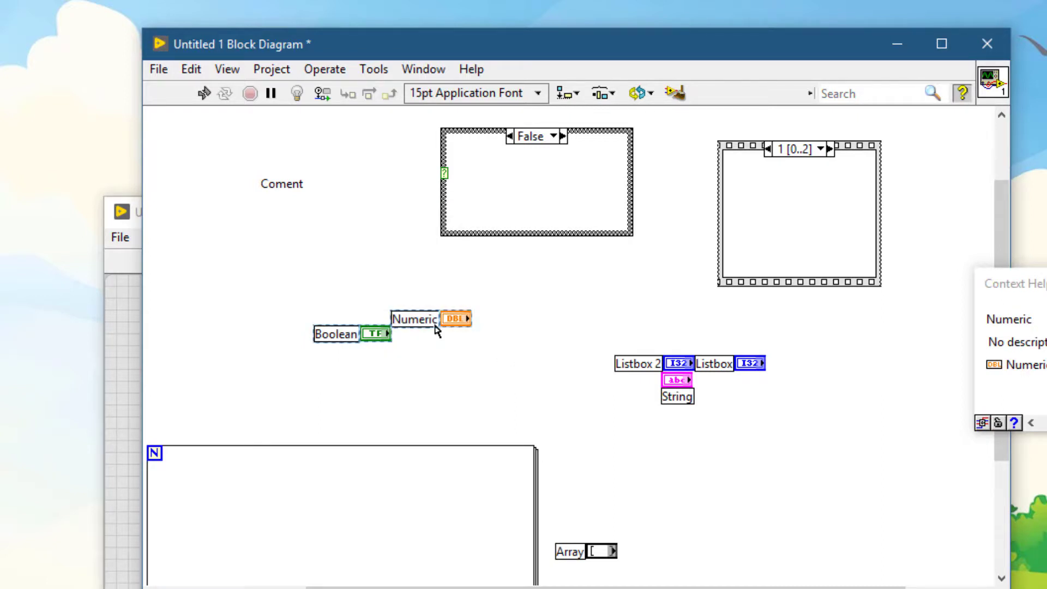
drag(434, 317, 423, 287)
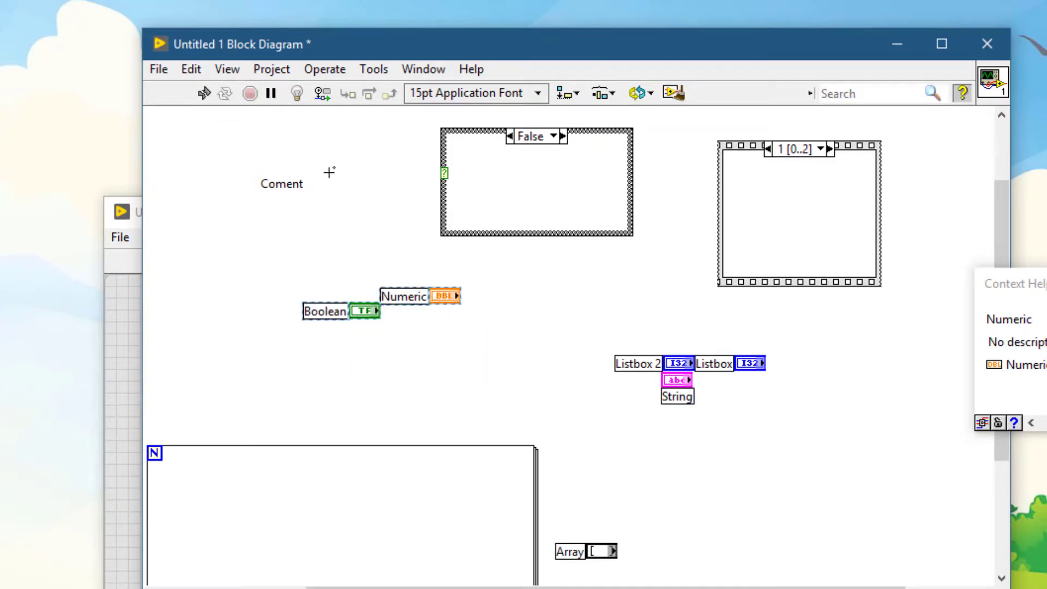
Select the Case Structure together with the Boolean and Numeric terminals and shift them slightly left as one group.
drag(329, 173, 542, 367)
key(Escape)
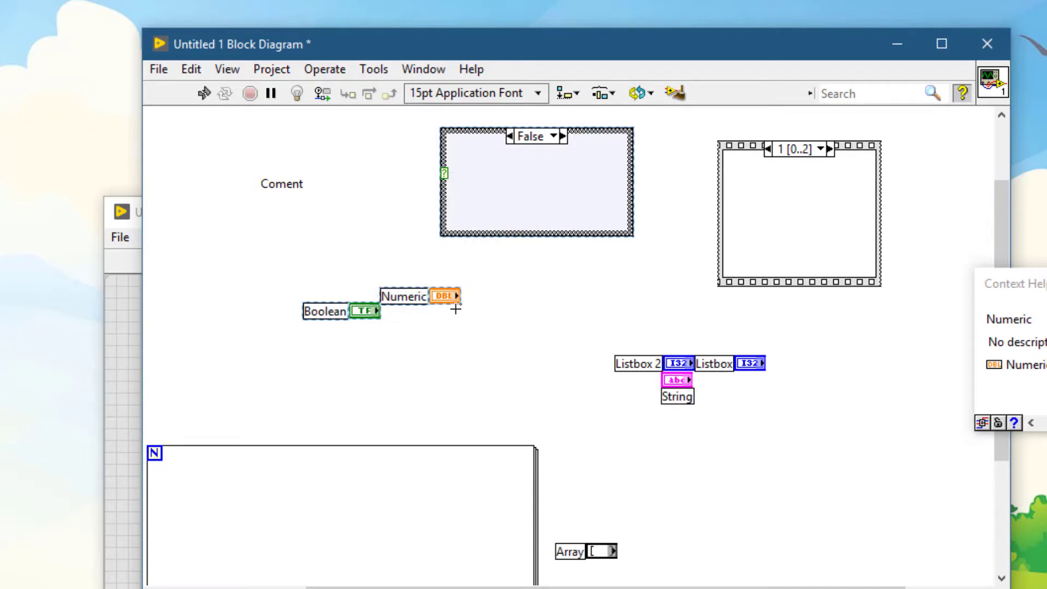
drag(446, 303, 413, 298)
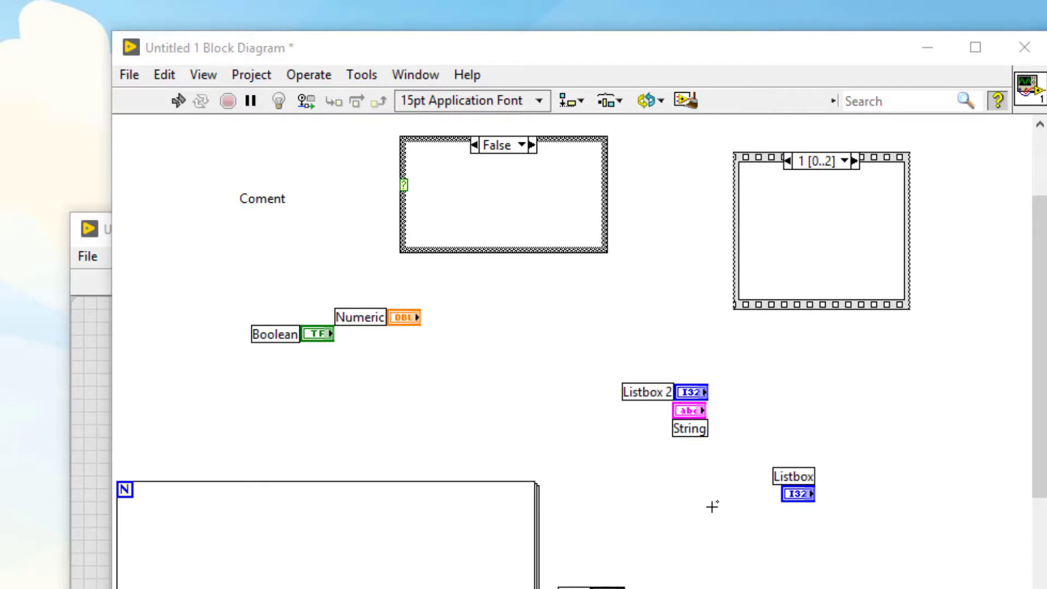
Try moving the Listbox label around its terminal independently of the terminal.
click(760, 481)
click(795, 483)
click(784, 483)
mouse_move(784, 483)
mouse_down()
mouse_move(823, 481)
mouse_move(829, 510)
mouse_move(799, 521)
mouse_move(748, 512)
mouse_move(745, 500)
mouse_move(786, 479)
mouse_up()
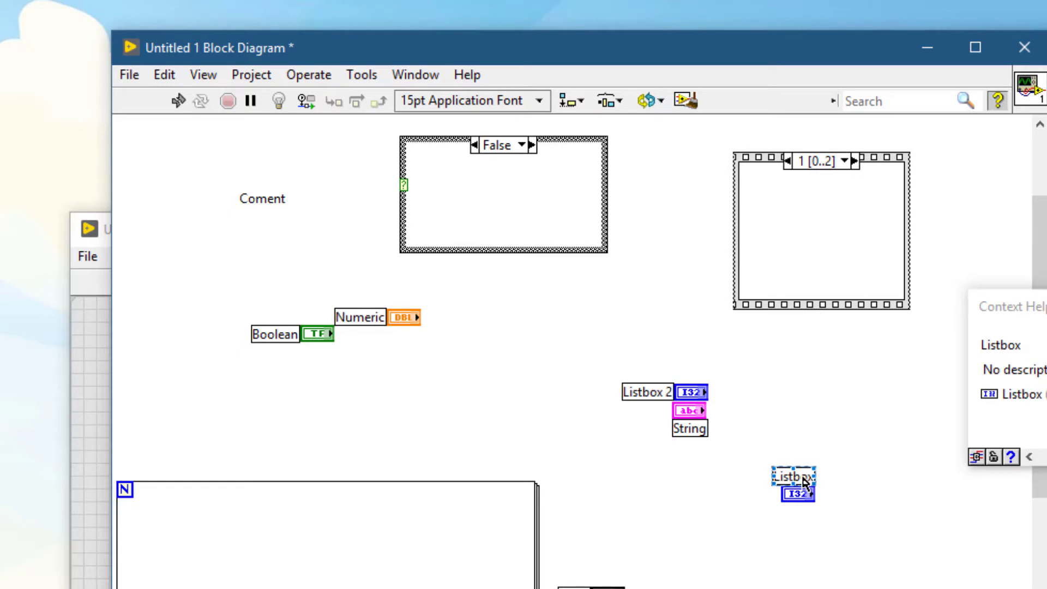
drag(803, 480, 789, 518)
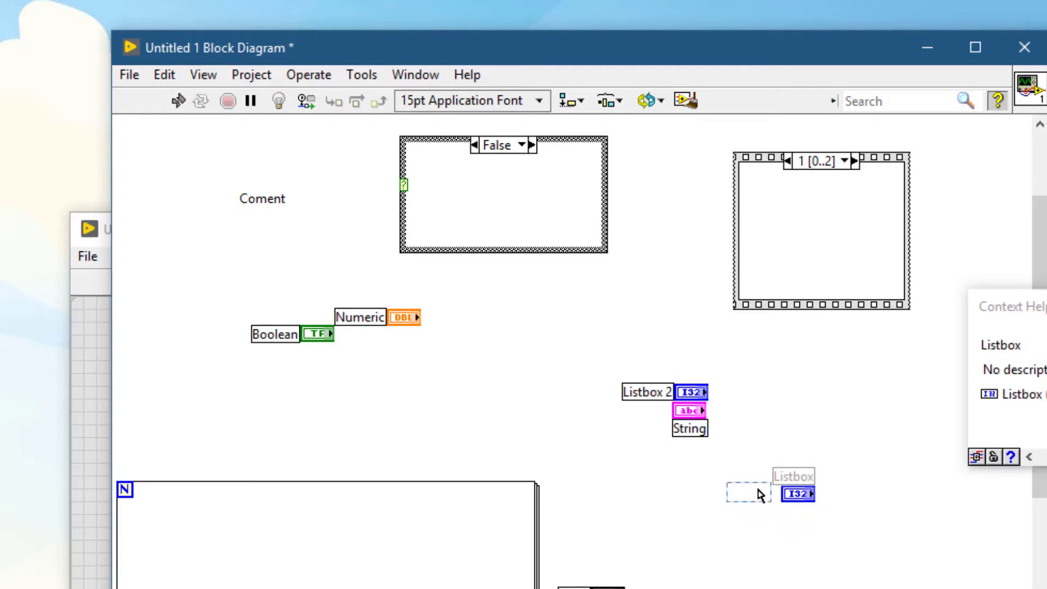
drag(769, 475, 803, 475)
drag(766, 511, 755, 493)
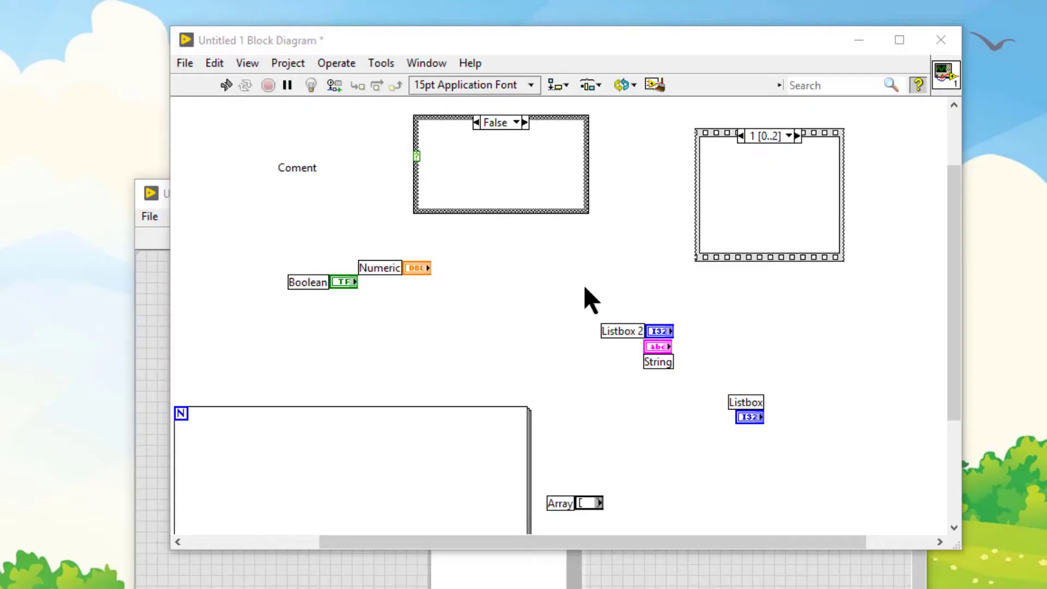
Change the Listbox terminal from a control to an indicator.
key(ctrl+h)
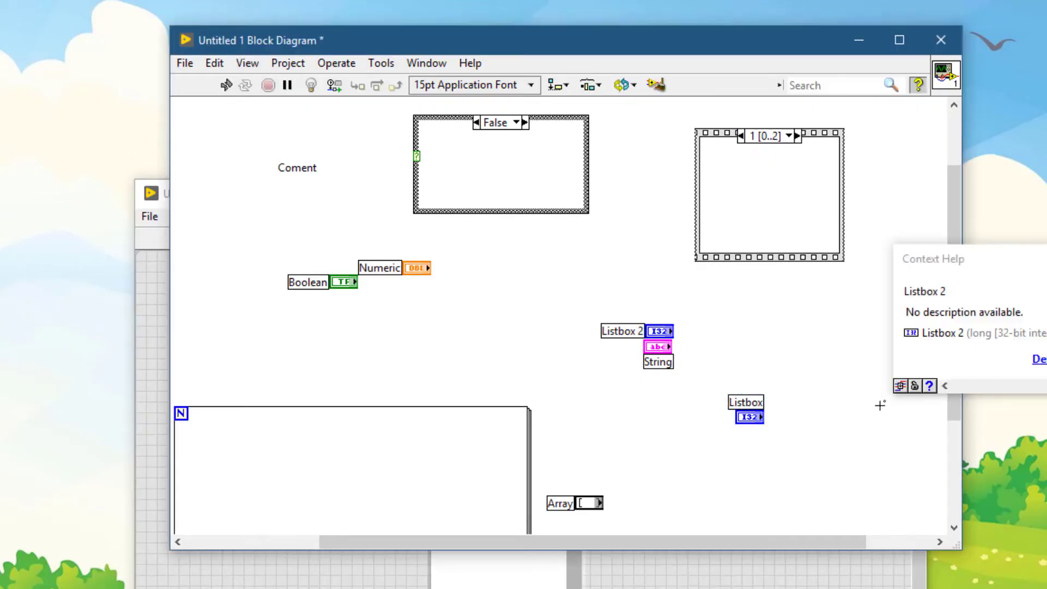
right_click(753, 423)
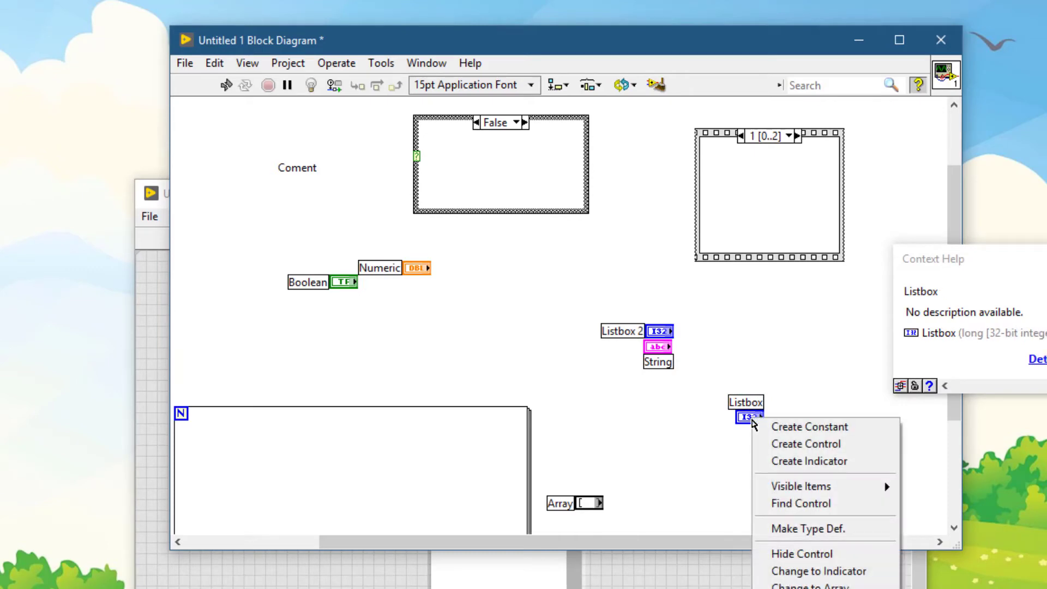
click(821, 570)
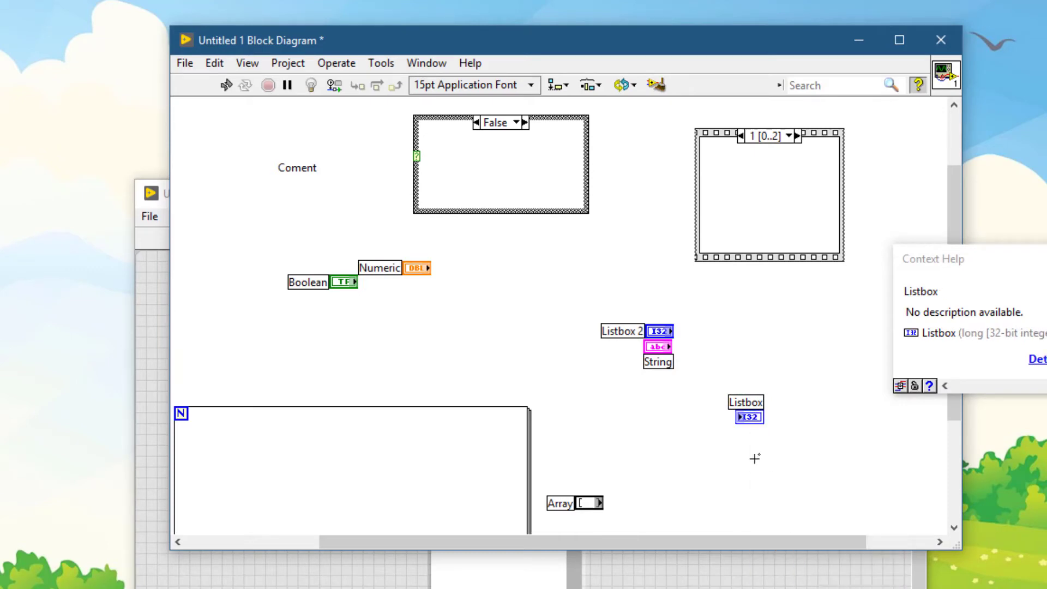
Wire the Listbox 2 terminal's output to the Listbox indicator and clean up the block diagram's layout automatically.
click(676, 331)
click(714, 313)
click(746, 418)
key(ctrl+u)
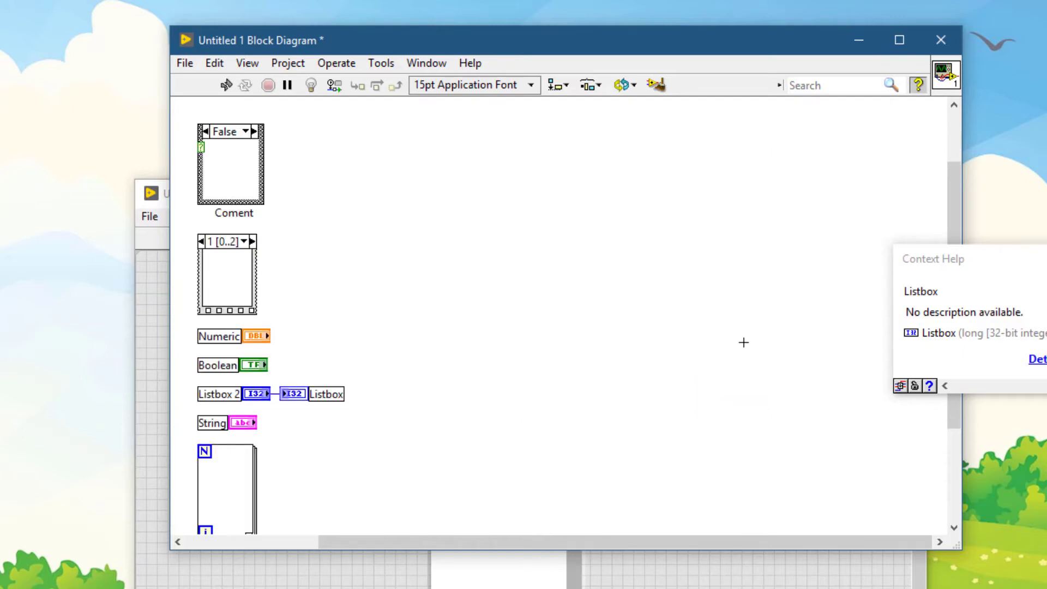